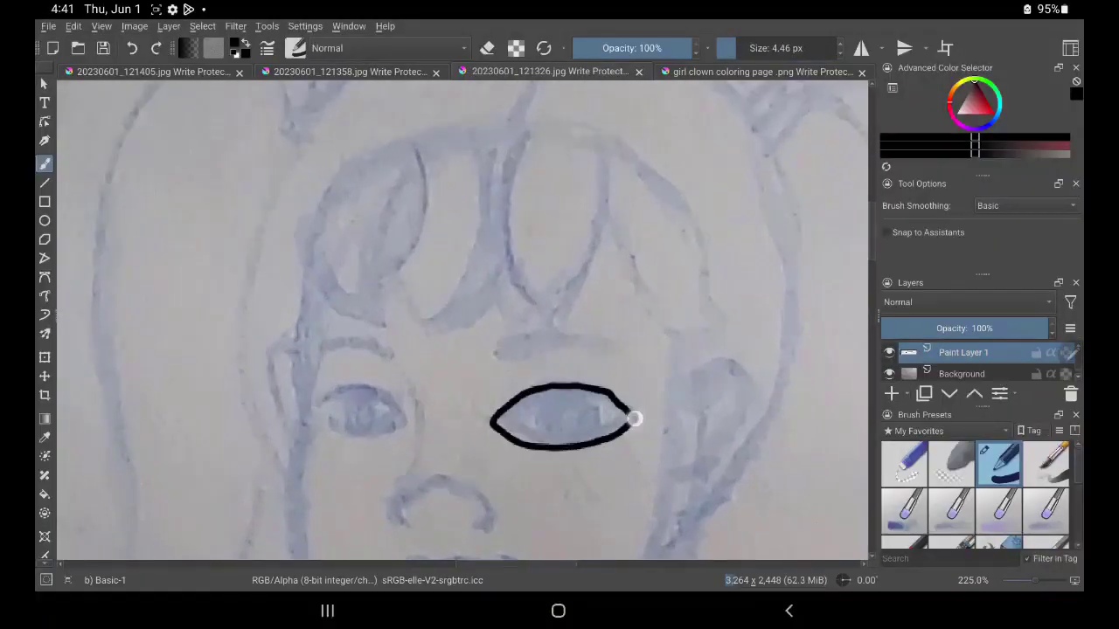
# Step: Ink the eye, eyebrow and jaw-to-chin outlines in black over the sketch
pyautogui.moveTo(312, 400); pyautogui.dragTo(314, 430)
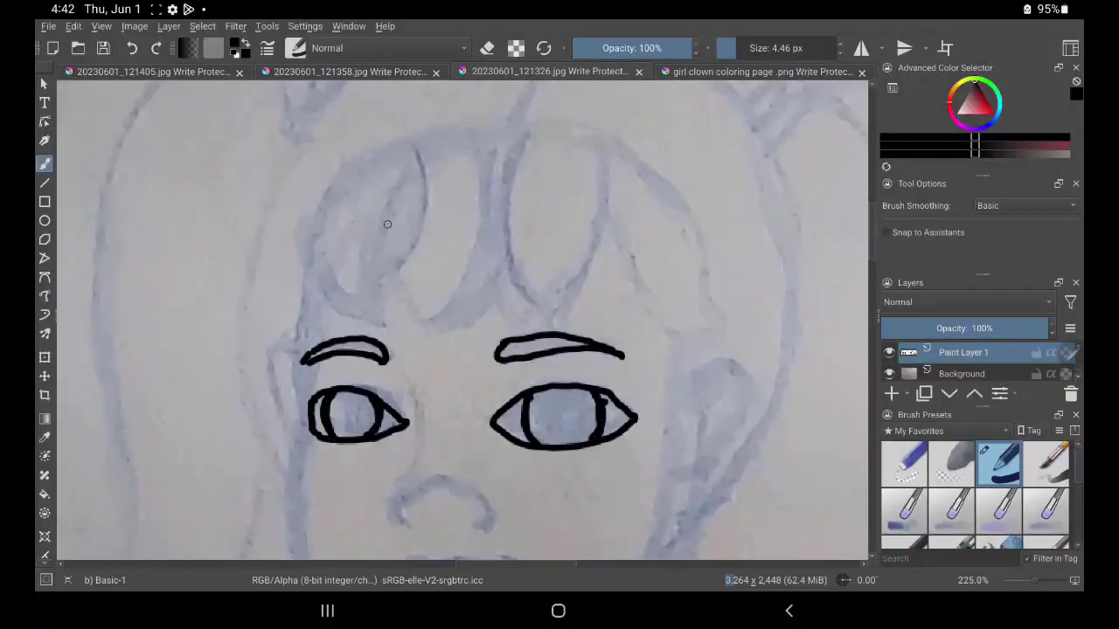
pyautogui.scroll(-2, 387, 224)
pyautogui.moveTo(378, 328); pyautogui.dragTo(379, 341)
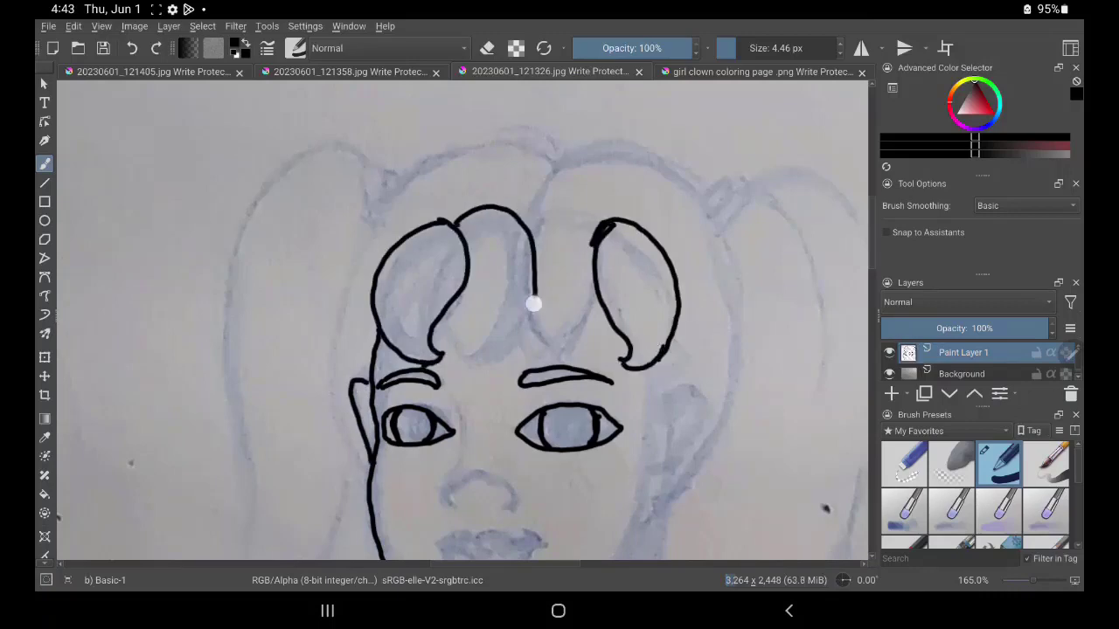
pyautogui.scroll(-3, 652, 453)
pyautogui.moveTo(390, 332); pyautogui.dragTo(591, 426)
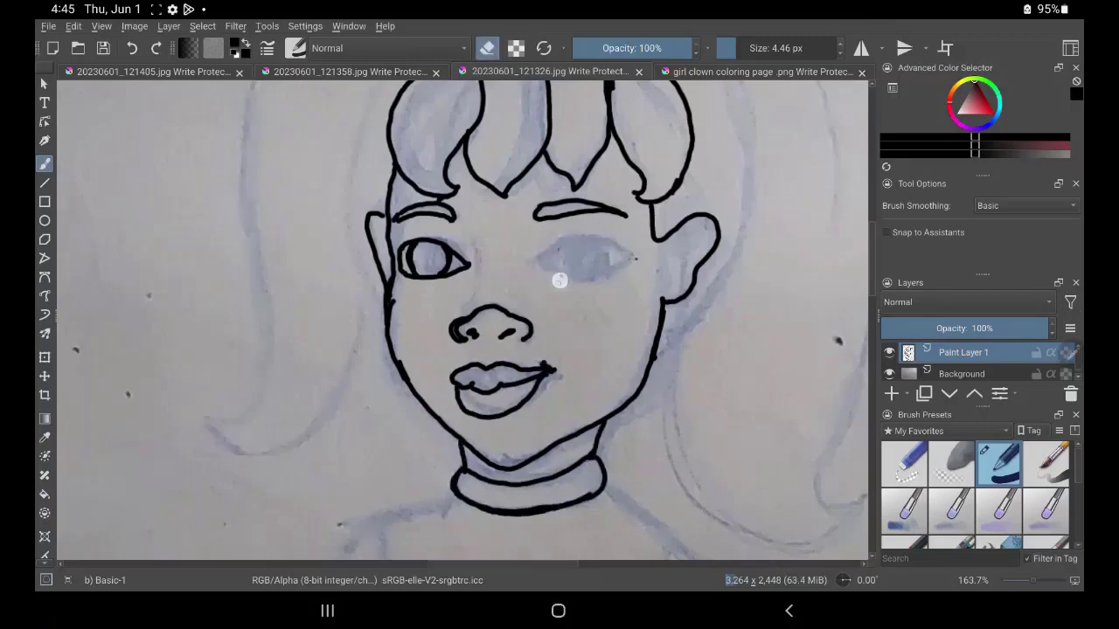
pyautogui.moveTo(547, 267); pyautogui.dragTo(626, 256)
# Step: Ink the hairline and both ponytail outlines, including the ponytail tips
pyautogui.scroll(-2, 547, 268)
pyautogui.scroll(1, 582, 221)
pyautogui.moveTo(616, 204); pyautogui.dragTo(577, 247)
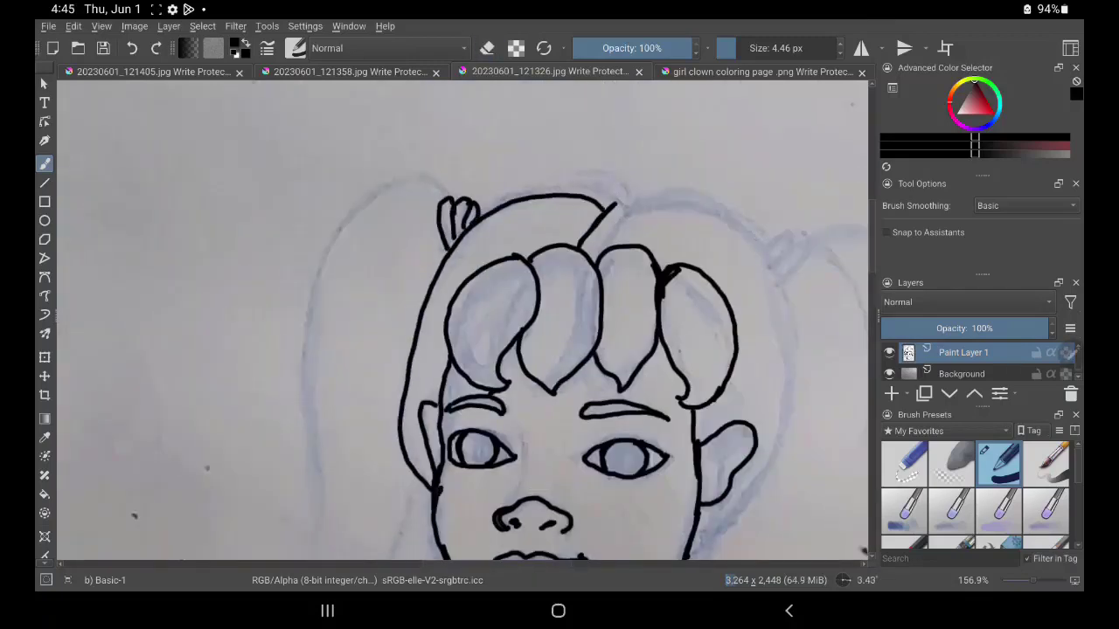
pyautogui.moveTo(617, 204); pyautogui.dragTo(731, 226)
pyautogui.scroll(-2, 665, 262)
pyautogui.moveTo(741, 131); pyautogui.dragTo(691, 234)
pyautogui.moveTo(414, 250); pyautogui.dragTo(455, 524)
pyautogui.moveTo(552, 122); pyautogui.dragTo(540, 156)
pyautogui.scroll(1, 685, 198)
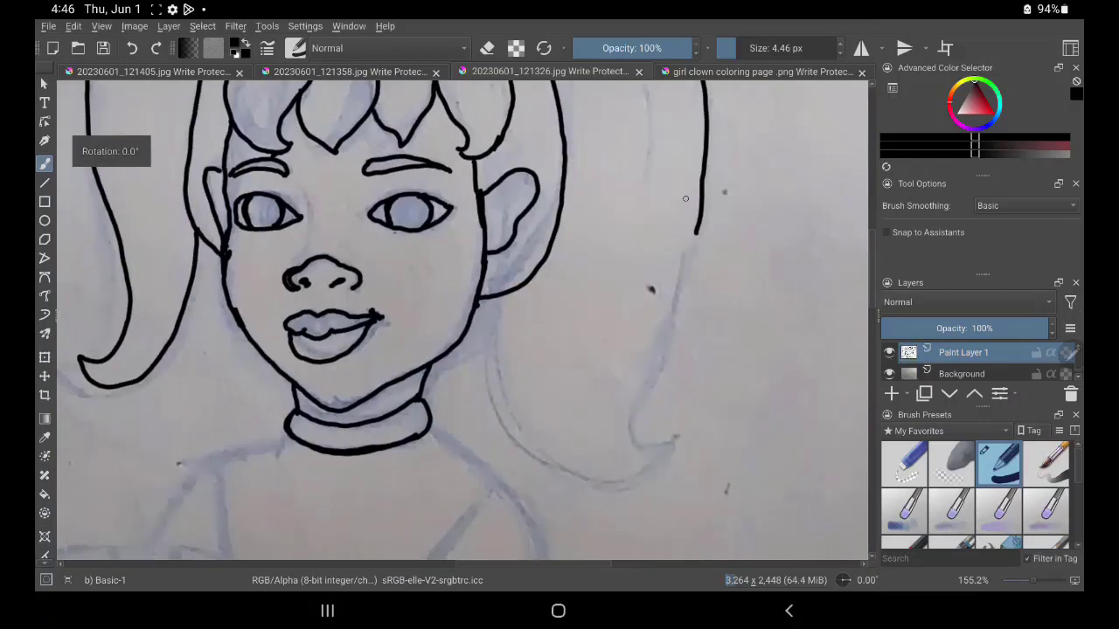
pyautogui.moveTo(696, 233); pyautogui.dragTo(520, 459)
# Step: Ink the waist and arm lines beneath the sleeve
pyautogui.scroll(-2, 306, 285)
pyautogui.scroll(-2, 589, 292)
pyautogui.moveTo(567, 297); pyautogui.dragTo(531, 378)
pyautogui.moveTo(373, 374); pyautogui.dragTo(567, 392)
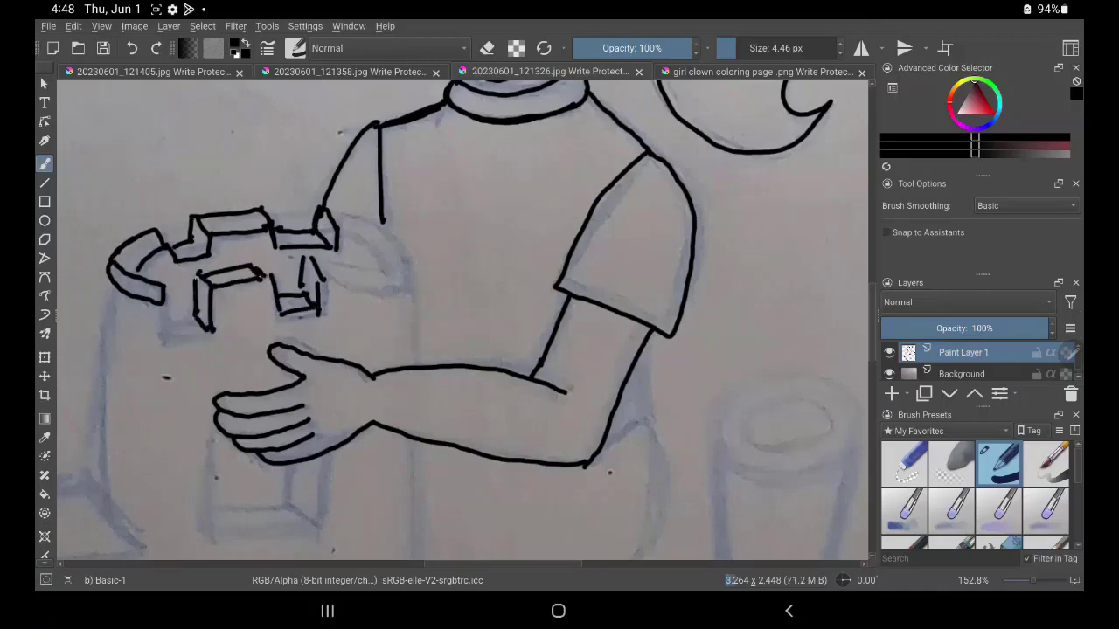
# Step: Ink the sandcastle tower's side edge, base line, battlement top and door lines
pyautogui.scroll(-2, 454, 314)
pyautogui.moveTo(645, 262); pyautogui.dragTo(687, 210)
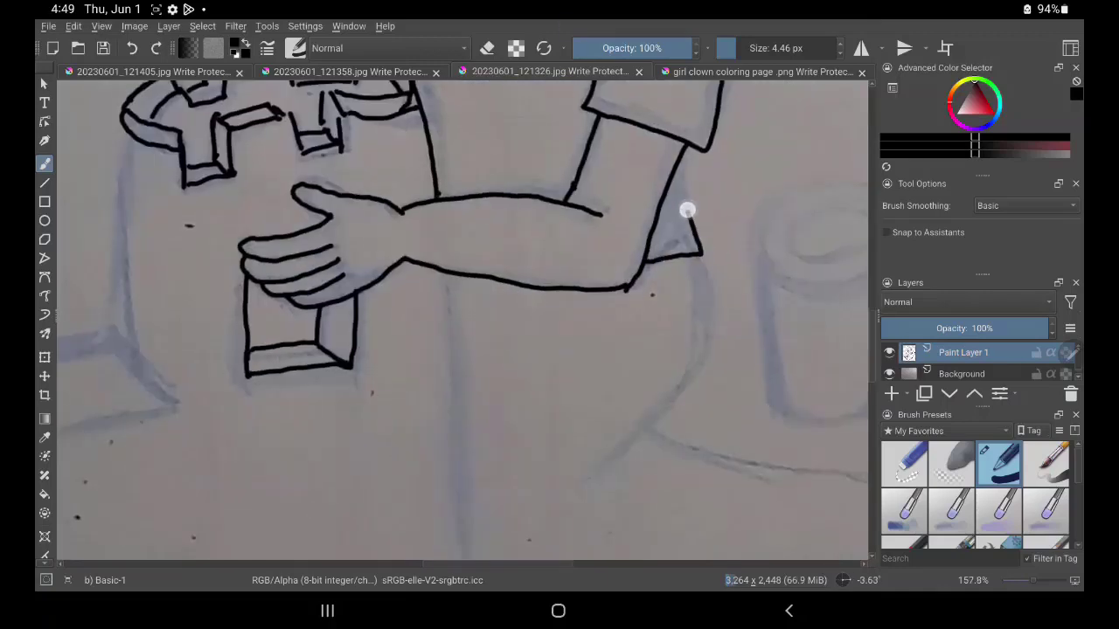
pyautogui.hscroll(-3, 455, 315)
pyautogui.moveTo(404, 218); pyautogui.dragTo(441, 368)
pyautogui.hscroll(-2, 446, 464)
pyautogui.moveTo(302, 380); pyautogui.dragTo(686, 358)
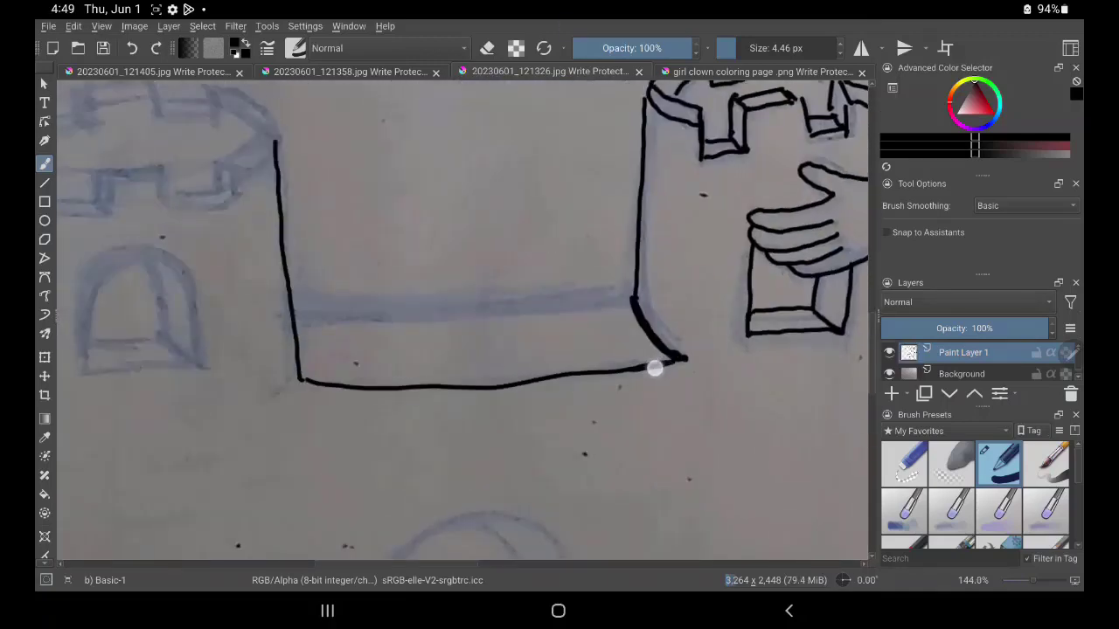
pyautogui.hscroll(-3, 455, 314)
pyautogui.moveTo(537, 194); pyautogui.dragTo(490, 255)
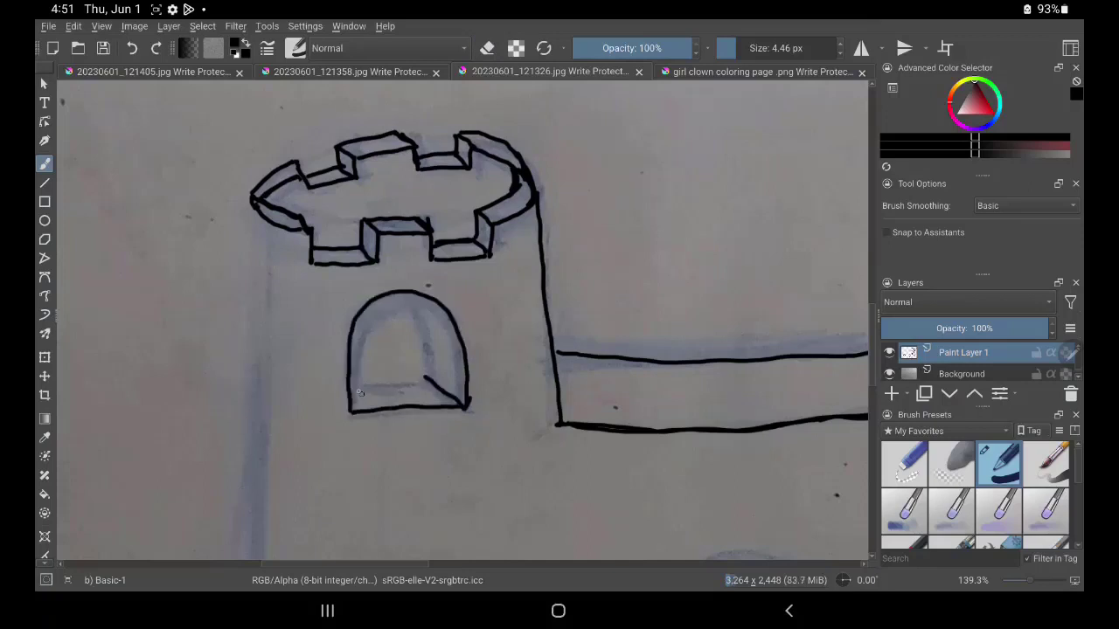
pyautogui.moveTo(407, 292); pyautogui.dragTo(426, 378)
pyautogui.moveTo(351, 385); pyautogui.dragTo(425, 378)
# Step: Ink the long ground line under the door and the line across the middle stretch
pyautogui.scroll(1, 455, 314)
pyautogui.scroll(-5, 374, 273)
pyautogui.scroll(2, 455, 315)
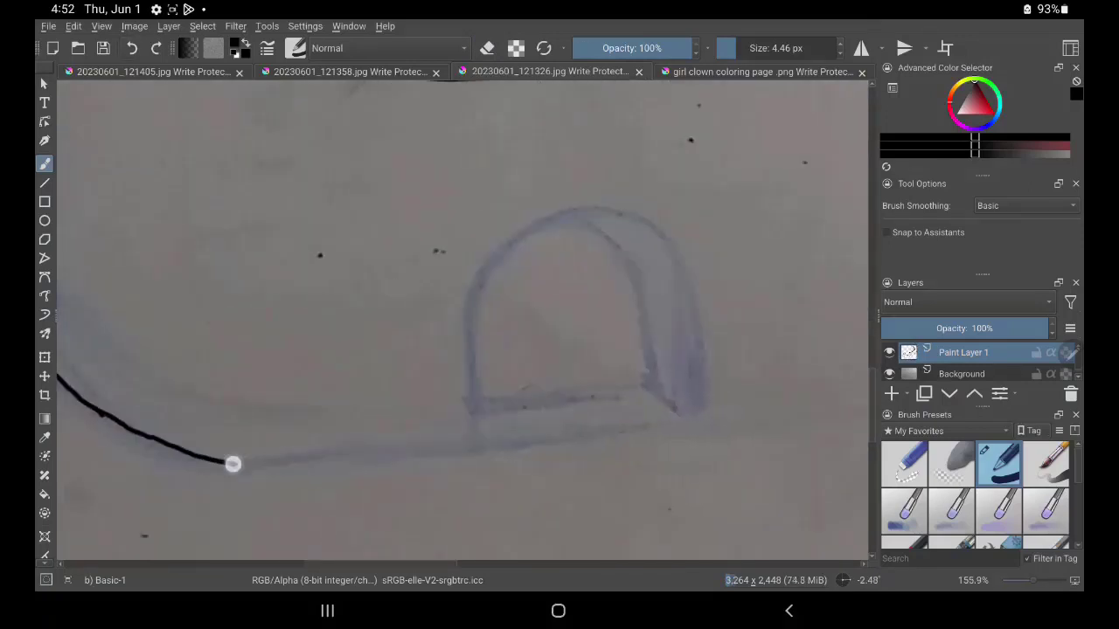
pyautogui.moveTo(50, 362)
pyautogui.mouseDown()
pyautogui.moveTo(232, 463)
pyautogui.moveTo(862, 374)
pyautogui.mouseUp()
pyautogui.hscroll(5, 443, 442)
pyautogui.hscroll(5, 649, 183)
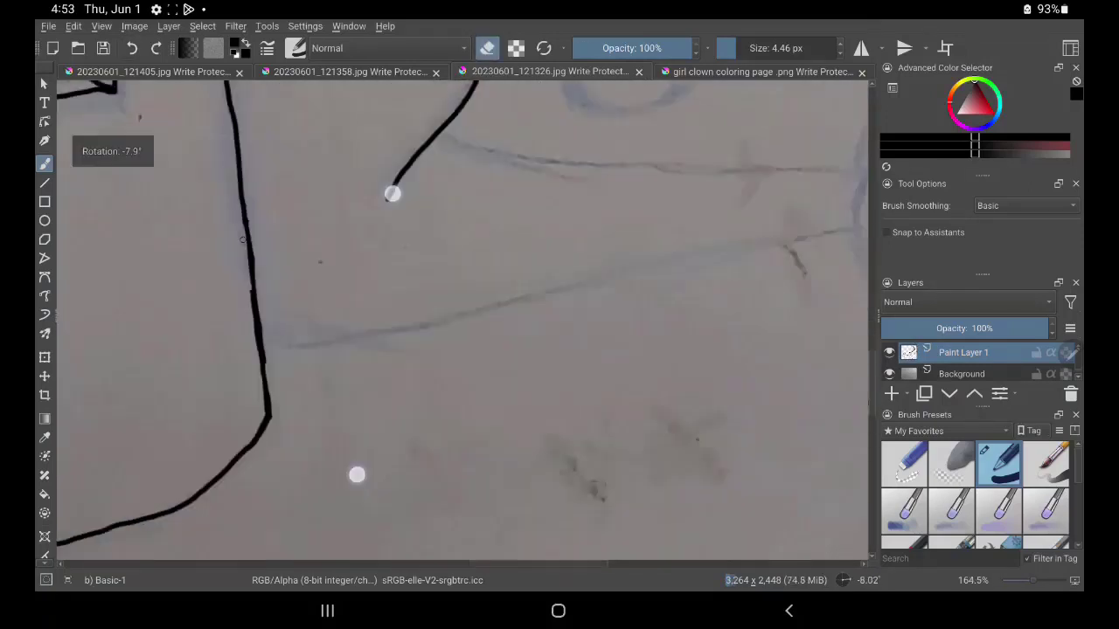
pyautogui.moveTo(399, 158); pyautogui.dragTo(644, 172)
pyautogui.scroll(2, 463, 319)
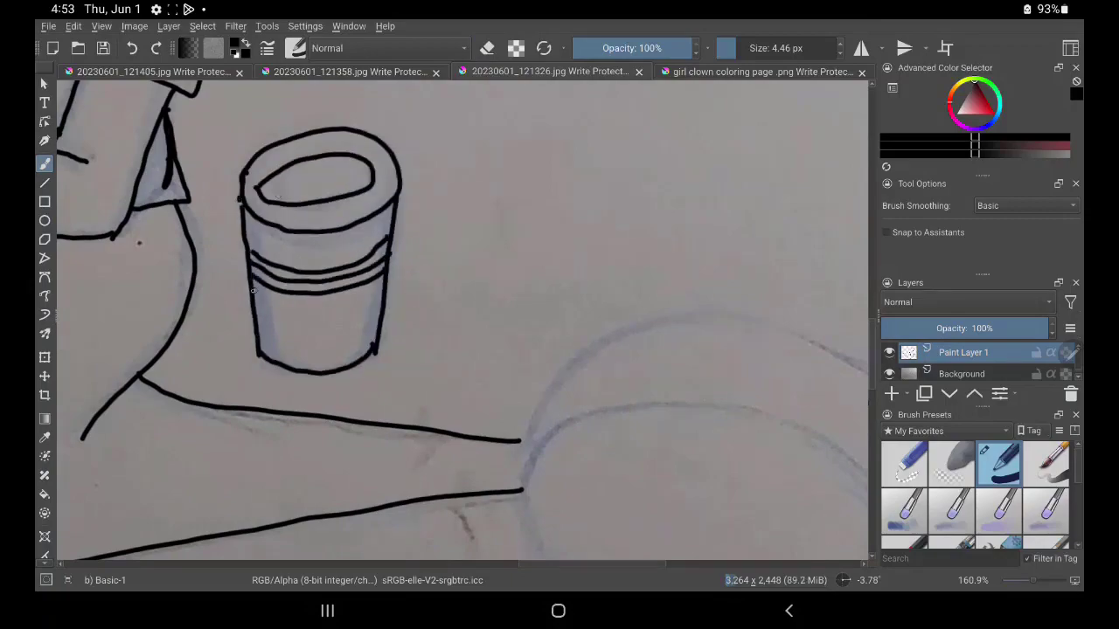
# Step: Ink the tail fin curves and the tail's lower outline
pyautogui.moveTo(524, 437); pyautogui.dragTo(799, 341)
pyautogui.moveTo(674, 450); pyautogui.dragTo(624, 250)
pyautogui.moveTo(525, 550); pyautogui.dragTo(603, 280)
pyautogui.moveTo(263, 446); pyautogui.dragTo(450, 345)
# Step: Hide the Background sketch layer so only the black line art remains
pyautogui.scroll(1, 444, 340)
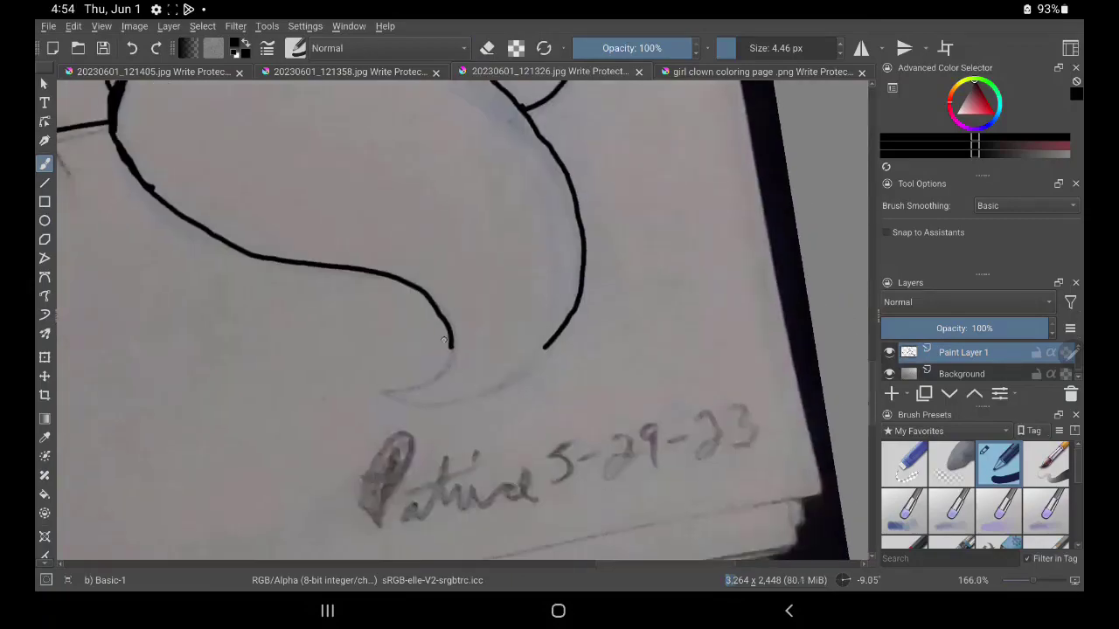
pyautogui.scroll(-5, 444, 340)
pyautogui.scroll(-5, 444, 340)
pyautogui.click(889, 373)
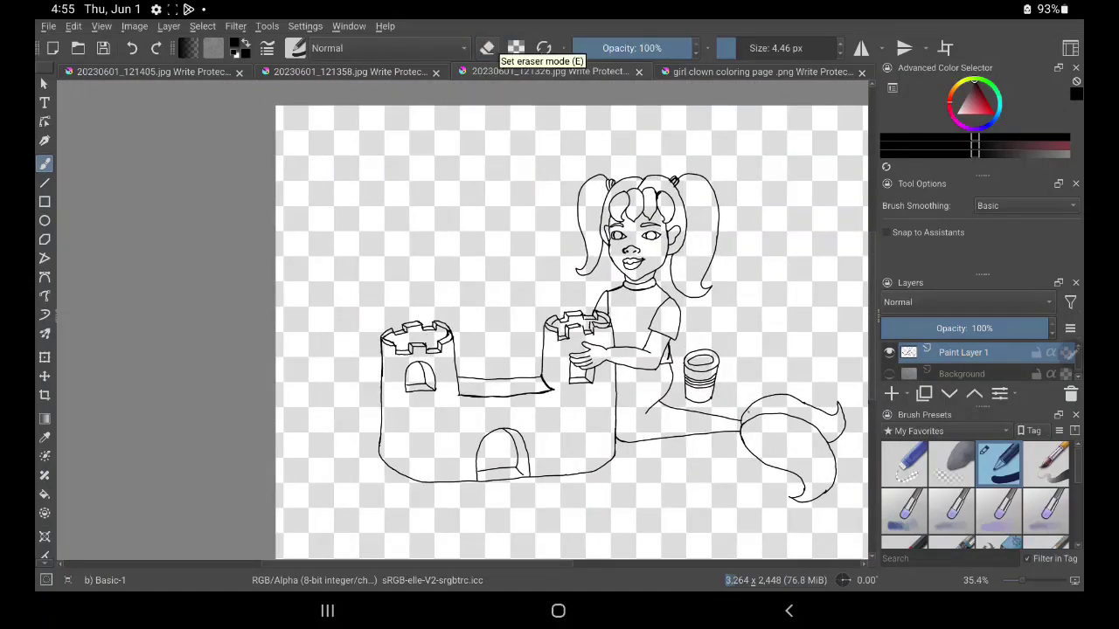
# Step: Paint peach around the tower window on Paint Layer 2 and move it below the line art
pyautogui.scroll(5, 420, 376)
pyautogui.hscroll(5, 559, 315)
pyautogui.hscroll(-3, 560, 315)
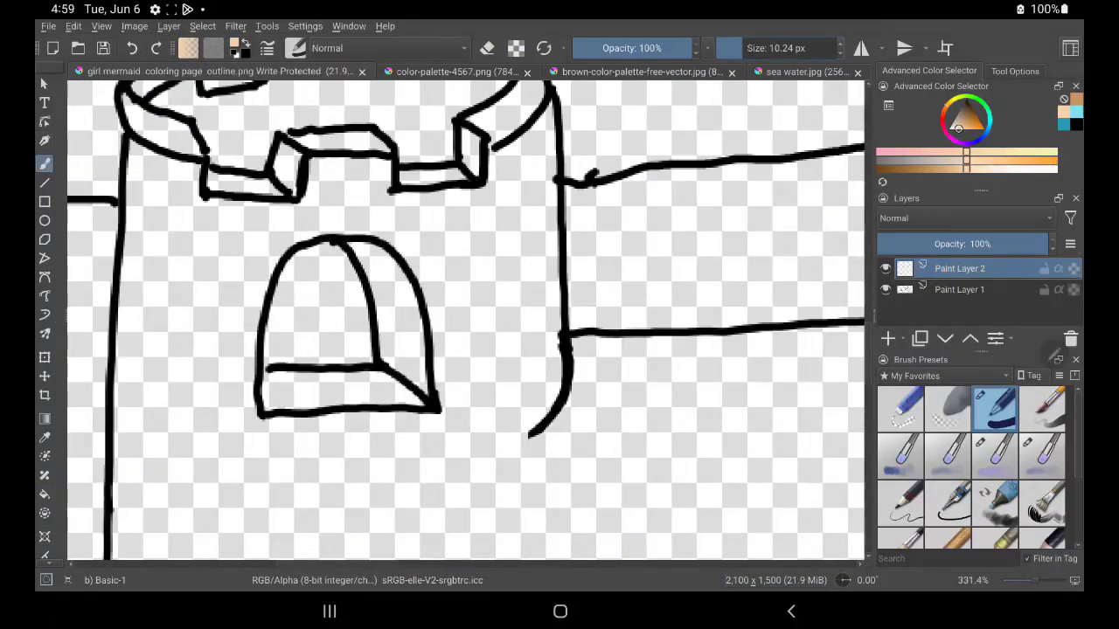
pyautogui.moveTo(166, 384)
pyautogui.mouseDown()
pyautogui.moveTo(292, 222)
pyautogui.moveTo(400, 237)
pyautogui.moveTo(524, 437)
pyautogui.moveTo(550, 371)
pyautogui.moveTo(490, 175)
pyautogui.moveTo(132, 292)
pyautogui.moveTo(150, 163)
pyautogui.mouseUp()
pyautogui.hotkey('ctrl', 'pagedown')
# Step: Paint peach over the tower's lower and right sides and the gaps near the top line
pyautogui.moveTo(542, 454)
pyautogui.mouseDown()
pyautogui.moveTo(589, 358)
pyautogui.moveTo(408, 502)
pyautogui.moveTo(175, 525)
pyautogui.mouseUp()
pyautogui.moveTo(475, 215)
pyautogui.mouseDown()
pyautogui.moveTo(145, 507)
pyautogui.moveTo(529, 487)
pyautogui.mouseUp()
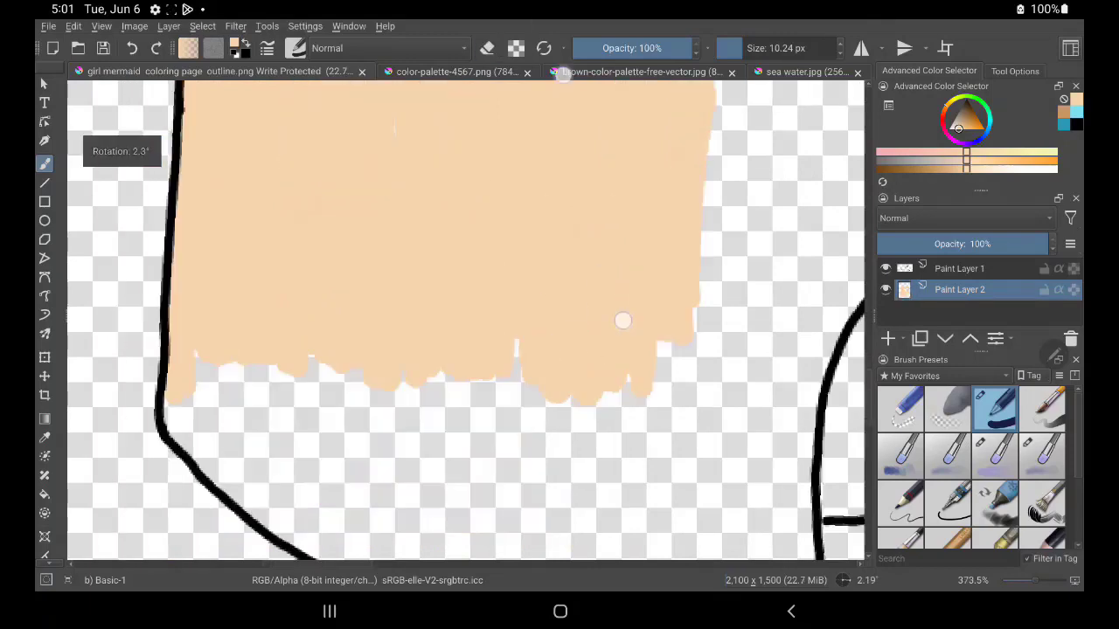
pyautogui.moveTo(282, 450)
pyautogui.mouseDown()
pyautogui.moveTo(673, 415)
pyautogui.moveTo(761, 475)
pyautogui.mouseUp()
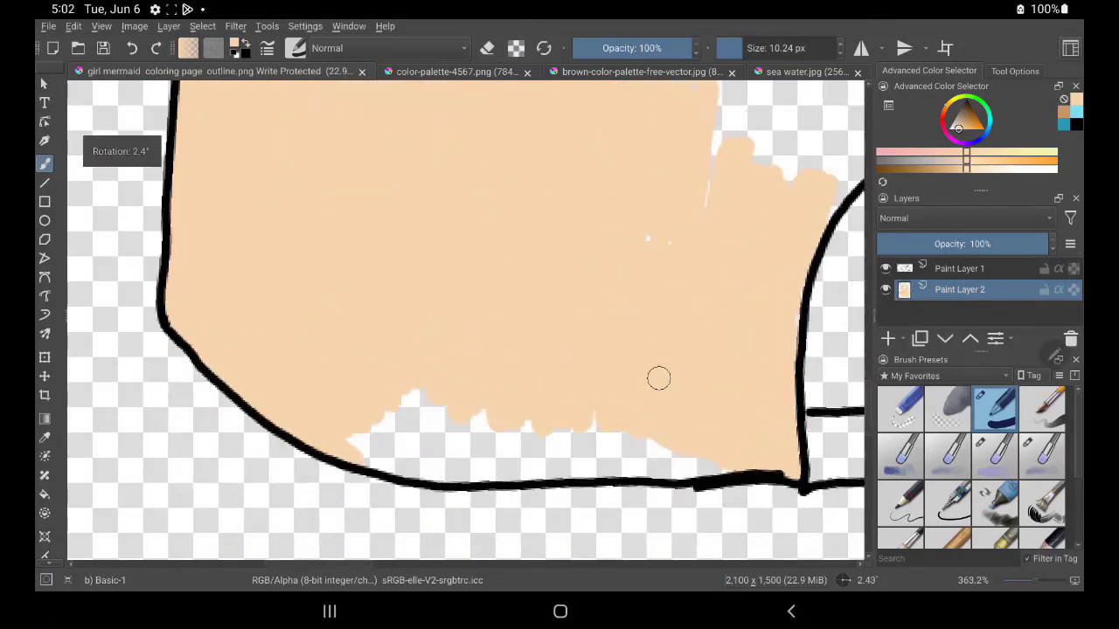
pyautogui.moveTo(656, 377); pyautogui.dragTo(587, 450)
pyautogui.moveTo(535, 422)
pyautogui.mouseDown()
pyautogui.moveTo(619, 399)
pyautogui.moveTo(480, 240)
pyautogui.mouseUp()
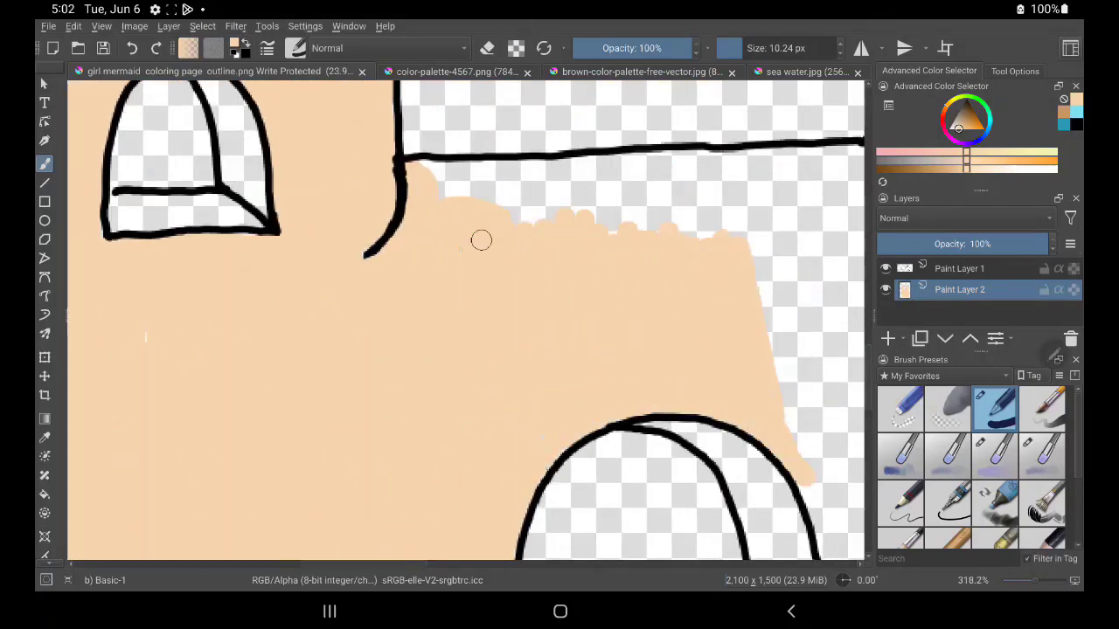
pyautogui.moveTo(467, 302); pyautogui.dragTo(668, 391)
pyautogui.moveTo(225, 175)
pyautogui.mouseDown()
pyautogui.moveTo(542, 187)
pyautogui.moveTo(262, 183)
pyautogui.mouseUp()
pyautogui.moveTo(603, 88); pyautogui.dragTo(608, 149)
# Step: Paint peach up the tower to its rim and across the wall, filling the last gaps
pyautogui.moveTo(533, 437); pyautogui.dragTo(525, 267)
pyautogui.moveTo(490, 481); pyautogui.dragTo(416, 170)
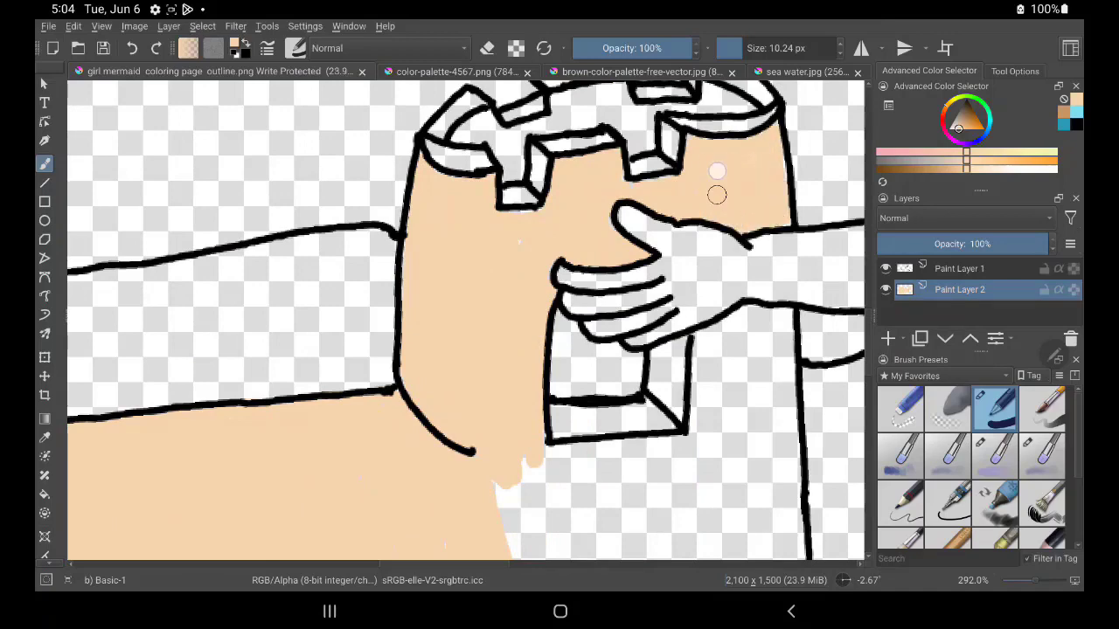
pyautogui.moveTo(717, 194); pyautogui.dragTo(741, 342)
pyautogui.moveTo(717, 394); pyautogui.dragTo(736, 178)
pyautogui.moveTo(559, 263)
pyautogui.mouseDown()
pyautogui.moveTo(722, 481)
pyautogui.moveTo(558, 370)
pyautogui.mouseUp()
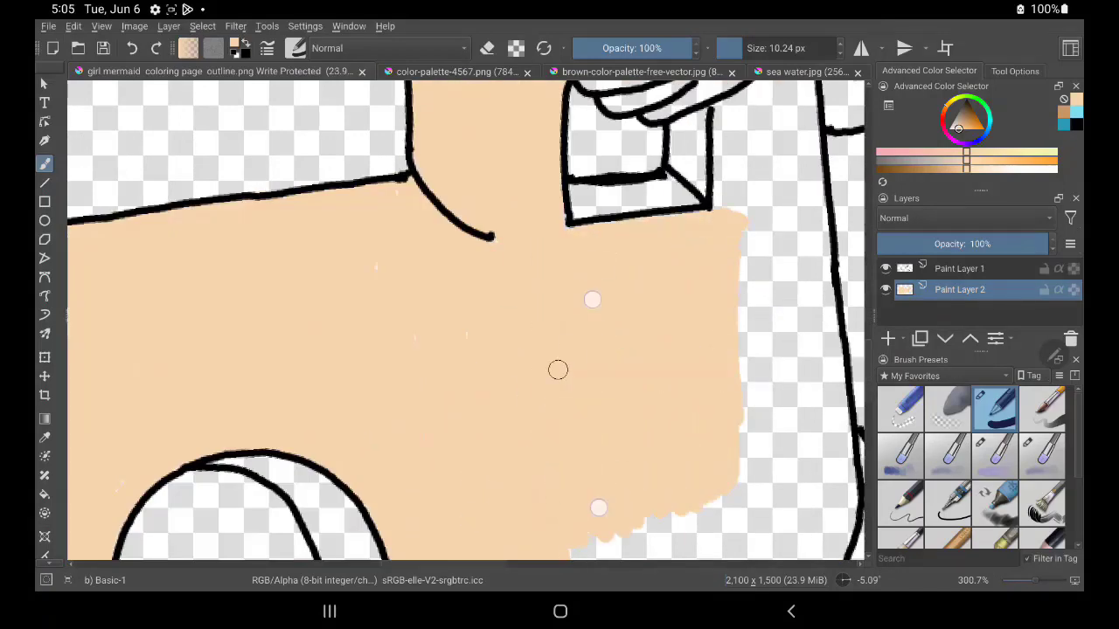
pyautogui.moveTo(593, 300); pyautogui.dragTo(579, 300)
pyautogui.moveTo(594, 262); pyautogui.dragTo(611, 550)
pyautogui.moveTo(576, 437); pyautogui.dragTo(335, 460)
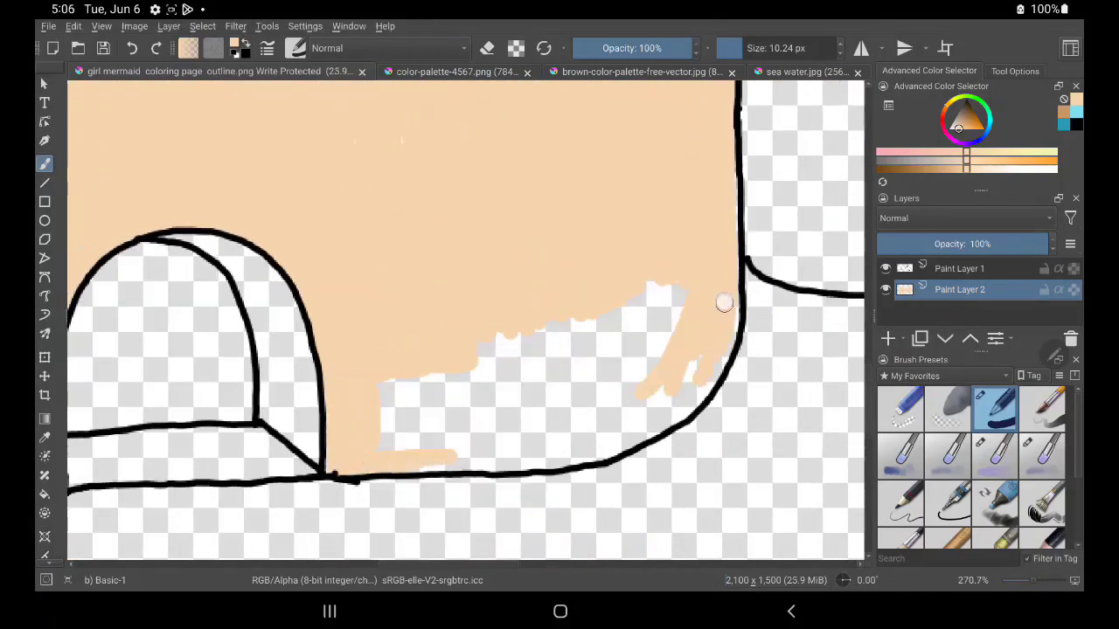
pyautogui.moveTo(665, 297); pyautogui.dragTo(377, 432)
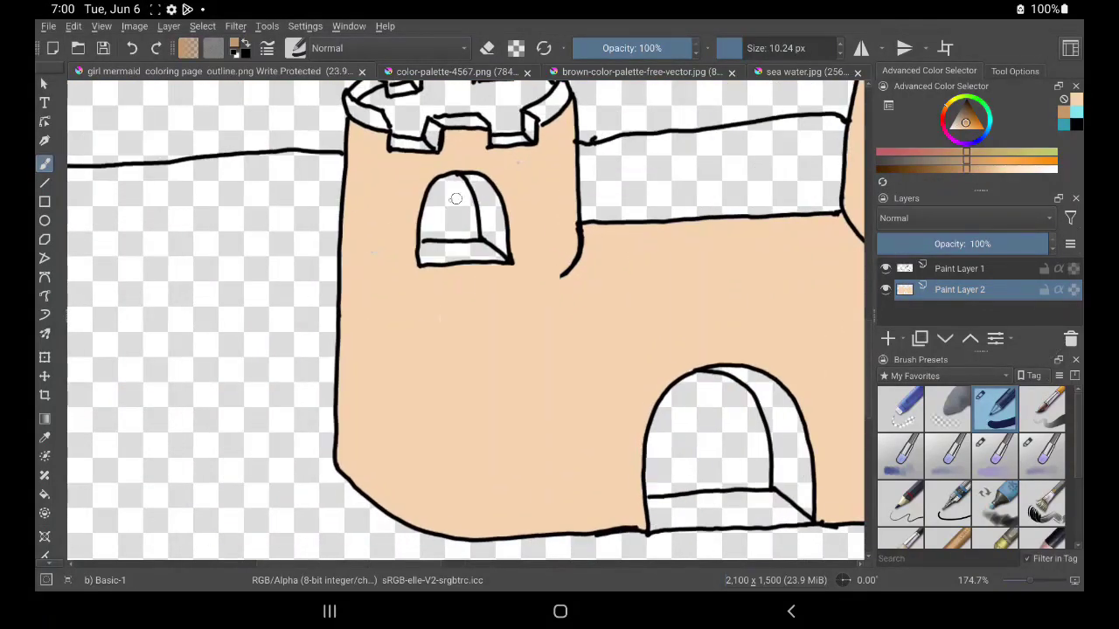
# Step: Paint the window arch interior brown, darkening the colour for its inner part
pyautogui.moveTo(435, 153); pyautogui.dragTo(486, 199)
pyautogui.moveTo(448, 298); pyautogui.dragTo(387, 295)
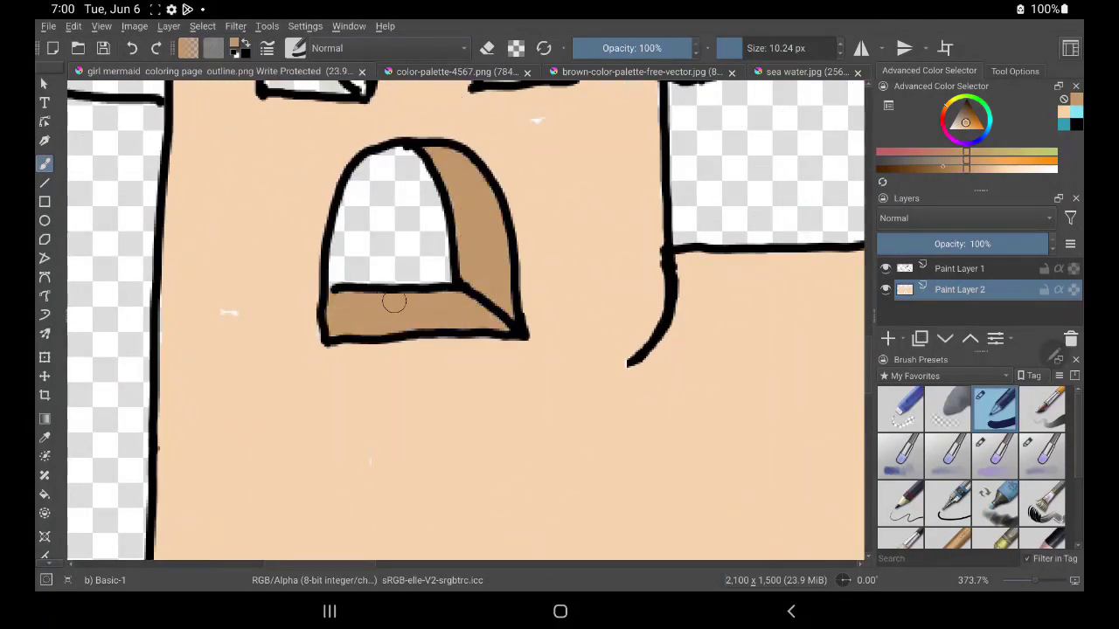
pyautogui.press('k')
pyautogui.moveTo(393, 167); pyautogui.dragTo(374, 196)
pyautogui.keyDown('ctrl'); pyautogui.click(654, 274); pyautogui.keyUp('ctrl')
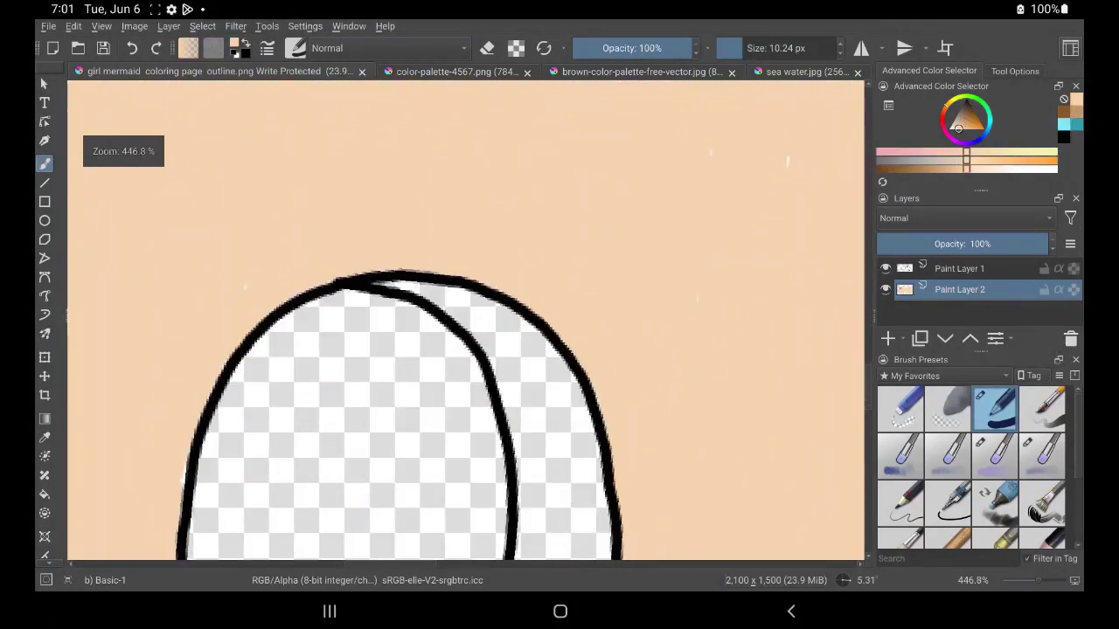
# Step: Fill the window box and arched window interiors brown, and the battlement interior tan
pyautogui.keyDown('ctrl'); pyautogui.click(462, 234); pyautogui.keyUp('ctrl')
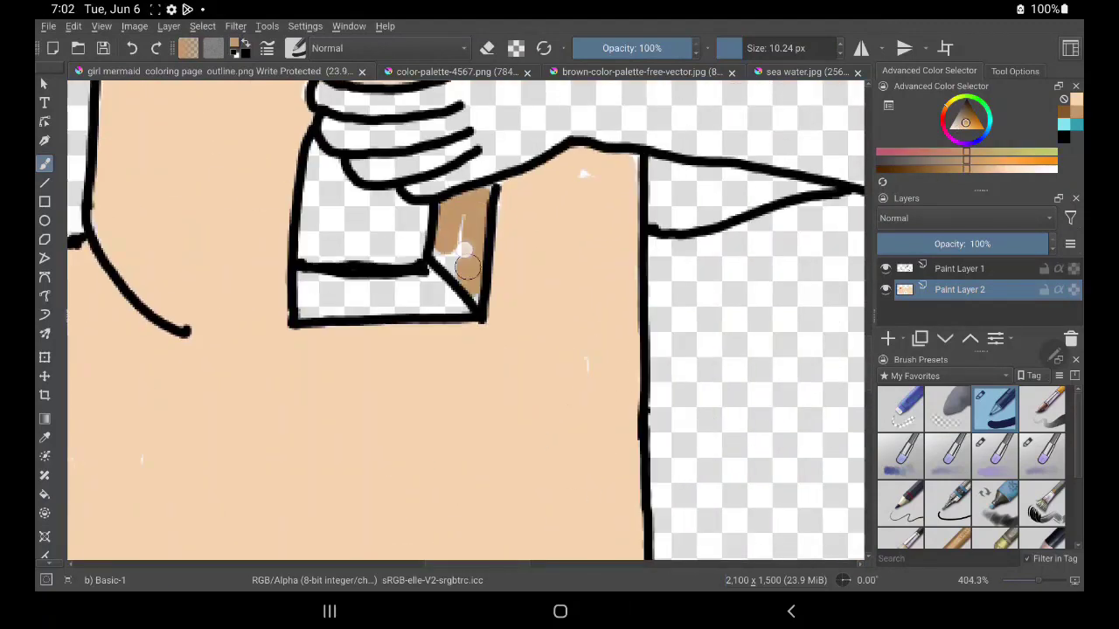
pyautogui.moveTo(323, 297); pyautogui.dragTo(450, 242)
pyautogui.press('k')
pyautogui.moveTo(311, 162); pyautogui.dragTo(410, 253)
pyautogui.moveTo(323, 210); pyautogui.dragTo(253, 315)
pyautogui.moveTo(245, 262); pyautogui.dragTo(455, 428)
pyautogui.moveTo(455, 262)
pyautogui.mouseDown()
pyautogui.moveTo(293, 367)
pyautogui.moveTo(262, 362)
pyautogui.mouseUp()
pyautogui.press('l')
pyautogui.moveTo(389, 197)
pyautogui.mouseDown()
pyautogui.moveTo(532, 300)
pyautogui.moveTo(550, 425)
pyautogui.moveTo(317, 466)
pyautogui.moveTo(295, 507)
pyautogui.mouseUp()
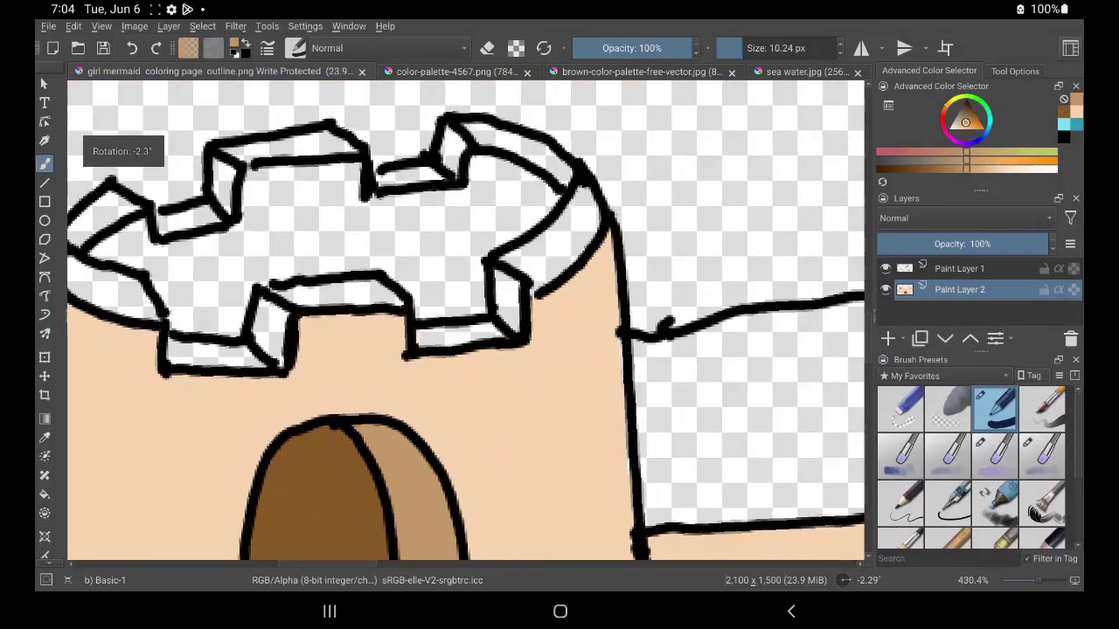
pyautogui.moveTo(245, 175)
pyautogui.mouseDown()
pyautogui.moveTo(419, 262)
pyautogui.moveTo(520, 207)
pyautogui.moveTo(96, 249)
pyautogui.moveTo(200, 311)
pyautogui.mouseUp()
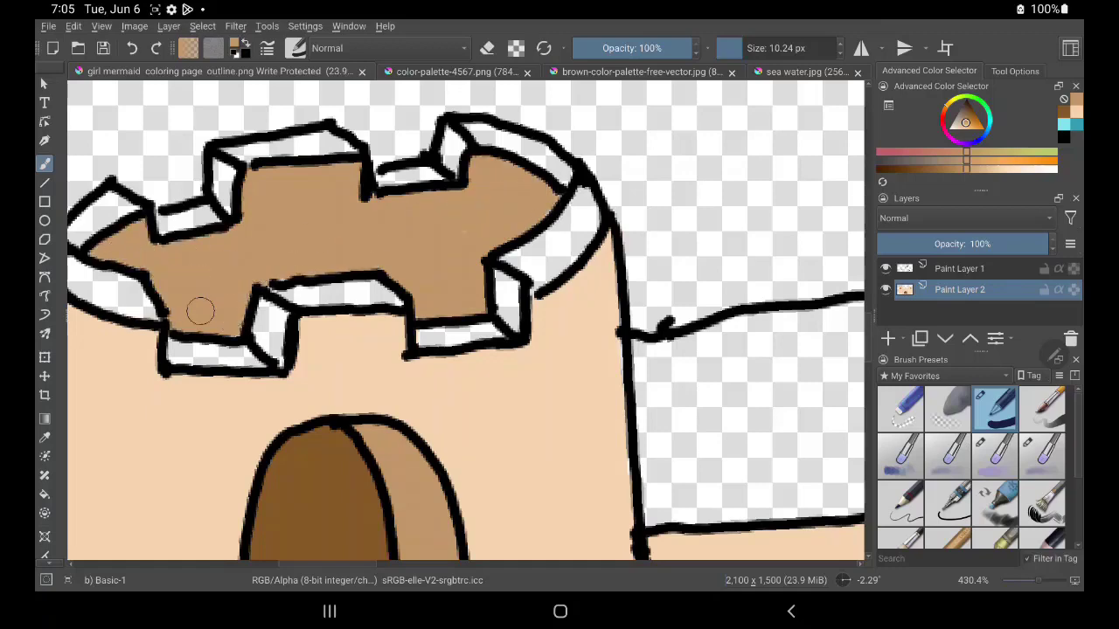
# Step: Add light peach to the inner wall and top rims, and brown on the inner left wall
pyautogui.moveTo(349, 262); pyautogui.dragTo(498, 289)
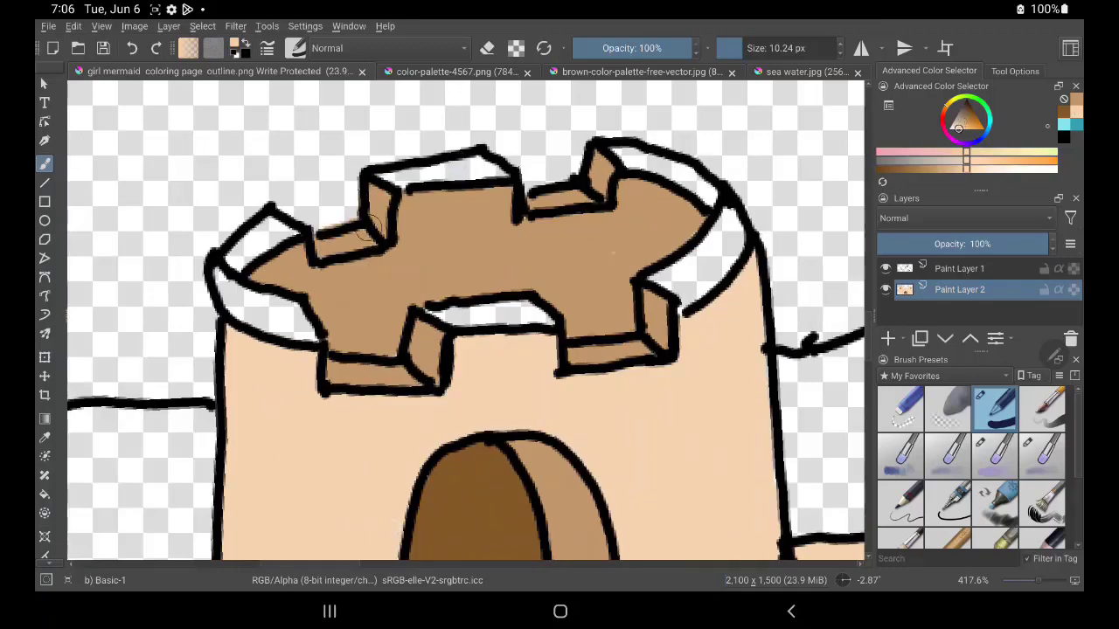
pyautogui.moveTo(690, 293); pyautogui.dragTo(725, 219)
pyautogui.moveTo(428, 172); pyautogui.dragTo(263, 323)
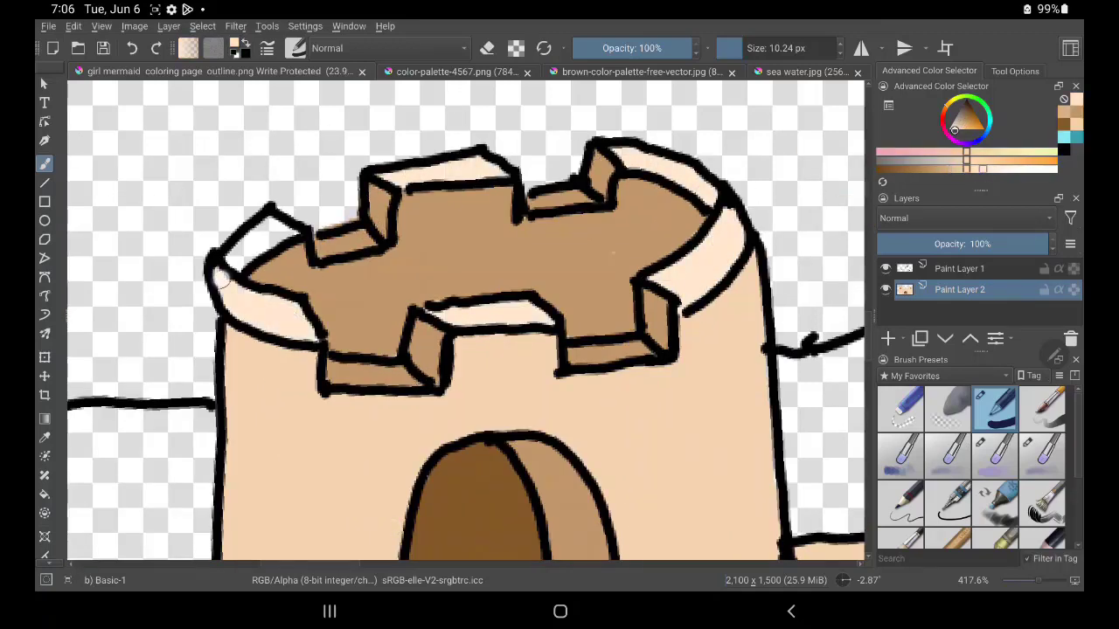
pyautogui.moveTo(227, 262); pyautogui.dragTo(288, 227)
pyautogui.click(970, 115)
pyautogui.moveTo(314, 289); pyautogui.dragTo(332, 332)
pyautogui.moveTo(415, 255)
pyautogui.mouseDown()
pyautogui.moveTo(339, 339)
pyautogui.moveTo(445, 195)
pyautogui.moveTo(584, 240)
pyautogui.moveTo(442, 191)
pyautogui.mouseUp()
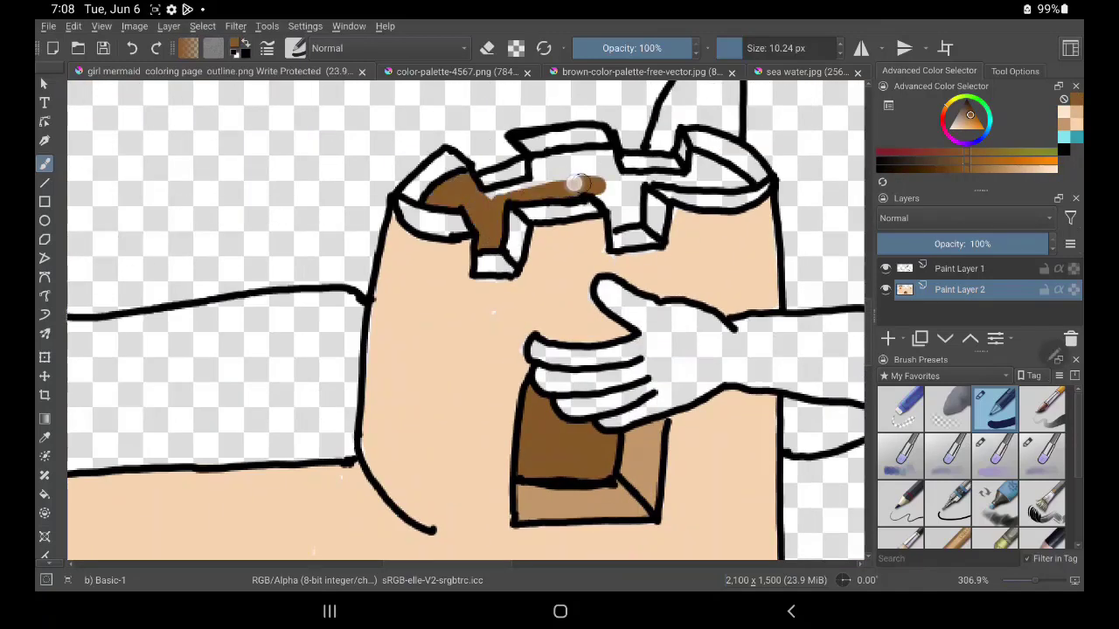
# Step: Paint the battlement rims light peach, touch up the brown interior and start the wall's base shadow
pyautogui.moveTo(704, 145); pyautogui.dragTo(747, 197)
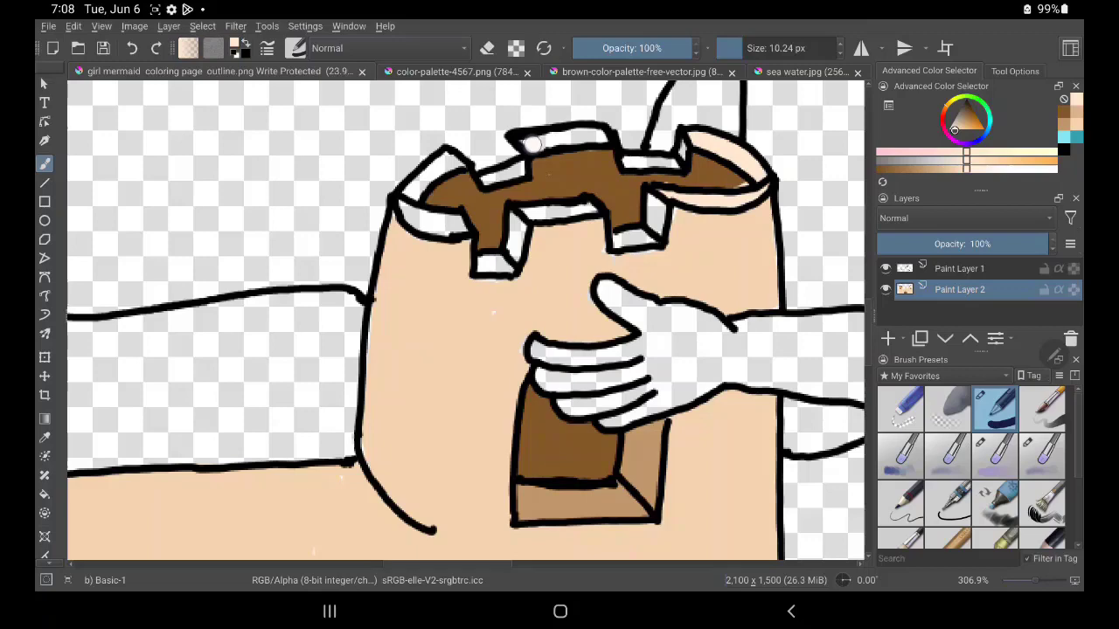
pyautogui.keyDown('ctrl'); pyautogui.click(459, 188); pyautogui.keyUp('ctrl')
pyautogui.moveTo(442, 174); pyautogui.dragTo(640, 161)
pyautogui.keyDown('ctrl'); pyautogui.click(525, 139); pyautogui.keyUp('ctrl')
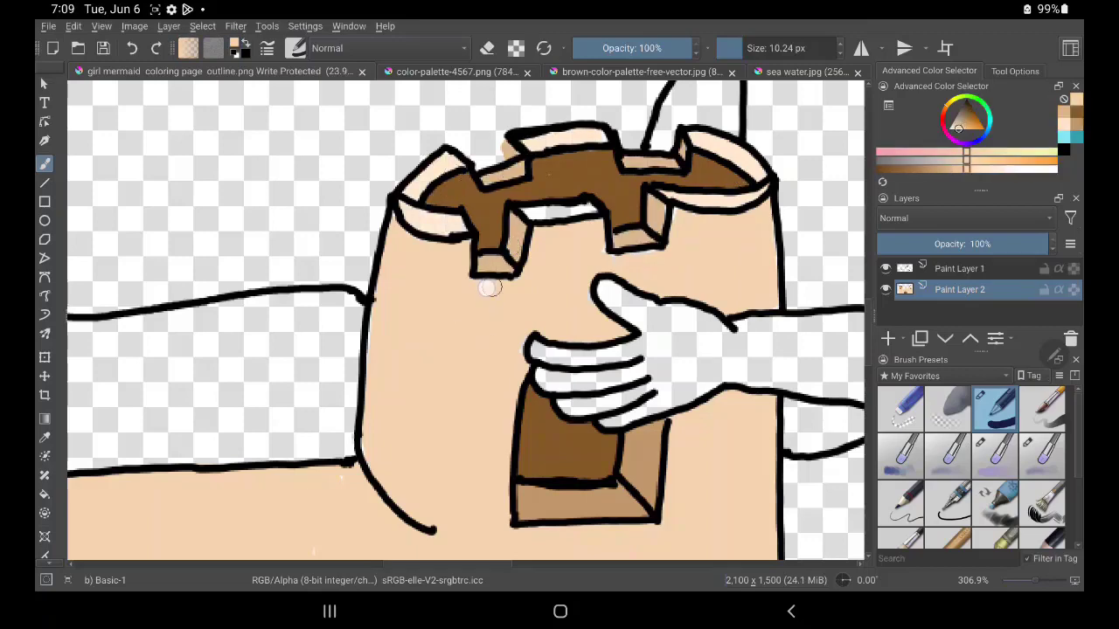
pyautogui.scroll(-2, 498, 289)
pyautogui.moveTo(404, 276)
pyautogui.mouseDown()
pyautogui.moveTo(349, 318)
pyautogui.moveTo(504, 268)
pyautogui.mouseUp()
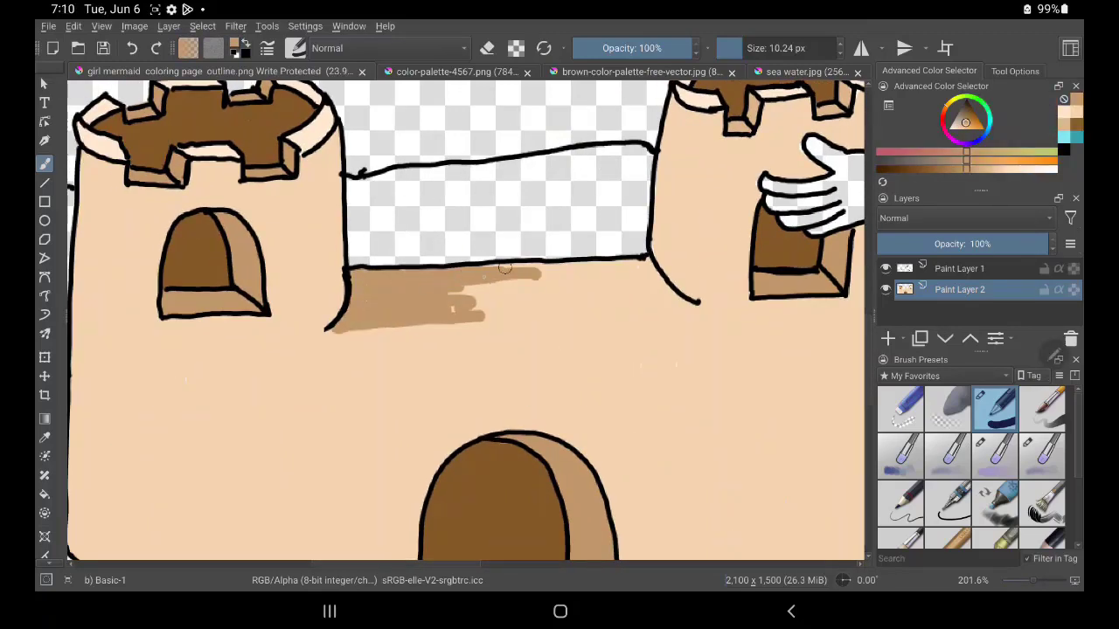
# Step: Finish the brown wall shadow, then paint teal sea above and between the towers
pyautogui.moveTo(641, 310); pyautogui.dragTo(580, 289)
pyautogui.press('/')
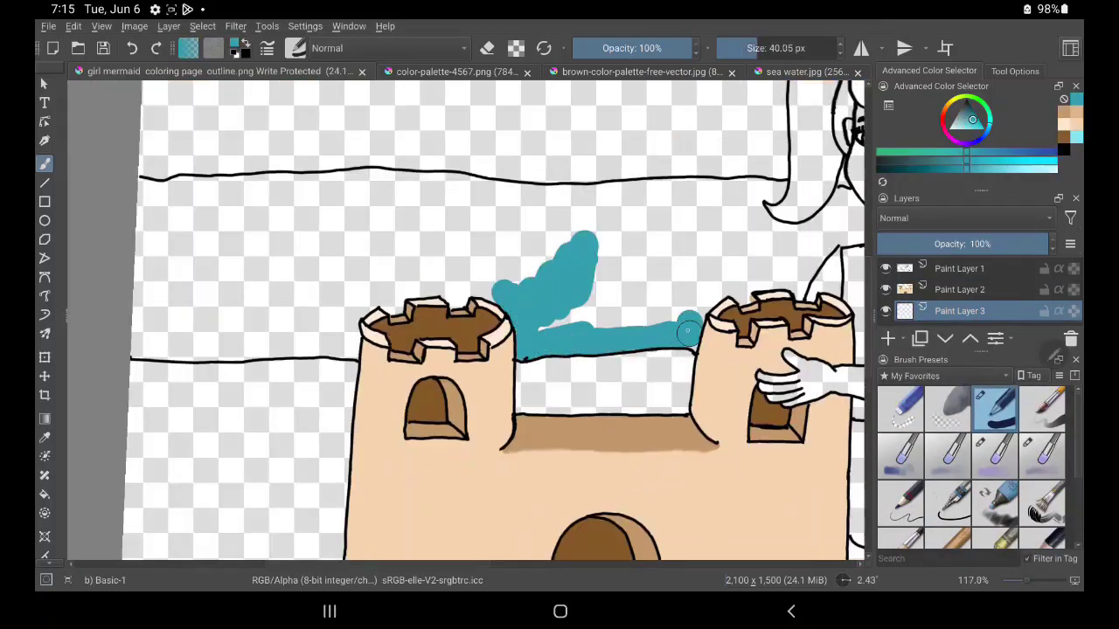
pyautogui.moveTo(805, 265); pyautogui.dragTo(841, 201)
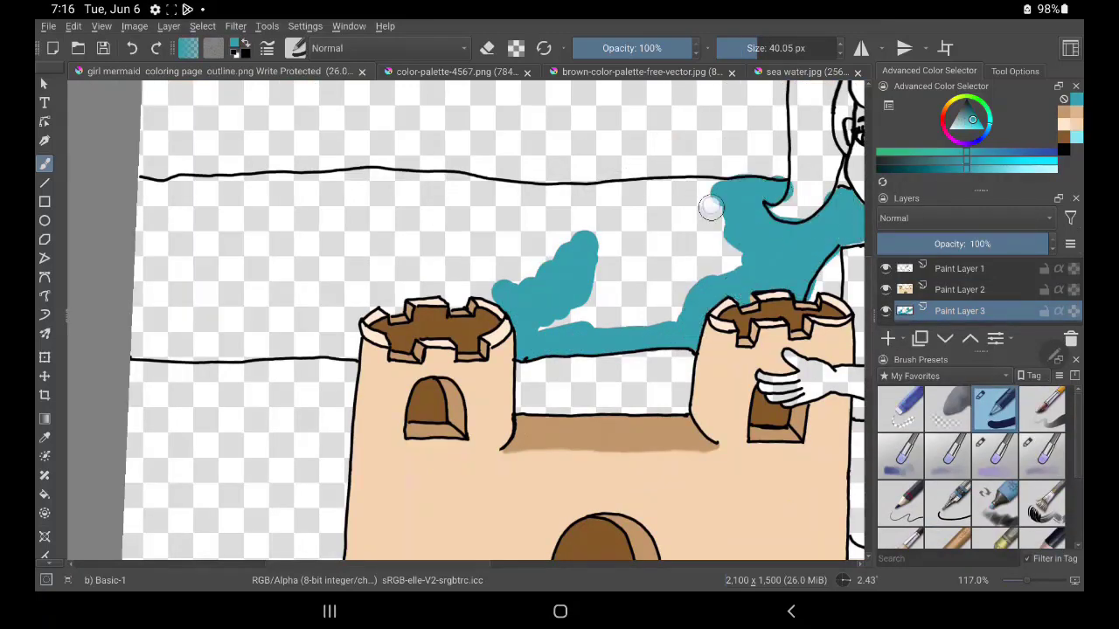
pyautogui.moveTo(710, 207)
pyautogui.mouseDown()
pyautogui.moveTo(606, 204)
pyautogui.moveTo(456, 297)
pyautogui.mouseUp()
pyautogui.scroll(3, 455, 241)
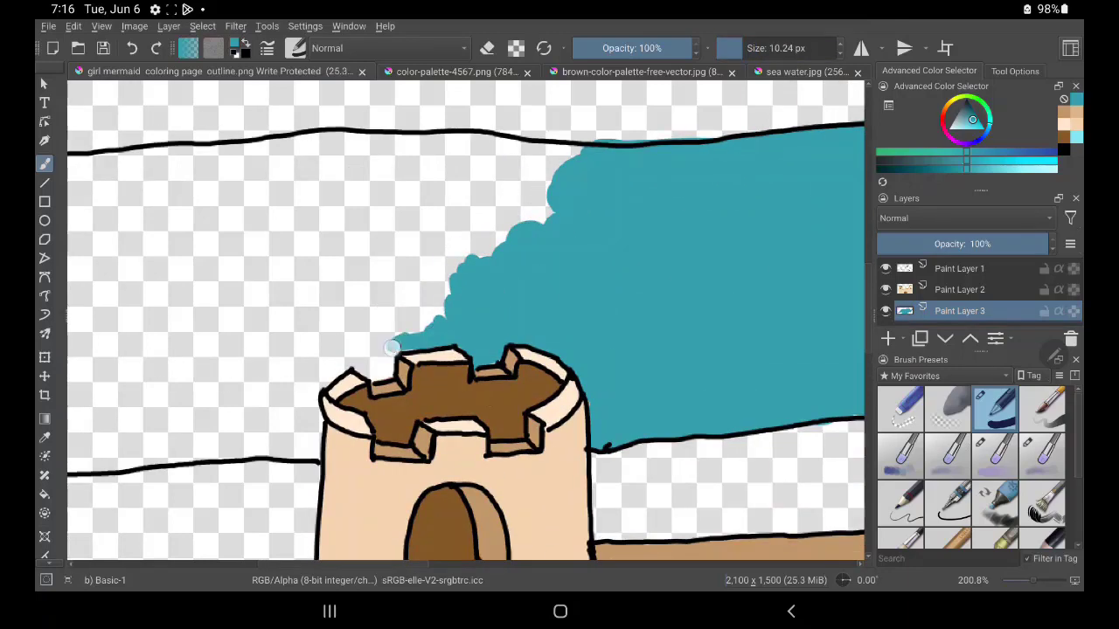
pyautogui.moveTo(402, 359)
pyautogui.mouseDown()
pyautogui.moveTo(387, 332)
pyautogui.moveTo(575, 154)
pyautogui.moveTo(430, 221)
pyautogui.moveTo(262, 148)
pyautogui.moveTo(298, 358)
pyautogui.mouseUp()
# Step: Extend the teal sea beside the tower up to the horizon line, then pan over to the girl
pyautogui.moveTo(350, 262); pyautogui.dragTo(563, 197)
pyautogui.moveTo(533, 384)
pyautogui.mouseDown()
pyautogui.moveTo(262, 140)
pyautogui.moveTo(420, 245)
pyautogui.moveTo(252, 333)
pyautogui.mouseUp()
pyautogui.moveTo(210, 382); pyautogui.dragTo(473, 310)
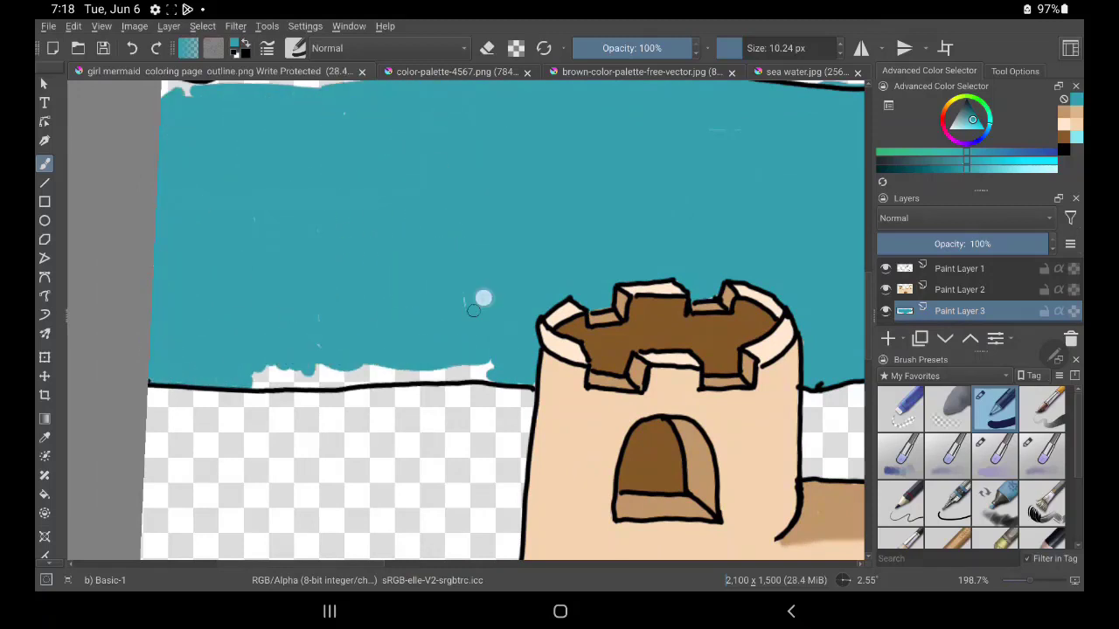
pyautogui.moveTo(450, 371); pyautogui.dragTo(459, 395)
pyautogui.moveTo(556, 80); pyautogui.dragTo(496, 188)
pyautogui.press('e')
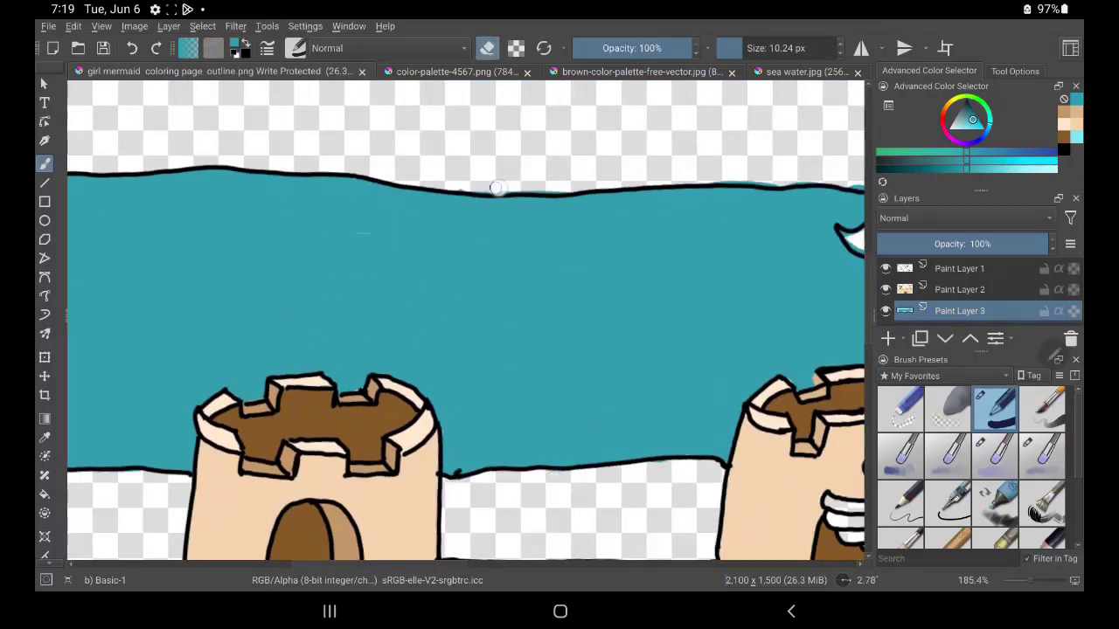
pyautogui.moveTo(576, 133); pyautogui.dragTo(640, 273)
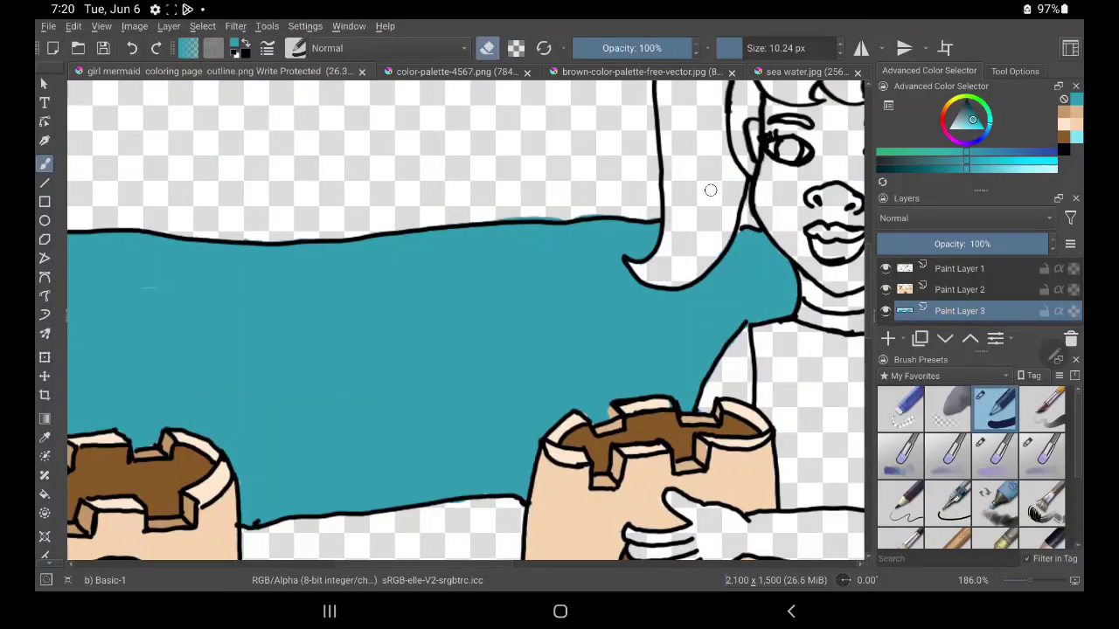
pyautogui.moveTo(711, 190); pyautogui.dragTo(430, 166)
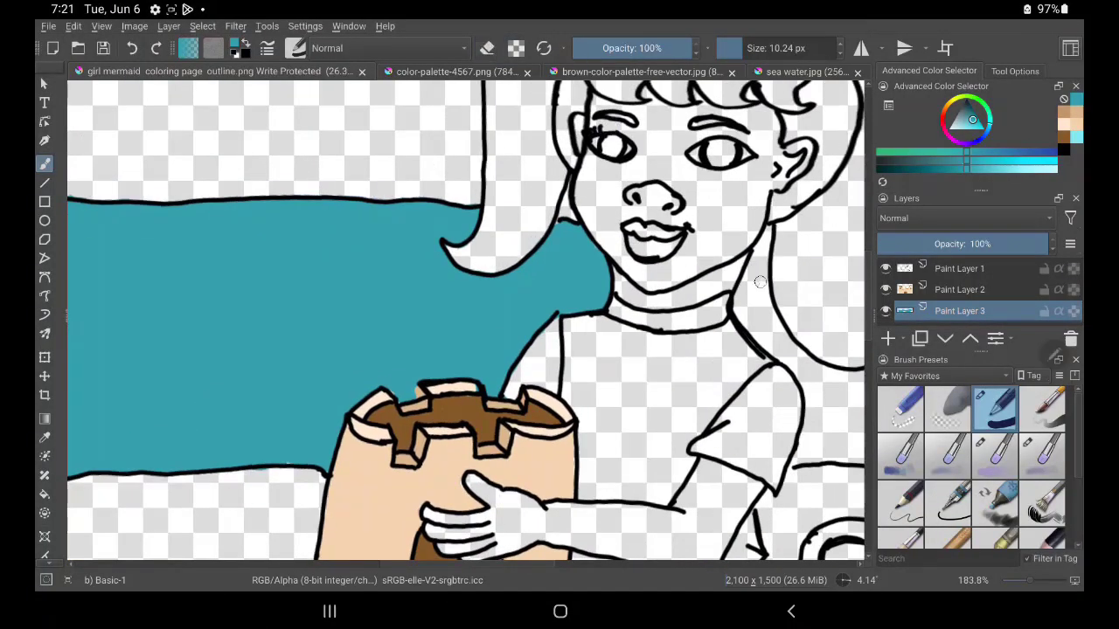
# Step: Paint teal sea below the hair and beside the girl's body, extending the band rightward
pyautogui.moveTo(836, 451); pyautogui.dragTo(452, 407)
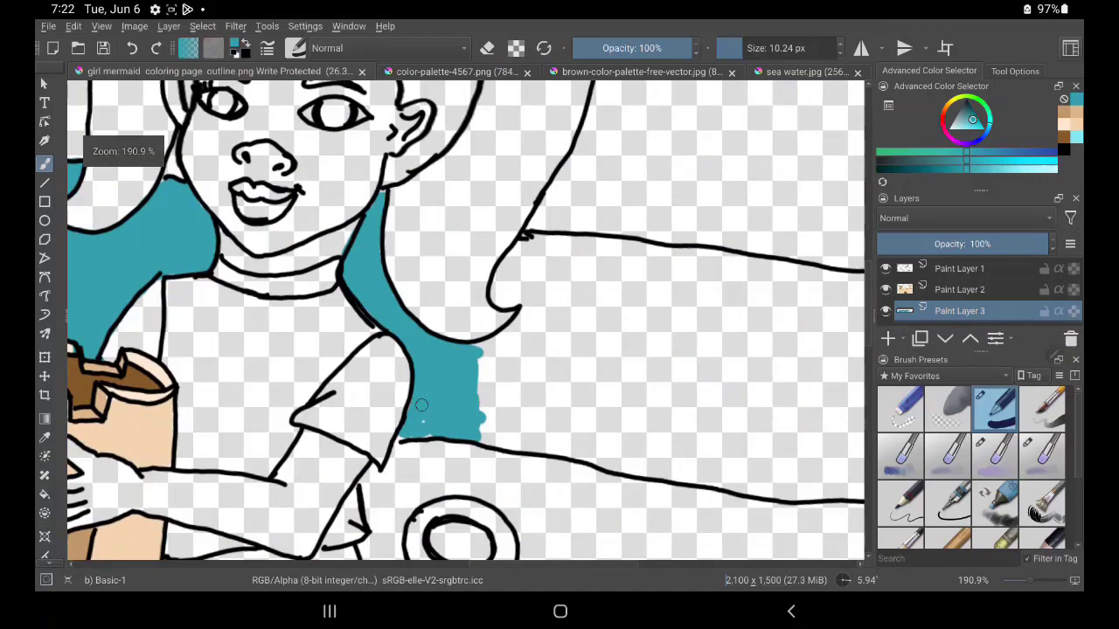
pyautogui.moveTo(520, 302)
pyautogui.mouseDown()
pyautogui.moveTo(489, 433)
pyautogui.moveTo(585, 297)
pyautogui.moveTo(544, 248)
pyautogui.moveTo(600, 300)
pyautogui.moveTo(437, 270)
pyautogui.moveTo(494, 332)
pyautogui.moveTo(533, 407)
pyautogui.moveTo(349, 382)
pyautogui.mouseUp()
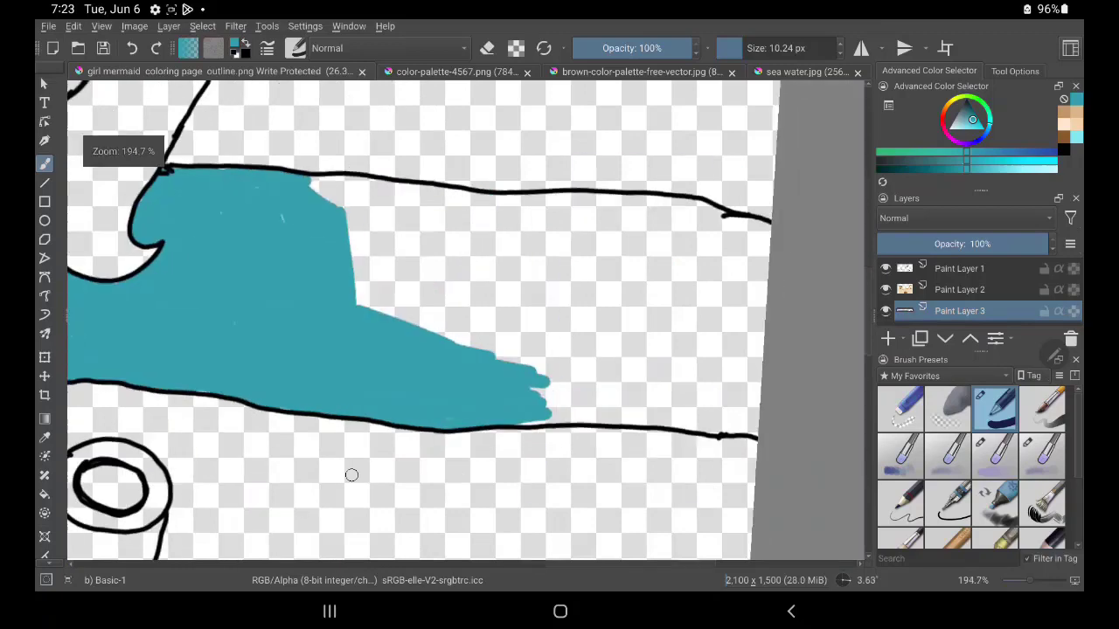
pyautogui.moveTo(463, 219)
pyautogui.mouseDown()
pyautogui.moveTo(362, 180)
pyautogui.moveTo(595, 297)
pyautogui.mouseUp()
pyautogui.moveTo(370, 262)
pyautogui.mouseDown()
pyautogui.moveTo(647, 257)
pyautogui.moveTo(594, 210)
pyautogui.moveTo(687, 291)
pyautogui.moveTo(602, 417)
pyautogui.mouseUp()
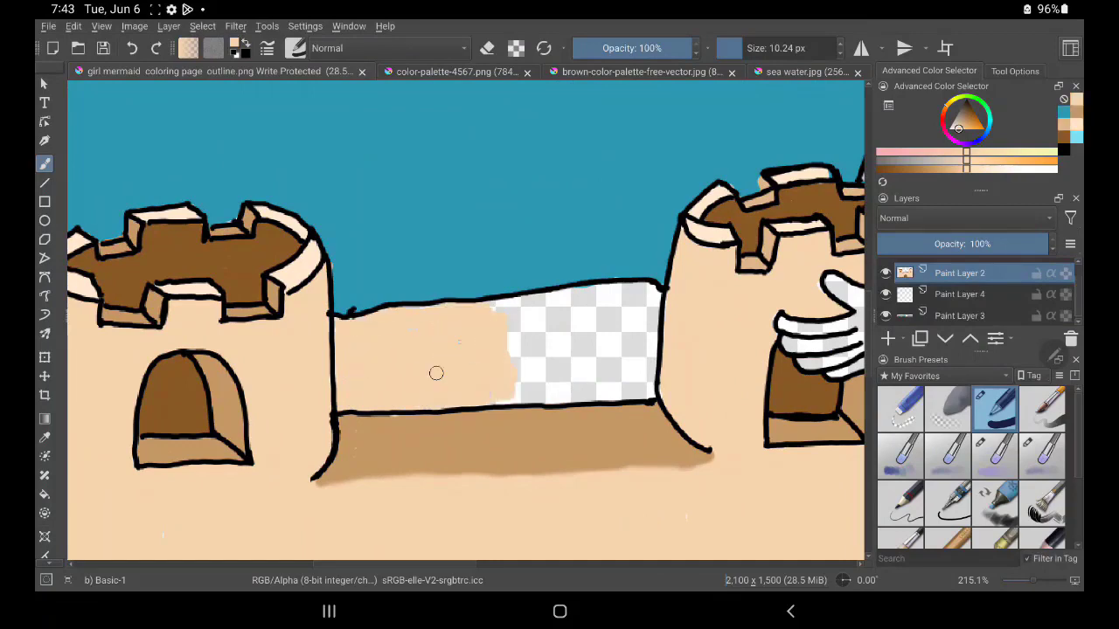
# Step: Fill the wall hole, the left beach and the band below the castle with peach sand
pyautogui.moveTo(499, 353); pyautogui.dragTo(621, 372)
pyautogui.moveTo(699, 350); pyautogui.dragTo(516, 298)
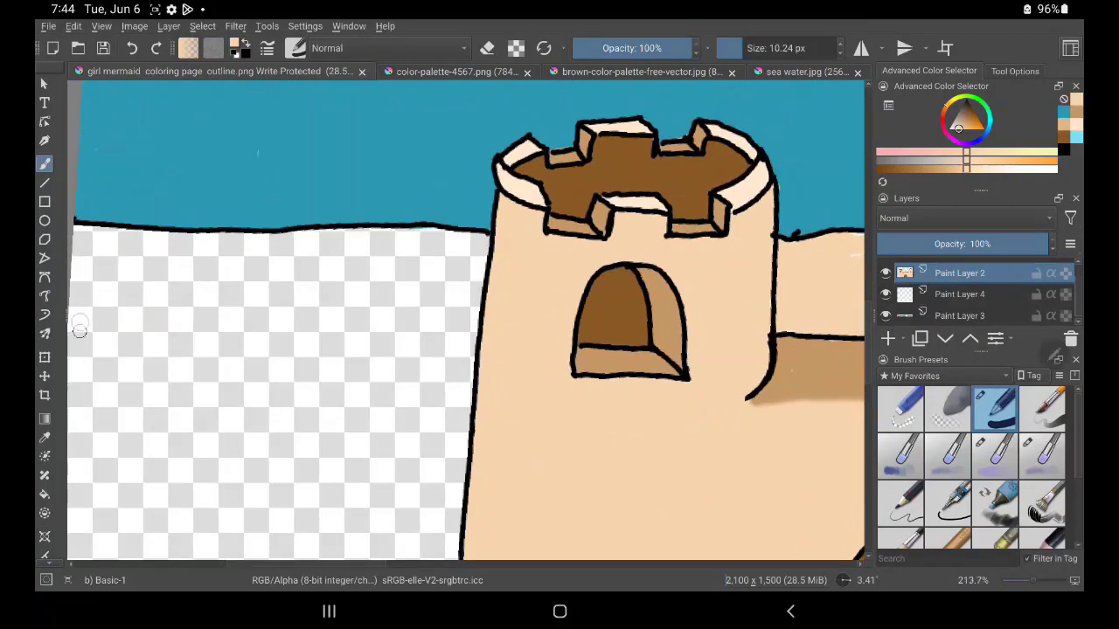
pyautogui.moveTo(79, 314)
pyautogui.mouseDown()
pyautogui.moveTo(237, 357)
pyautogui.moveTo(293, 475)
pyautogui.moveTo(450, 370)
pyautogui.moveTo(312, 499)
pyautogui.moveTo(423, 245)
pyautogui.mouseUp()
pyautogui.moveTo(262, 299); pyautogui.dragTo(307, 260)
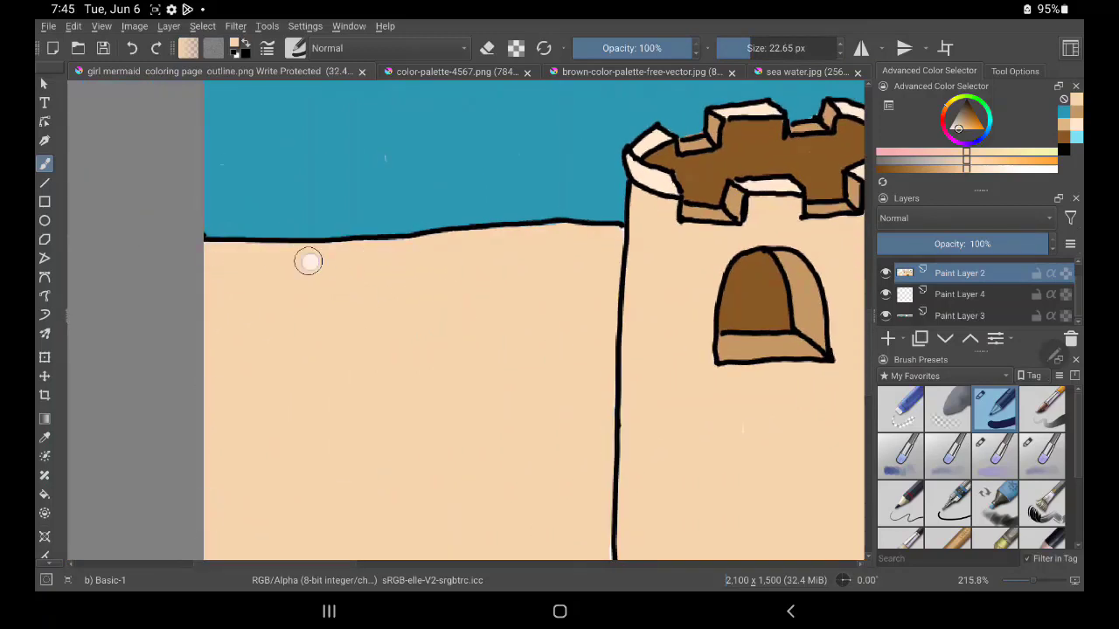
pyautogui.moveTo(532, 259)
pyautogui.mouseDown()
pyautogui.moveTo(735, 545)
pyautogui.moveTo(300, 215)
pyautogui.moveTo(222, 465)
pyautogui.moveTo(489, 525)
pyautogui.mouseUp()
pyautogui.moveTo(537, 412); pyautogui.dragTo(248, 437)
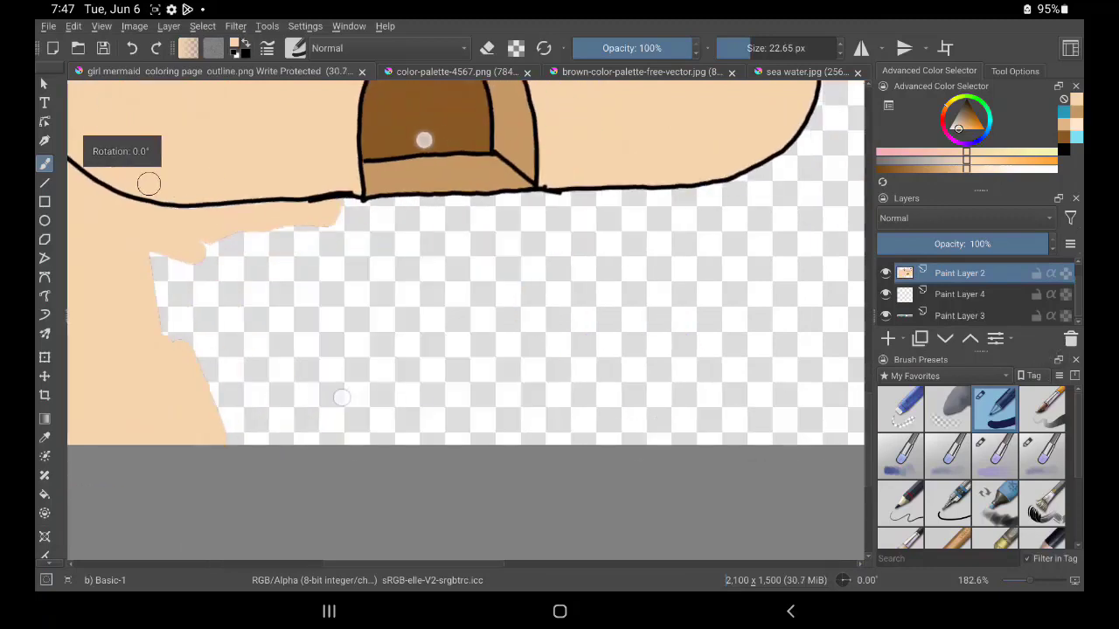
pyautogui.moveTo(149, 183)
pyautogui.mouseDown()
pyautogui.moveTo(679, 188)
pyautogui.moveTo(717, 424)
pyautogui.moveTo(266, 249)
pyautogui.moveTo(242, 342)
pyautogui.moveTo(521, 387)
pyautogui.moveTo(668, 385)
pyautogui.mouseUp()
pyautogui.moveTo(490, 199)
pyautogui.mouseDown()
pyautogui.moveTo(592, 182)
pyautogui.moveTo(541, 464)
pyautogui.moveTo(826, 534)
pyautogui.moveTo(683, 184)
pyautogui.moveTo(637, 320)
pyautogui.mouseUp()
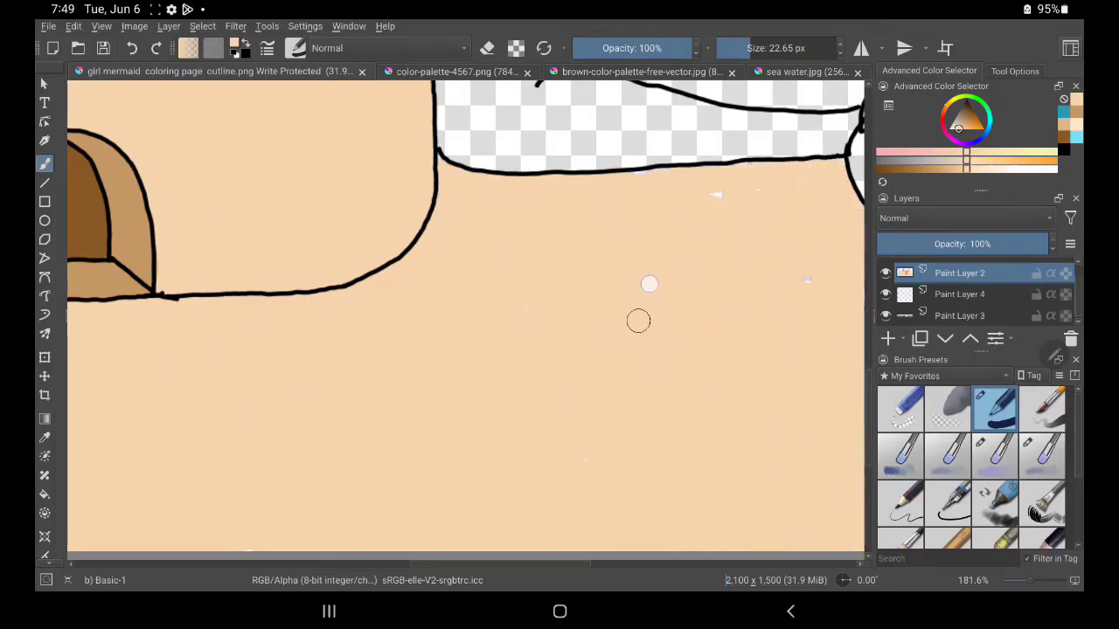
# Step: Fill the remaining beach patches and the sand around the bucket, undoing one stray stroke
pyautogui.moveTo(497, 265)
pyautogui.mouseDown()
pyautogui.moveTo(551, 324)
pyautogui.moveTo(680, 354)
pyautogui.moveTo(745, 486)
pyautogui.mouseUp()
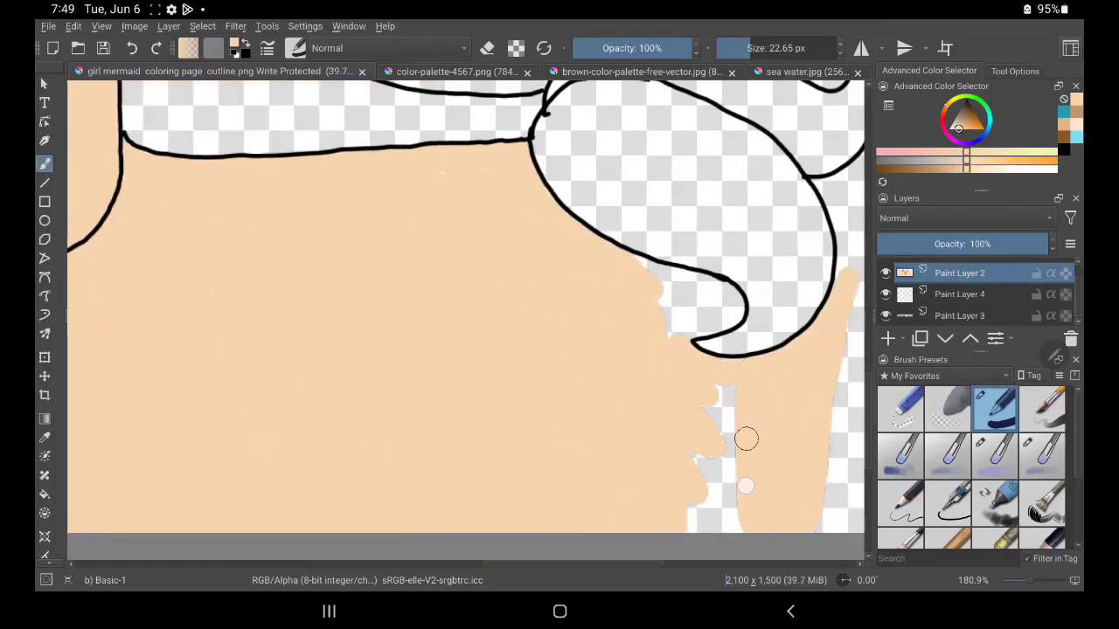
pyautogui.moveTo(634, 250)
pyautogui.mouseDown()
pyautogui.moveTo(714, 457)
pyautogui.moveTo(717, 262)
pyautogui.moveTo(681, 105)
pyautogui.mouseUp()
pyautogui.moveTo(603, 430)
pyautogui.mouseDown()
pyautogui.moveTo(682, 279)
pyautogui.moveTo(607, 155)
pyautogui.moveTo(447, 240)
pyautogui.mouseUp()
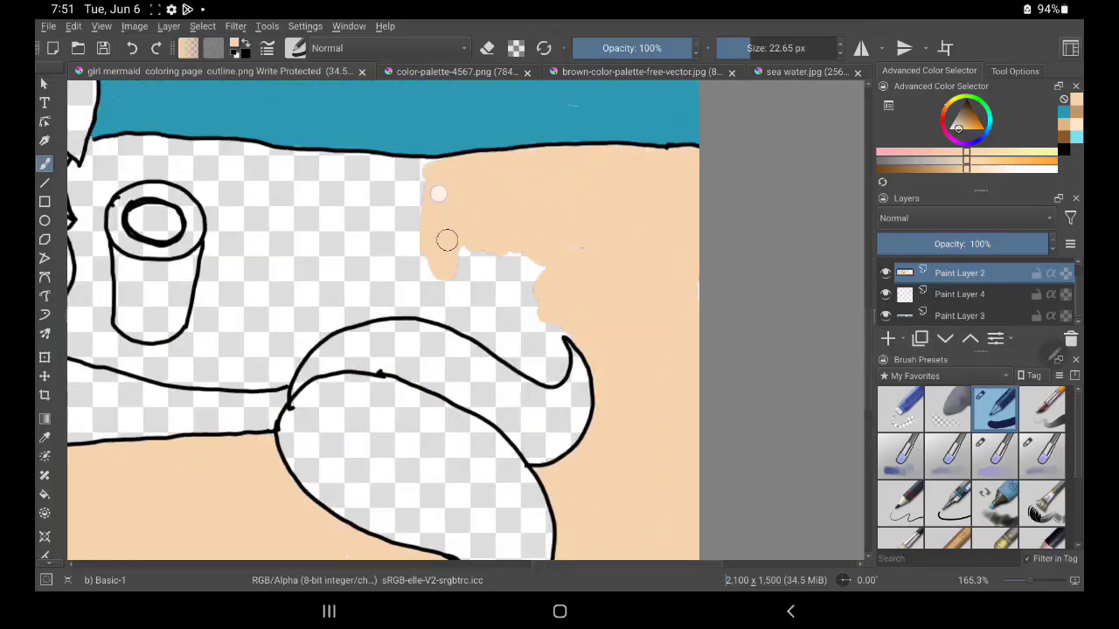
pyautogui.moveTo(542, 376)
pyautogui.mouseDown()
pyautogui.moveTo(250, 237)
pyautogui.moveTo(399, 304)
pyautogui.moveTo(327, 167)
pyautogui.moveTo(428, 170)
pyautogui.mouseUp()
pyautogui.hotkey('ctrl', 'z')
pyautogui.moveTo(427, 472); pyautogui.dragTo(628, 499)
pyautogui.moveTo(380, 182); pyautogui.dragTo(275, 212)
pyautogui.moveTo(414, 360); pyautogui.dragTo(296, 273)
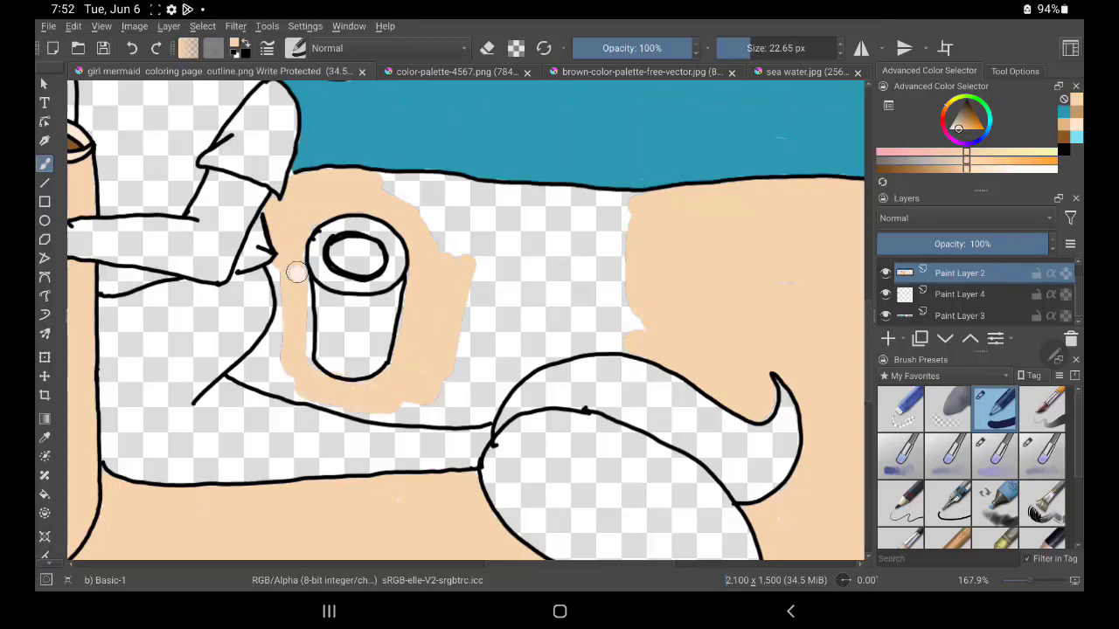
pyautogui.moveTo(524, 365); pyautogui.dragTo(592, 204)
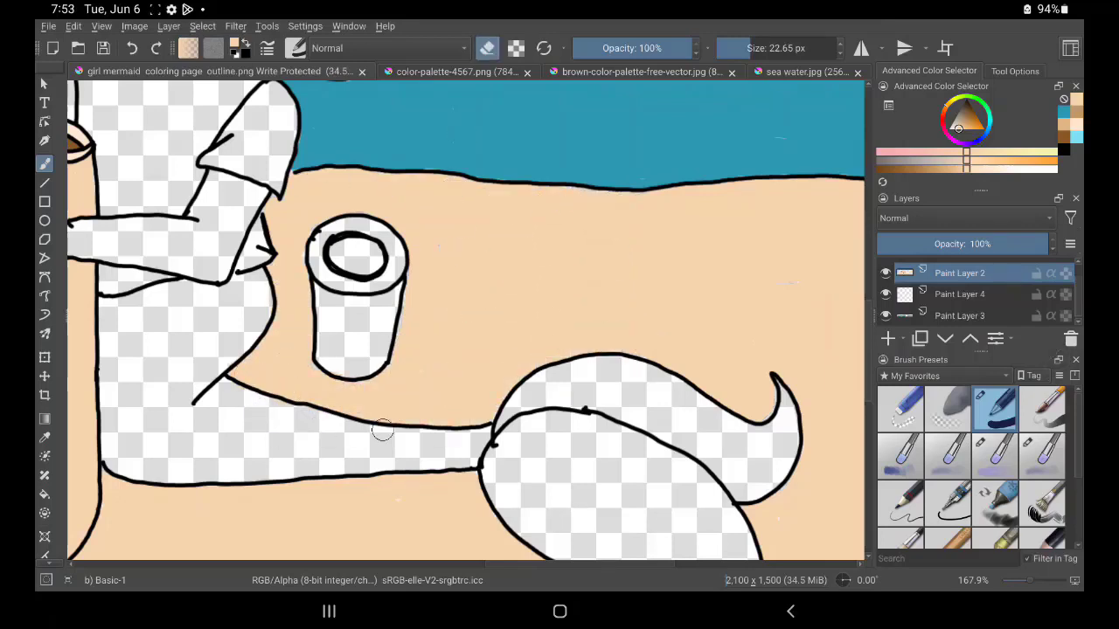
pyautogui.scroll(-3, 382, 430)
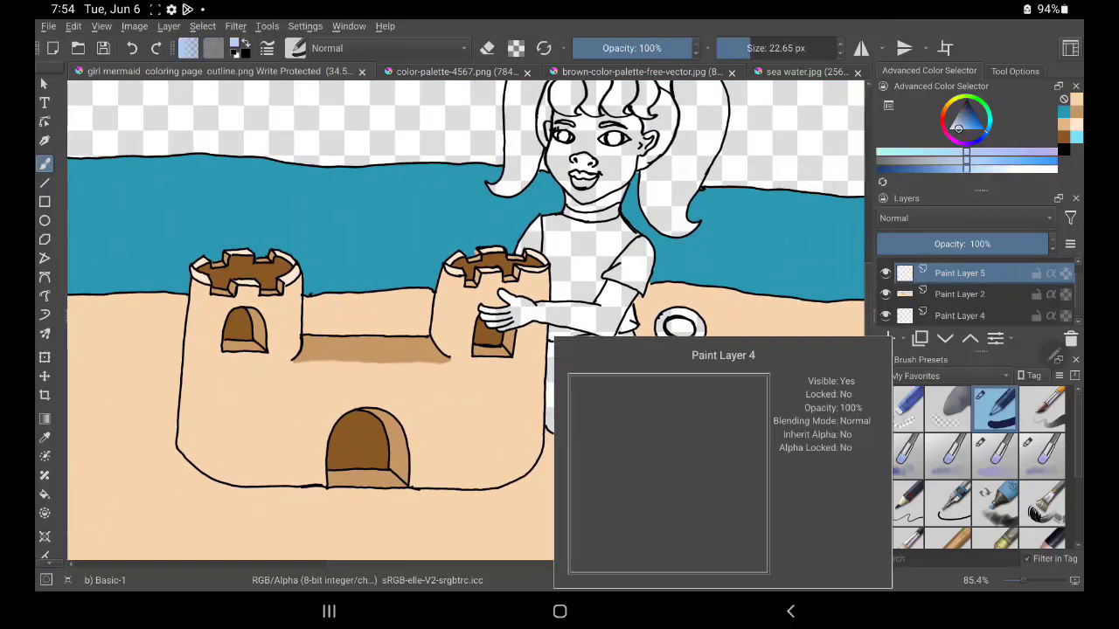
# Step: On Paint Layer 4, paint light-blue sky left of the face and across the upper left
pyautogui.click(958, 294)
pyautogui.scroll(3, 556, 428)
pyautogui.moveTo(437, 96)
pyautogui.mouseDown()
pyautogui.moveTo(411, 201)
pyautogui.moveTo(402, 419)
pyautogui.moveTo(387, 207)
pyautogui.moveTo(208, 149)
pyautogui.moveTo(324, 429)
pyautogui.mouseUp()
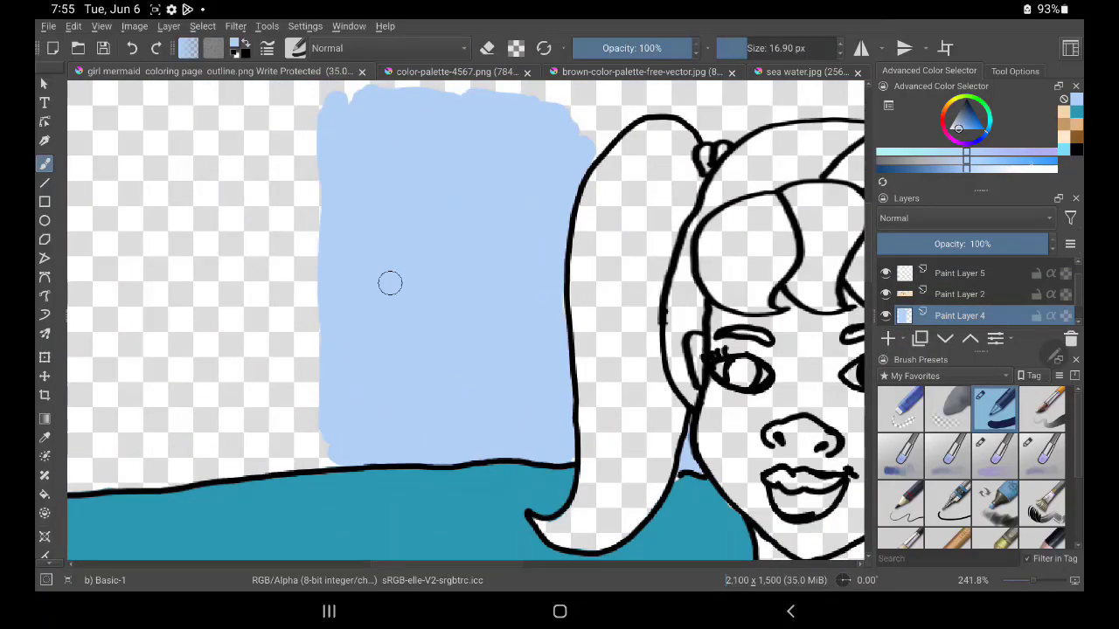
pyautogui.moveTo(411, 227); pyautogui.dragTo(539, 297)
pyautogui.moveTo(611, 122)
pyautogui.mouseDown()
pyautogui.moveTo(557, 358)
pyautogui.moveTo(402, 377)
pyautogui.moveTo(325, 335)
pyautogui.moveTo(415, 172)
pyautogui.moveTo(393, 123)
pyautogui.mouseUp()
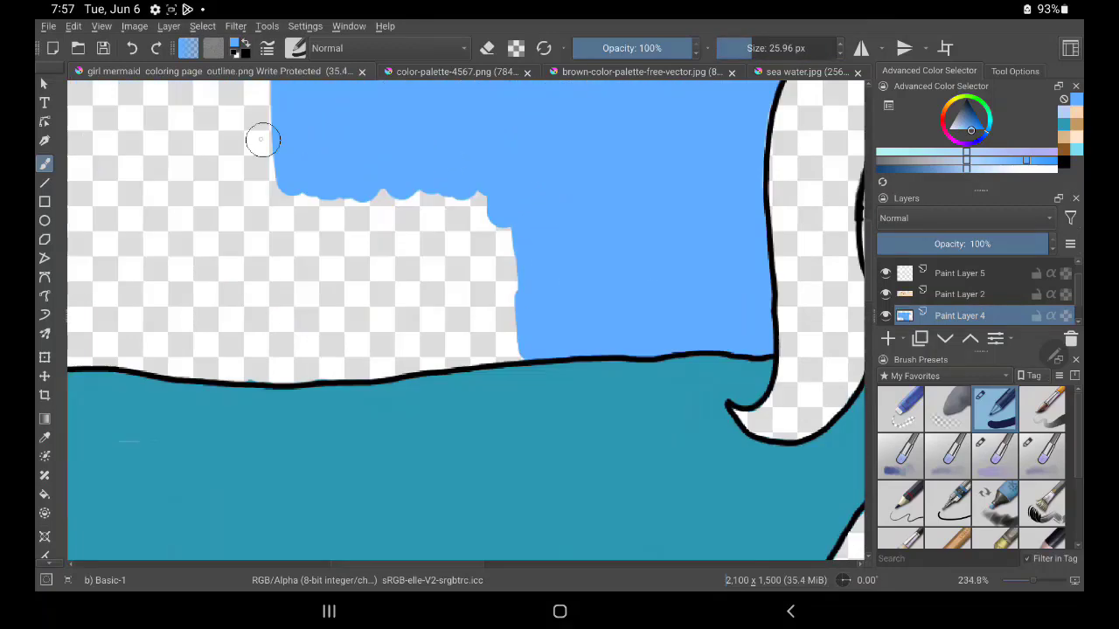
pyautogui.moveTo(263, 138)
pyautogui.mouseDown()
pyautogui.moveTo(474, 187)
pyautogui.moveTo(251, 300)
pyautogui.moveTo(477, 327)
pyautogui.moveTo(494, 108)
pyautogui.moveTo(195, 187)
pyautogui.moveTo(449, 323)
pyautogui.moveTo(131, 388)
pyautogui.moveTo(307, 289)
pyautogui.mouseUp()
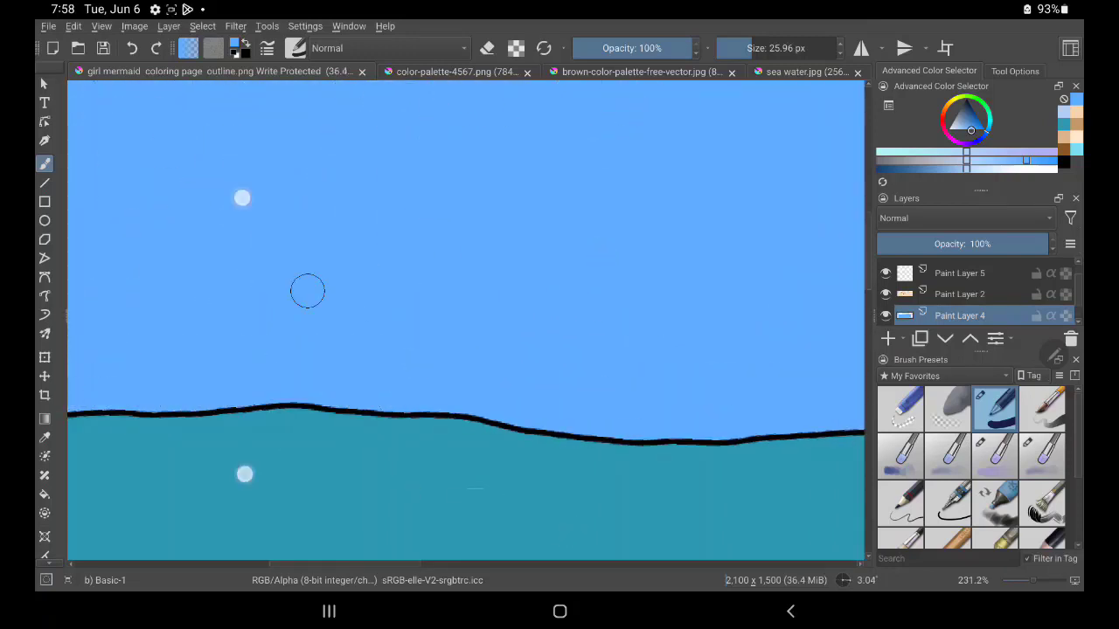
pyautogui.moveTo(242, 197); pyautogui.dragTo(324, 250)
pyautogui.moveTo(332, 310)
pyautogui.mouseDown()
pyautogui.moveTo(248, 407)
pyautogui.moveTo(452, 417)
pyautogui.mouseUp()
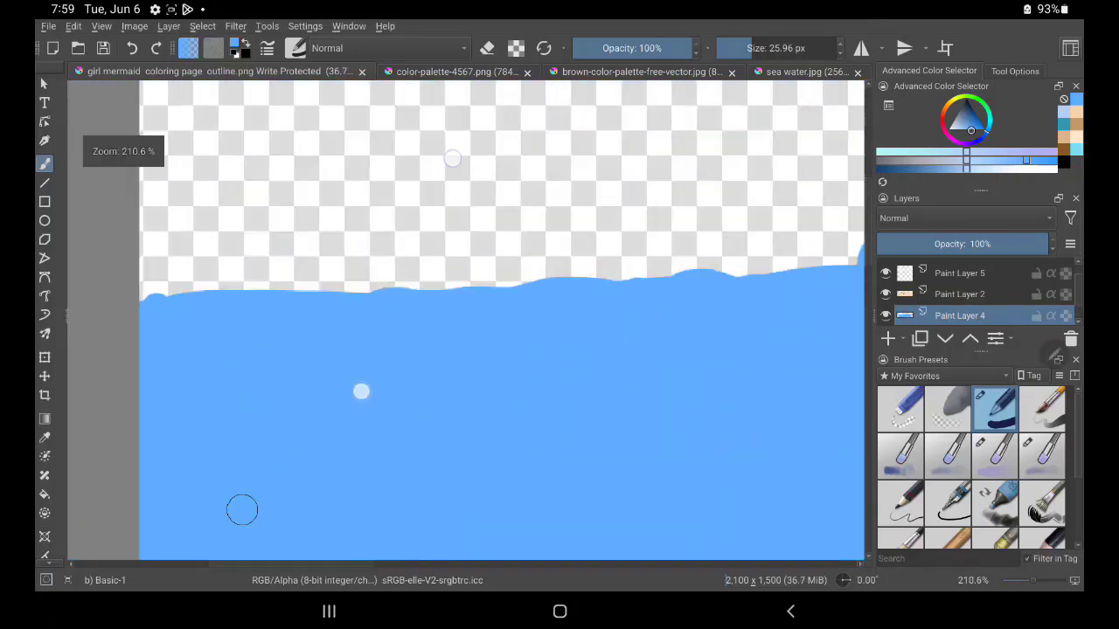
pyautogui.moveTo(112, 155)
pyautogui.mouseDown()
pyautogui.moveTo(317, 357)
pyautogui.moveTo(355, 127)
pyautogui.moveTo(636, 125)
pyautogui.moveTo(536, 305)
pyautogui.mouseUp()
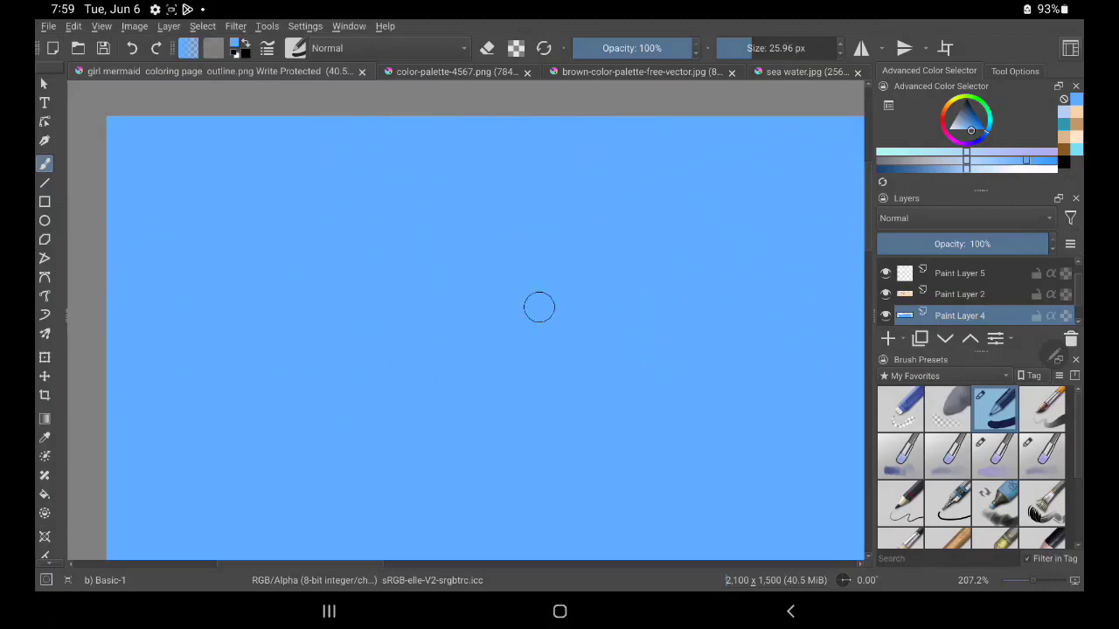
# Step: Fill the sky above and right of the head, spreading the blue down to the sea
pyautogui.scroll(-2, 466, 341)
pyautogui.moveTo(280, 188)
pyautogui.mouseDown()
pyautogui.moveTo(288, 133)
pyautogui.moveTo(132, 218)
pyautogui.mouseUp()
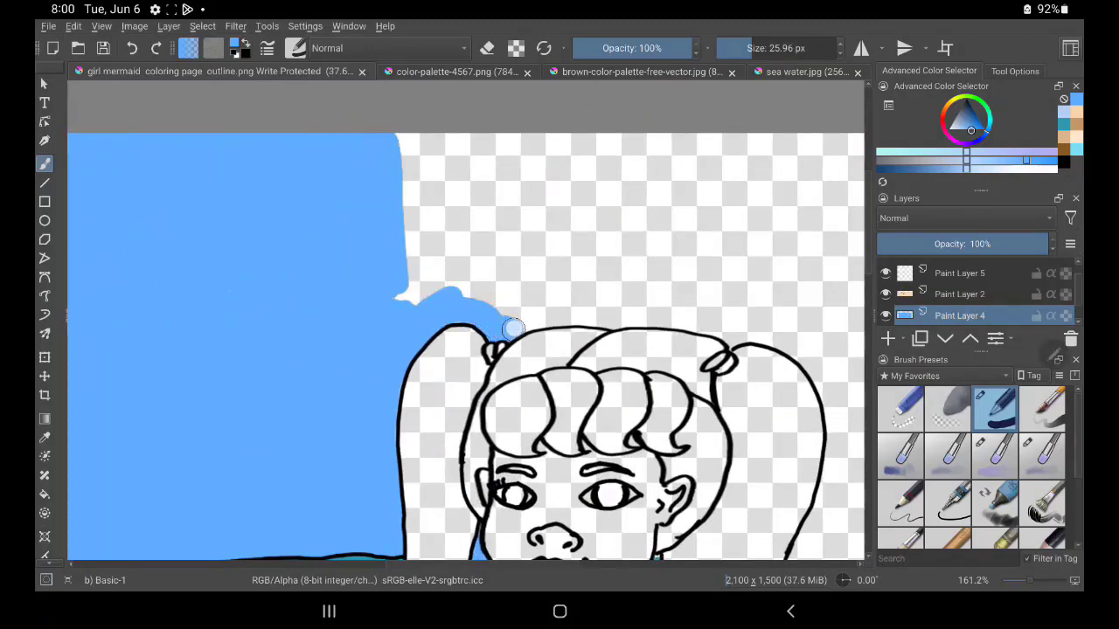
pyautogui.moveTo(513, 328)
pyautogui.mouseDown()
pyautogui.moveTo(559, 183)
pyautogui.moveTo(460, 195)
pyautogui.mouseUp()
pyautogui.hscroll(5, 460, 195)
pyautogui.moveTo(288, 262)
pyautogui.mouseDown()
pyautogui.moveTo(489, 323)
pyautogui.moveTo(376, 109)
pyautogui.moveTo(470, 227)
pyautogui.moveTo(525, 402)
pyautogui.mouseUp()
pyautogui.scroll(2, 525, 402)
pyautogui.moveTo(337, 417); pyautogui.dragTo(512, 472)
# Step: Fill the remaining sky on the right and the transparent gaps above the sea line
pyautogui.press('e')
pyautogui.press('e')
pyautogui.moveTo(516, 175)
pyautogui.mouseDown()
pyautogui.moveTo(530, 355)
pyautogui.moveTo(630, 432)
pyautogui.mouseUp()
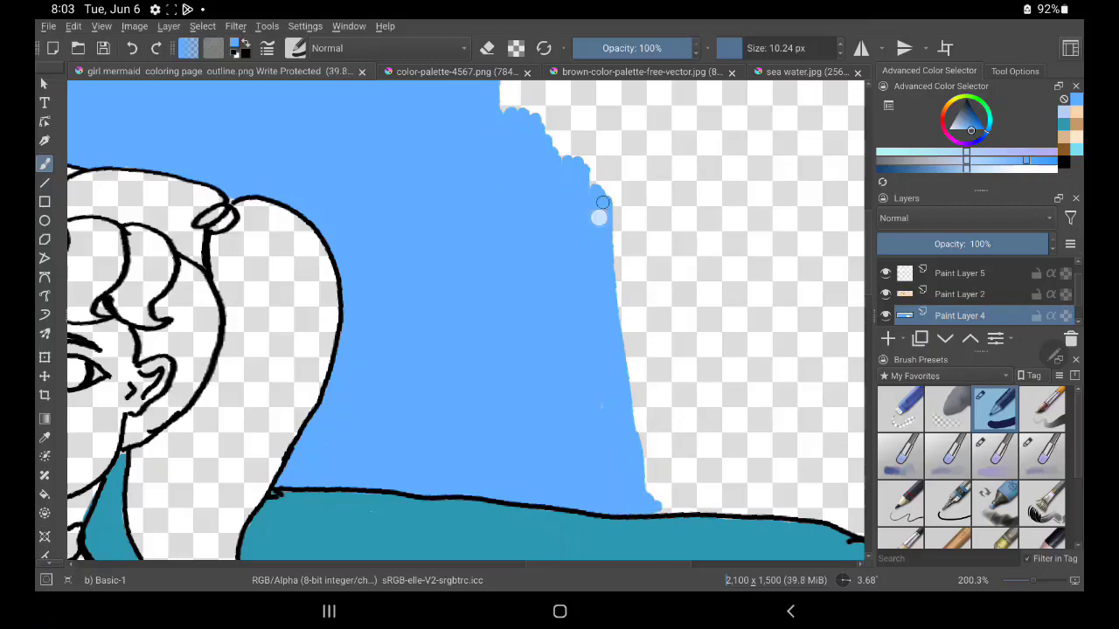
pyautogui.moveTo(602, 202)
pyautogui.mouseDown()
pyautogui.moveTo(651, 498)
pyautogui.moveTo(819, 412)
pyautogui.mouseUp()
pyautogui.hscroll(5, 595, 350)
pyautogui.moveTo(594, 437); pyautogui.dragTo(536, 421)
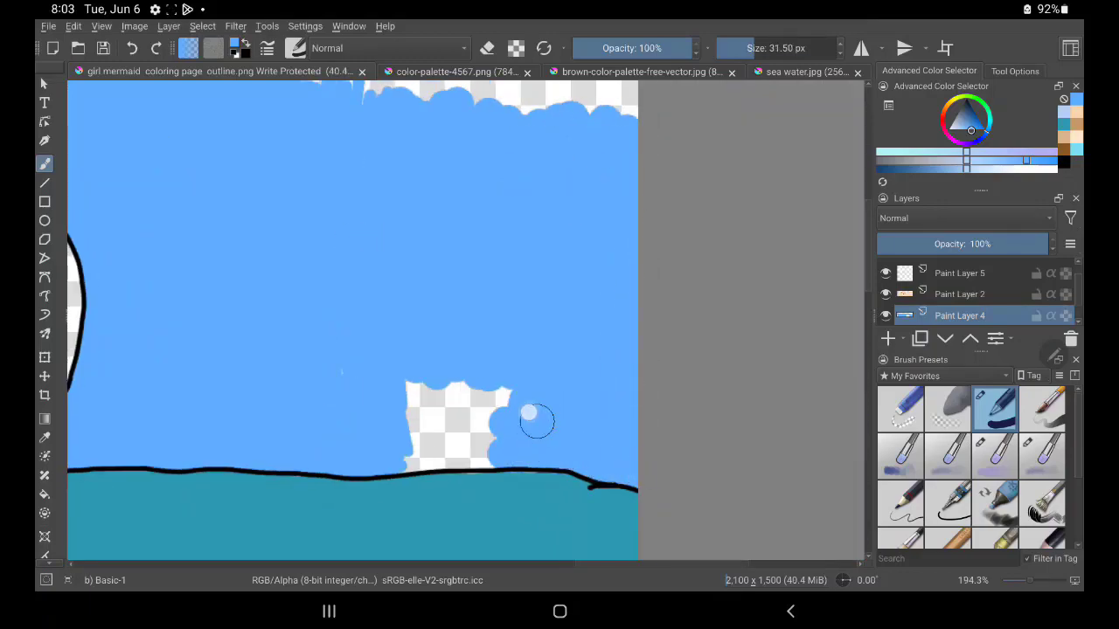
pyautogui.moveTo(437, 429); pyautogui.dragTo(522, 414)
pyautogui.scroll(-5, 673, 228)
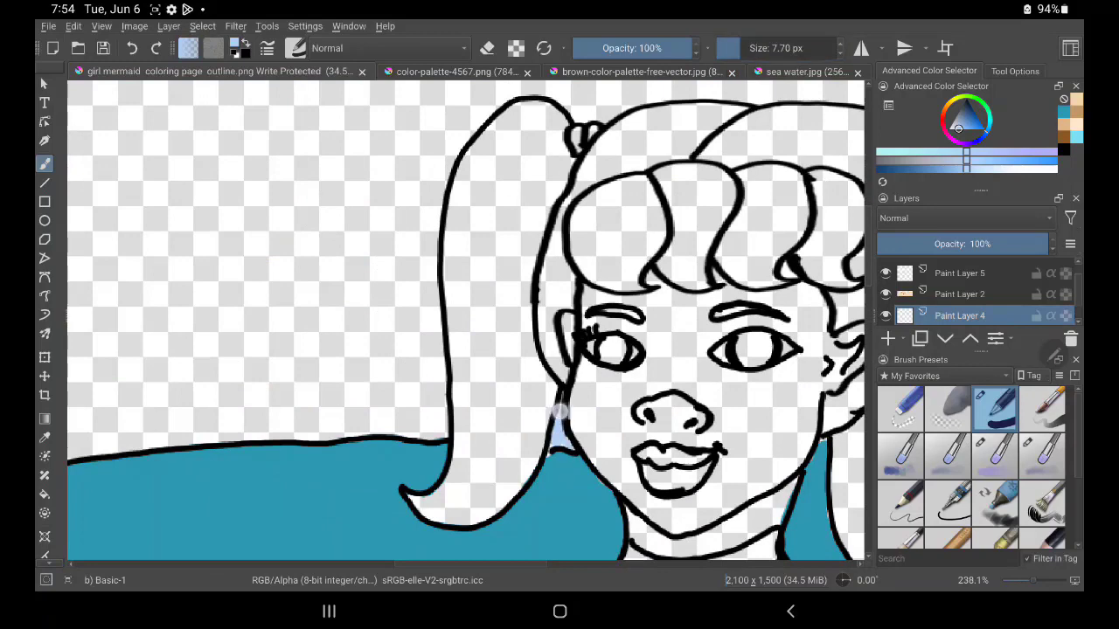
# Step: Repaint the pale patch beside the ponytail and cover the left sky with stronger blue
pyautogui.moveTo(455, 123)
pyautogui.mouseDown()
pyautogui.moveTo(375, 337)
pyautogui.moveTo(398, 421)
pyautogui.moveTo(382, 95)
pyautogui.moveTo(261, 252)
pyautogui.mouseUp()
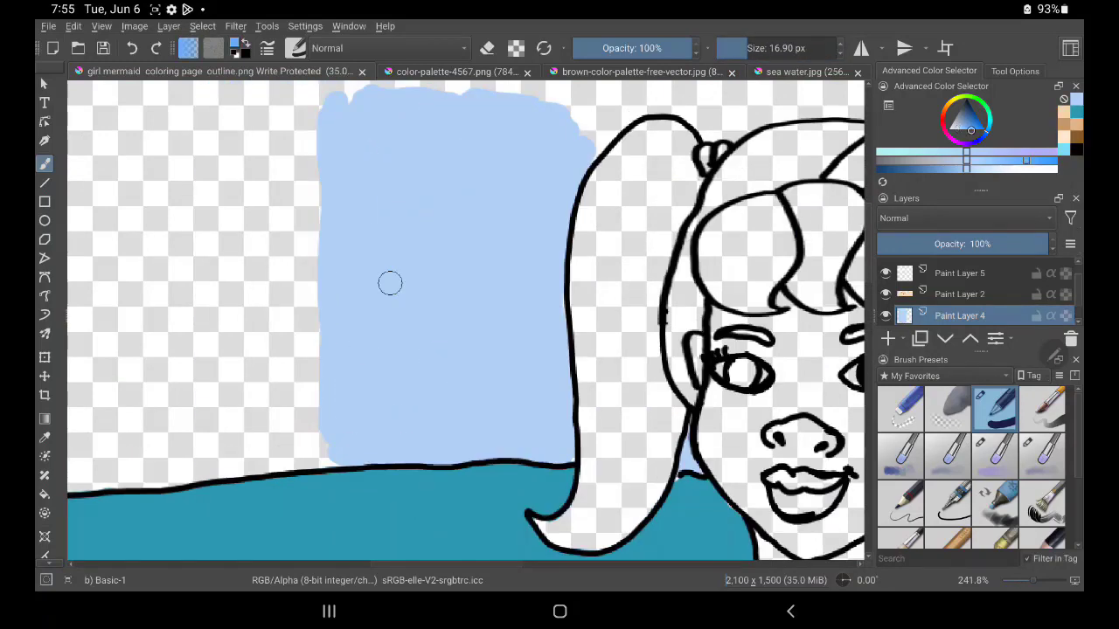
pyautogui.moveTo(390, 283)
pyautogui.mouseDown()
pyautogui.moveTo(599, 125)
pyautogui.moveTo(544, 449)
pyautogui.moveTo(322, 384)
pyautogui.moveTo(337, 96)
pyautogui.moveTo(393, 199)
pyautogui.mouseUp()
pyautogui.moveTo(734, 48); pyautogui.dragTo(760, 48)
pyautogui.moveTo(306, 96); pyautogui.dragTo(87, 306)
pyautogui.moveTo(87, 87); pyautogui.dragTo(262, 297)
pyautogui.moveTo(262, 350)
pyautogui.mouseDown()
pyautogui.moveTo(463, 253)
pyautogui.moveTo(83, 240)
pyautogui.moveTo(112, 233)
pyautogui.moveTo(295, 305)
pyautogui.mouseUp()
pyautogui.moveTo(437, 114)
pyautogui.mouseDown()
pyautogui.moveTo(644, 88)
pyautogui.moveTo(82, 233)
pyautogui.moveTo(335, 354)
pyautogui.moveTo(180, 393)
pyautogui.mouseUp()
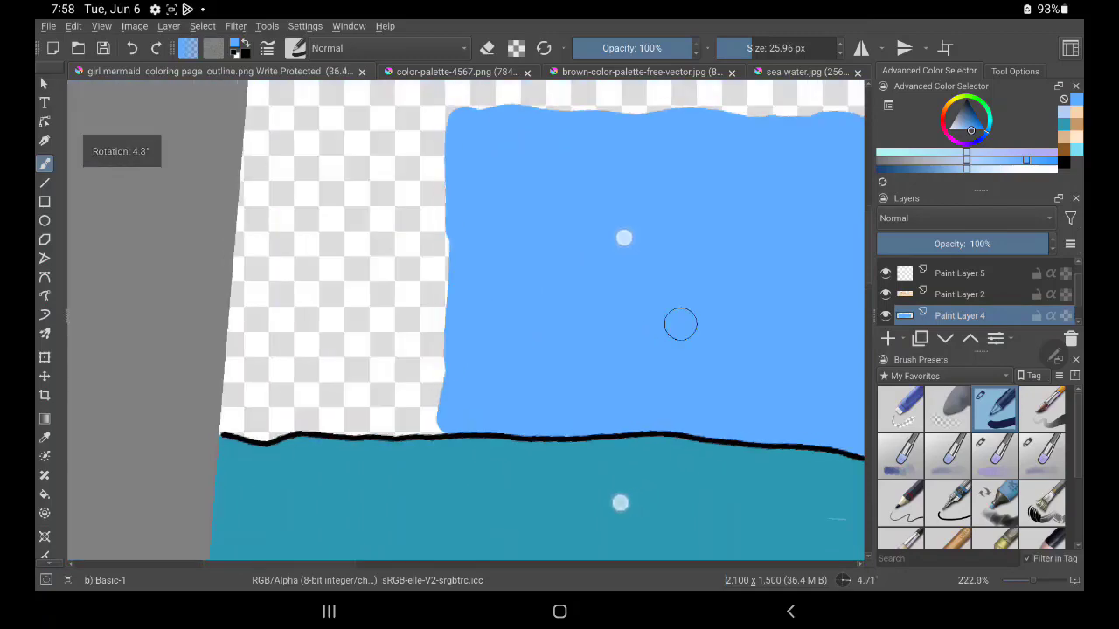
pyautogui.moveTo(235, 317)
pyautogui.mouseDown()
pyautogui.moveTo(273, 353)
pyautogui.moveTo(225, 387)
pyautogui.mouseUp()
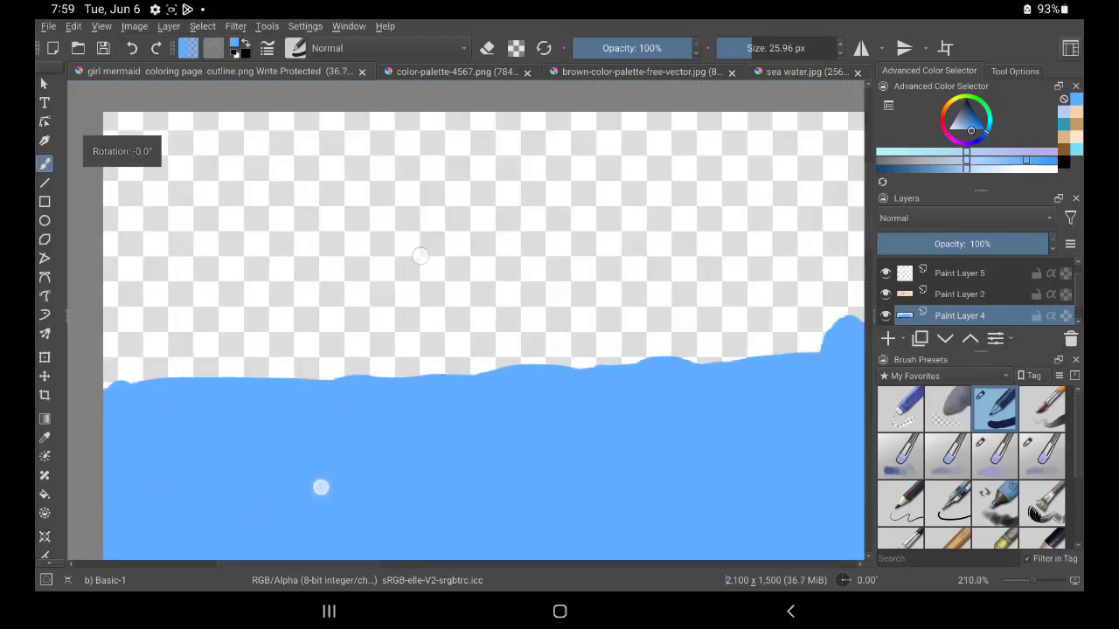
pyautogui.moveTo(315, 113)
pyautogui.mouseDown()
pyautogui.moveTo(250, 380)
pyautogui.moveTo(513, 374)
pyautogui.moveTo(844, 325)
pyautogui.moveTo(524, 185)
pyautogui.mouseUp()
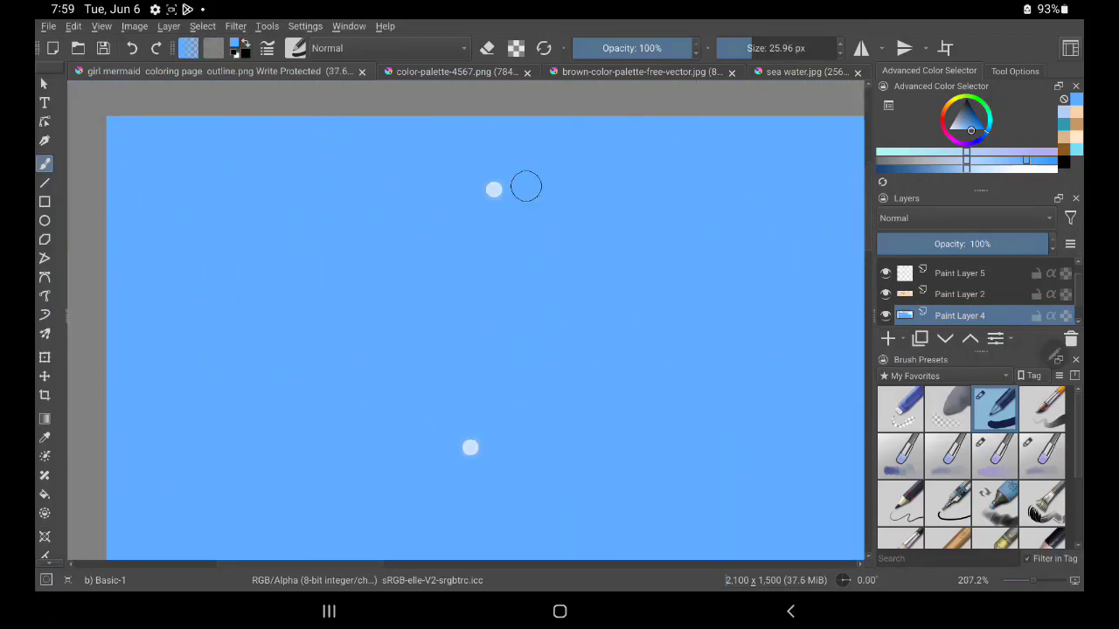
# Step: Cover the last transparent spots at the top, bottom and right of the sky
pyautogui.scroll(-2, 498, 315)
pyautogui.moveTo(245, 153)
pyautogui.mouseDown()
pyautogui.moveTo(384, 184)
pyautogui.moveTo(412, 300)
pyautogui.moveTo(568, 324)
pyautogui.moveTo(545, 236)
pyautogui.mouseUp()
pyautogui.moveTo(526, 176); pyautogui.dragTo(224, 136)
pyautogui.moveTo(350, 288)
pyautogui.mouseDown()
pyautogui.moveTo(307, 198)
pyautogui.moveTo(592, 239)
pyautogui.moveTo(611, 416)
pyautogui.mouseUp()
pyautogui.scroll(3, 611, 416)
pyautogui.moveTo(295, 463)
pyautogui.mouseDown()
pyautogui.moveTo(350, 472)
pyautogui.moveTo(499, 457)
pyautogui.mouseUp()
pyautogui.moveTo(523, 264)
pyautogui.mouseDown()
pyautogui.moveTo(568, 463)
pyautogui.moveTo(638, 437)
pyautogui.moveTo(543, 483)
pyautogui.mouseUp()
pyautogui.moveTo(645, 509)
pyautogui.mouseDown()
pyautogui.moveTo(567, 165)
pyautogui.moveTo(654, 167)
pyautogui.moveTo(677, 370)
pyautogui.moveTo(603, 466)
pyautogui.moveTo(394, 450)
pyautogui.mouseUp()
pyautogui.scroll(5, 412, 437)
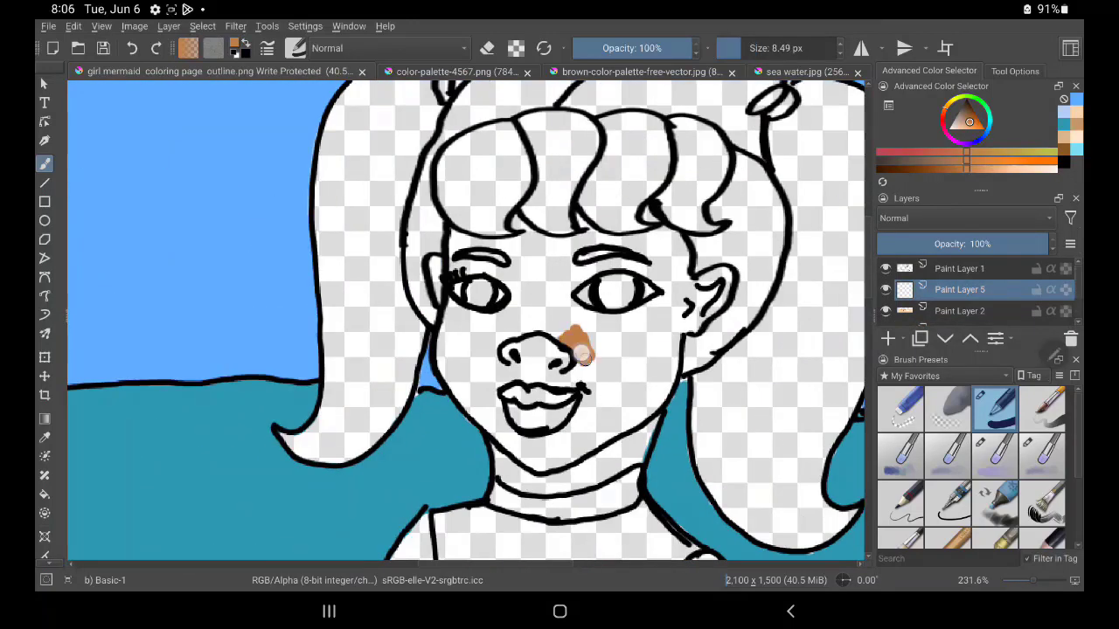
# Step: Brush brown skin tone over the face, cheek, forehead, ear and right temple
pyautogui.moveTo(582, 355)
pyautogui.mouseDown()
pyautogui.moveTo(577, 411)
pyautogui.moveTo(673, 297)
pyautogui.moveTo(612, 419)
pyautogui.moveTo(527, 455)
pyautogui.mouseUp()
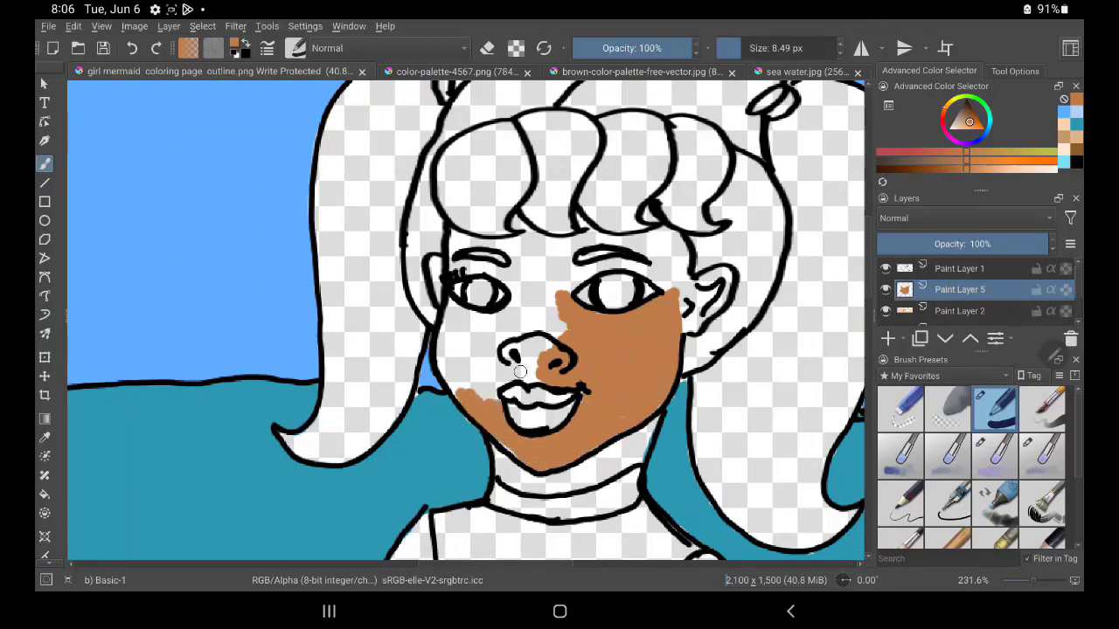
pyautogui.moveTo(520, 371)
pyautogui.mouseDown()
pyautogui.moveTo(454, 367)
pyautogui.moveTo(516, 385)
pyautogui.moveTo(524, 266)
pyautogui.mouseUp()
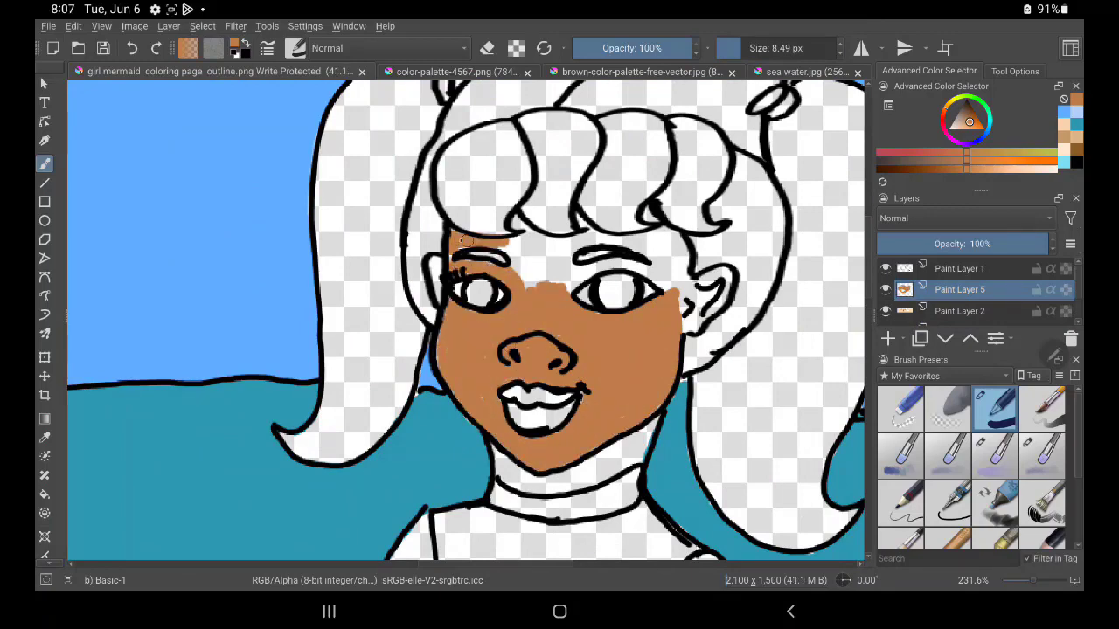
pyautogui.moveTo(518, 223); pyautogui.dragTo(435, 288)
pyautogui.moveTo(724, 272); pyautogui.dragTo(701, 323)
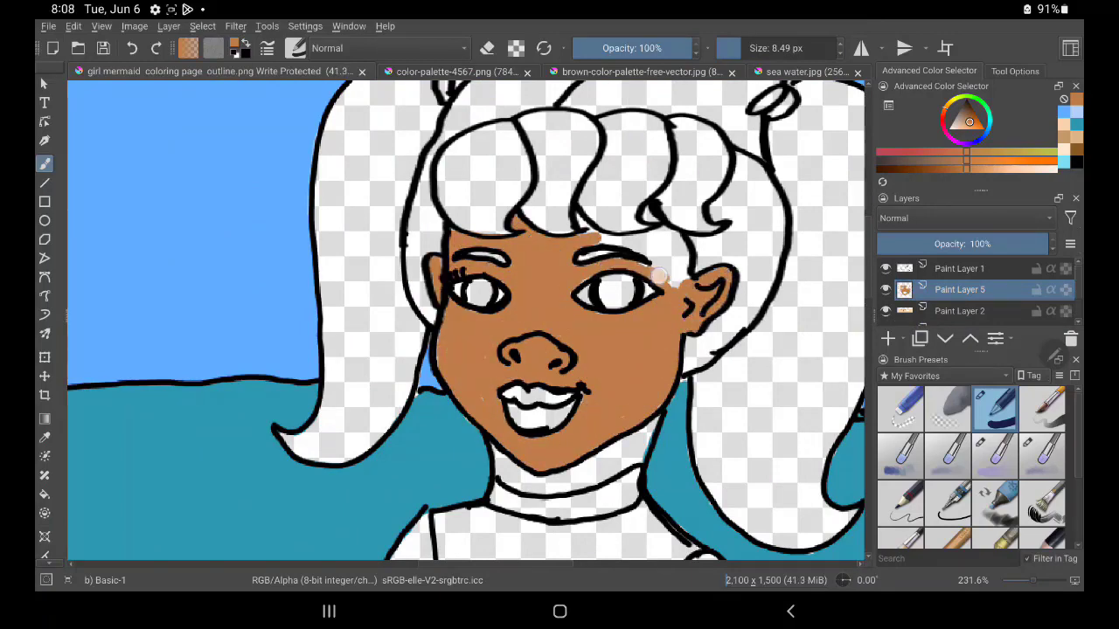
pyautogui.moveTo(659, 276); pyautogui.dragTo(674, 234)
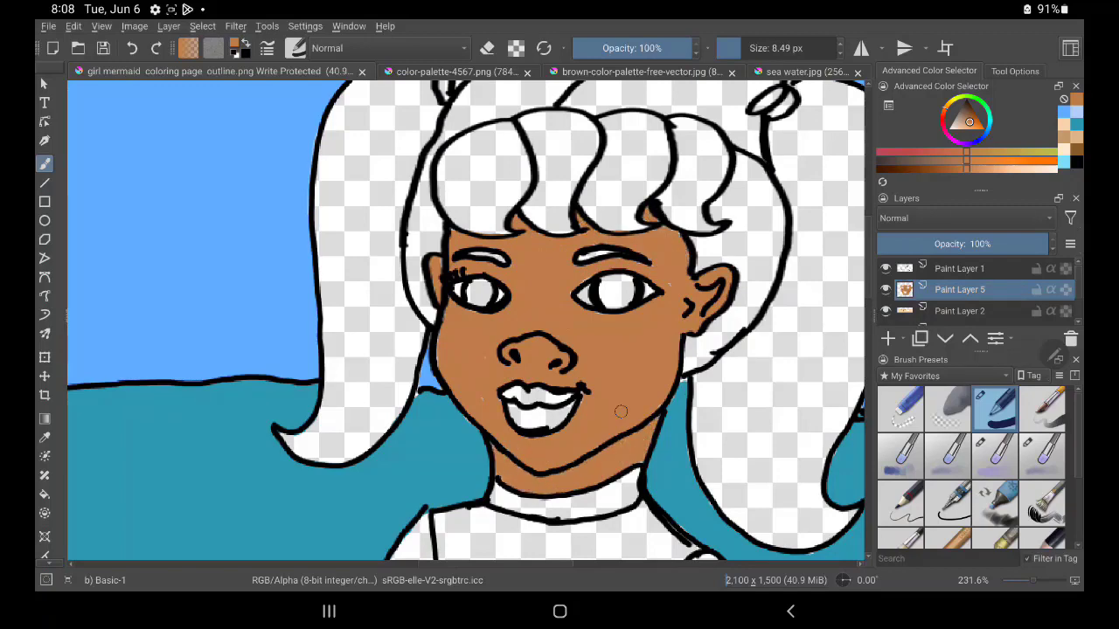
# Step: Resample the skin colour and paint the hand holding the castle and the upper arm
pyautogui.keyDown('ctrl'); pyautogui.click(638, 433); pyautogui.keyUp('ctrl')
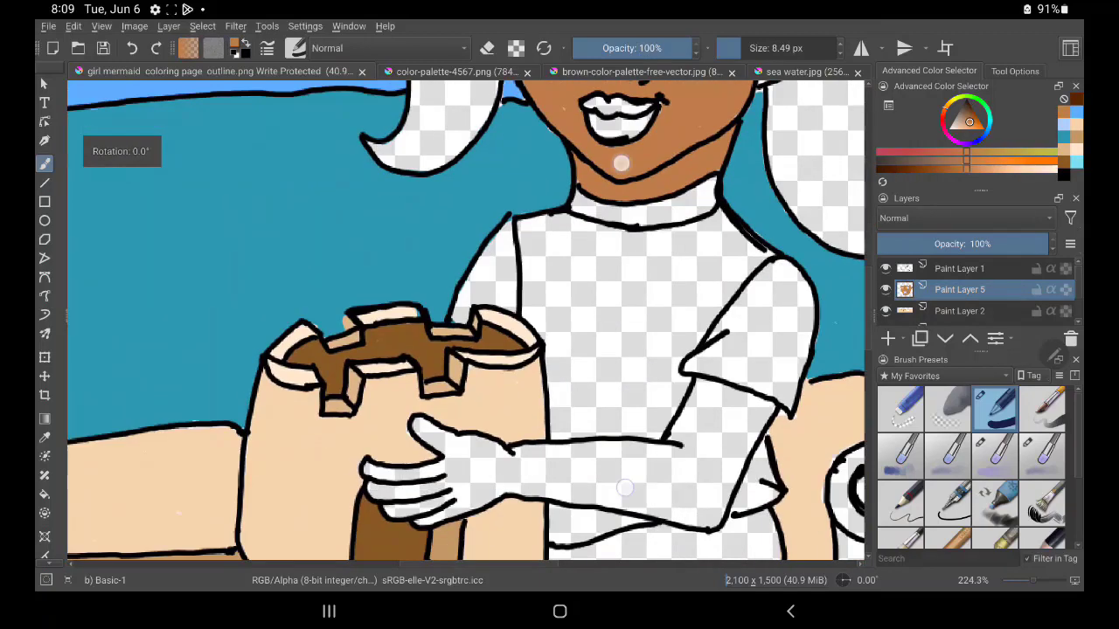
pyautogui.moveTo(455, 327)
pyautogui.mouseDown()
pyautogui.moveTo(498, 354)
pyautogui.moveTo(406, 394)
pyautogui.moveTo(521, 359)
pyautogui.moveTo(755, 418)
pyautogui.mouseUp()
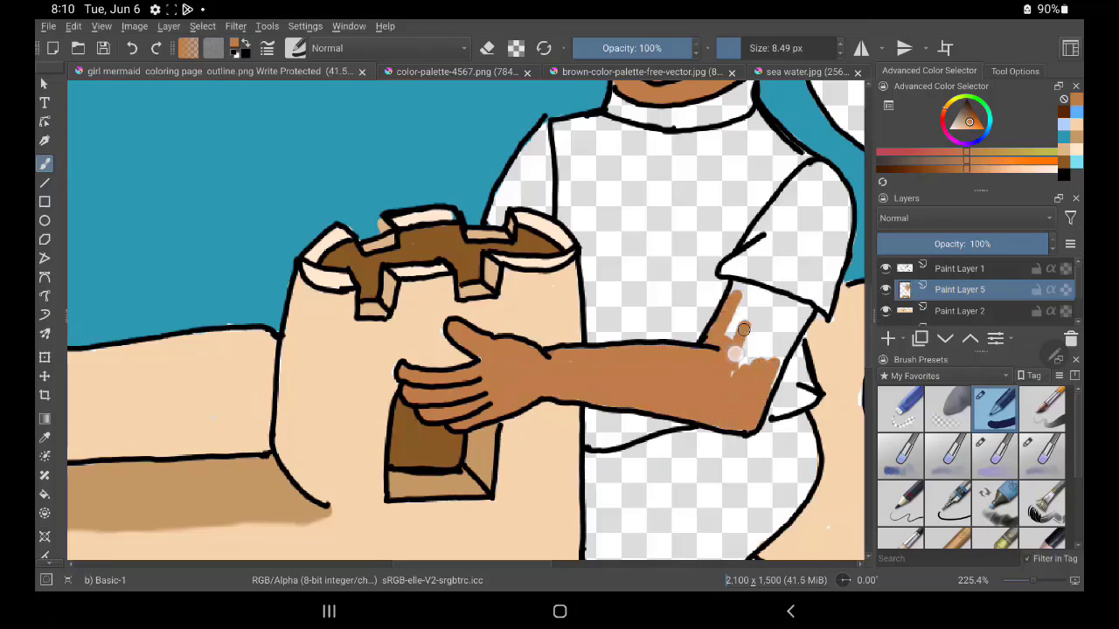
pyautogui.moveTo(742, 329); pyautogui.dragTo(757, 312)
pyautogui.click(1075, 127)
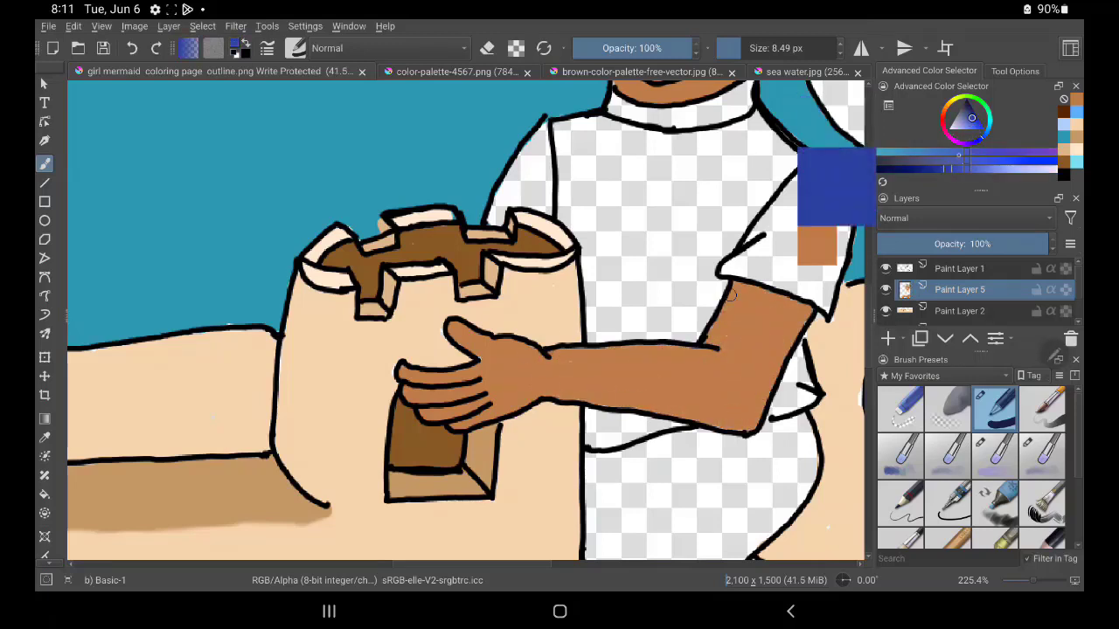
# Step: Add a new layer below the skin layer and paint the T-shirt, sleeve and collar blue
pyautogui.click(888, 338)
pyautogui.click(945, 338)
pyautogui.moveTo(775, 178)
pyautogui.mouseDown()
pyautogui.moveTo(760, 263)
pyautogui.moveTo(812, 175)
pyautogui.moveTo(817, 300)
pyautogui.mouseUp()
pyautogui.moveTo(590, 441); pyautogui.dragTo(643, 420)
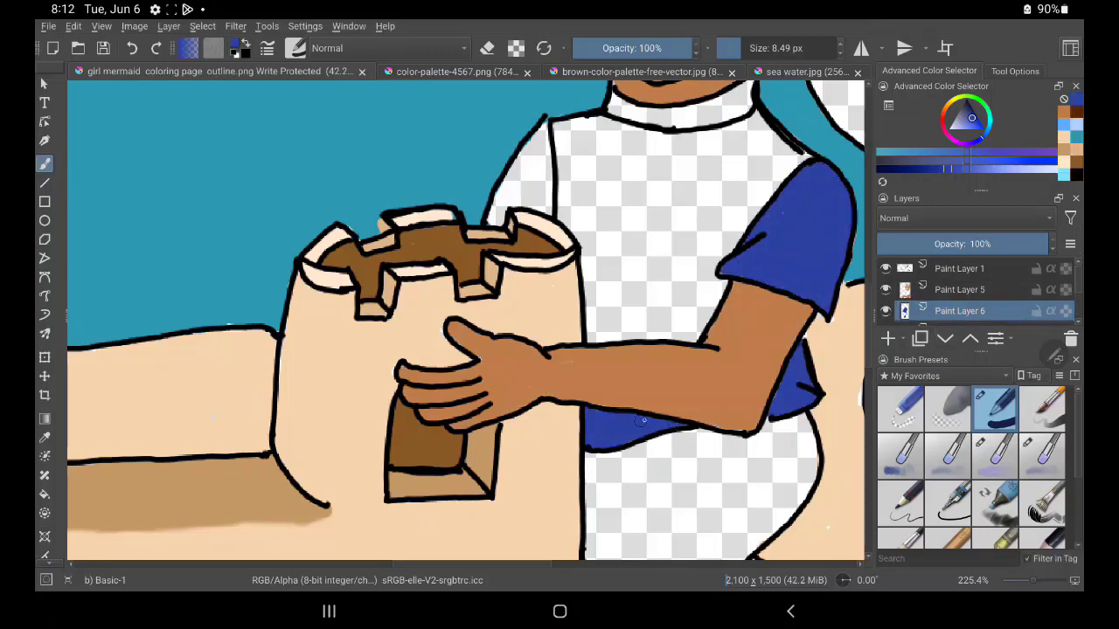
pyautogui.moveTo(498, 218)
pyautogui.mouseDown()
pyautogui.moveTo(568, 131)
pyautogui.moveTo(751, 253)
pyautogui.moveTo(577, 157)
pyautogui.moveTo(593, 333)
pyautogui.moveTo(699, 201)
pyautogui.moveTo(612, 289)
pyautogui.moveTo(682, 315)
pyautogui.mouseUp()
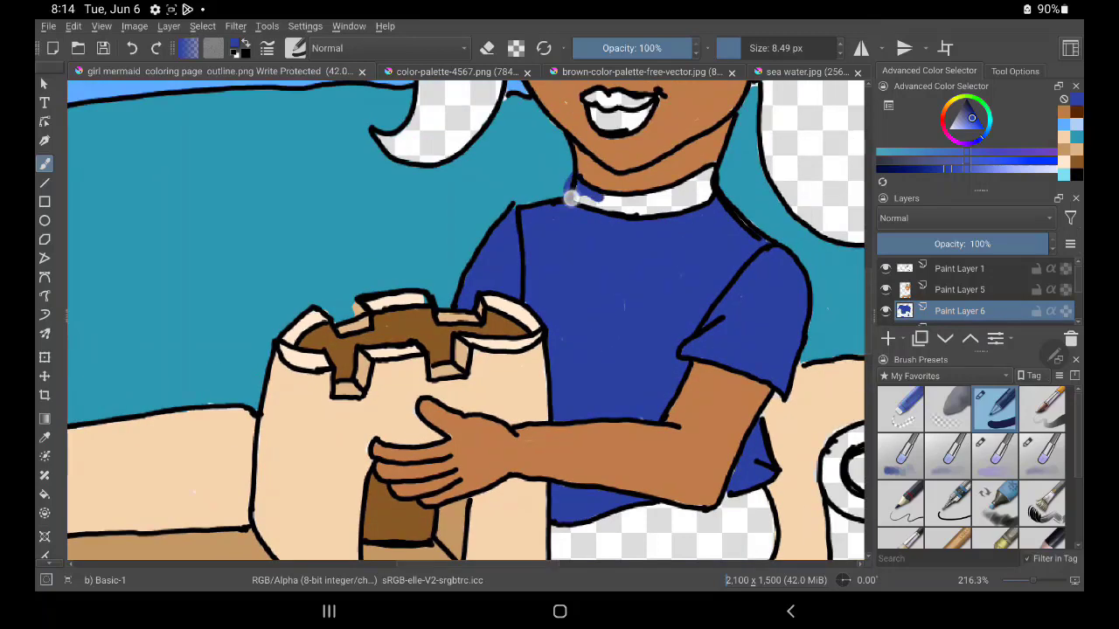
pyautogui.moveTo(568, 184)
pyautogui.mouseDown()
pyautogui.moveTo(648, 202)
pyautogui.moveTo(607, 188)
pyautogui.moveTo(668, 172)
pyautogui.mouseUp()
# Step: On the line-art layer, redraw the collar line using black and the sampled collar blue
pyautogui.click(959, 271)
pyautogui.press('d')
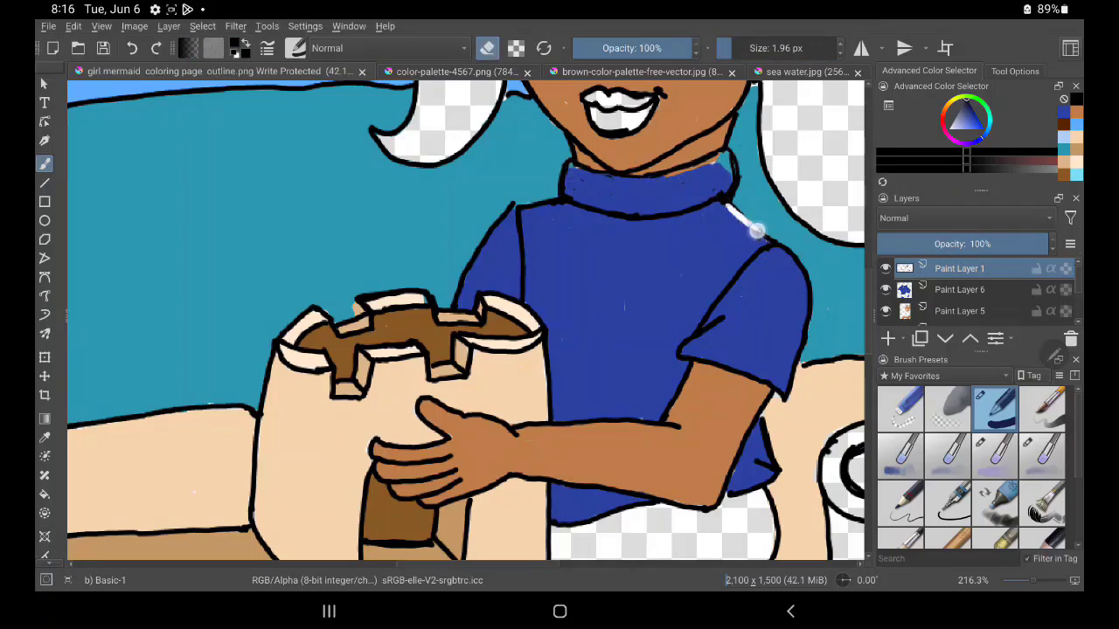
pyautogui.keyDown('ctrl'); pyautogui.click(738, 194); pyautogui.keyUp('ctrl')
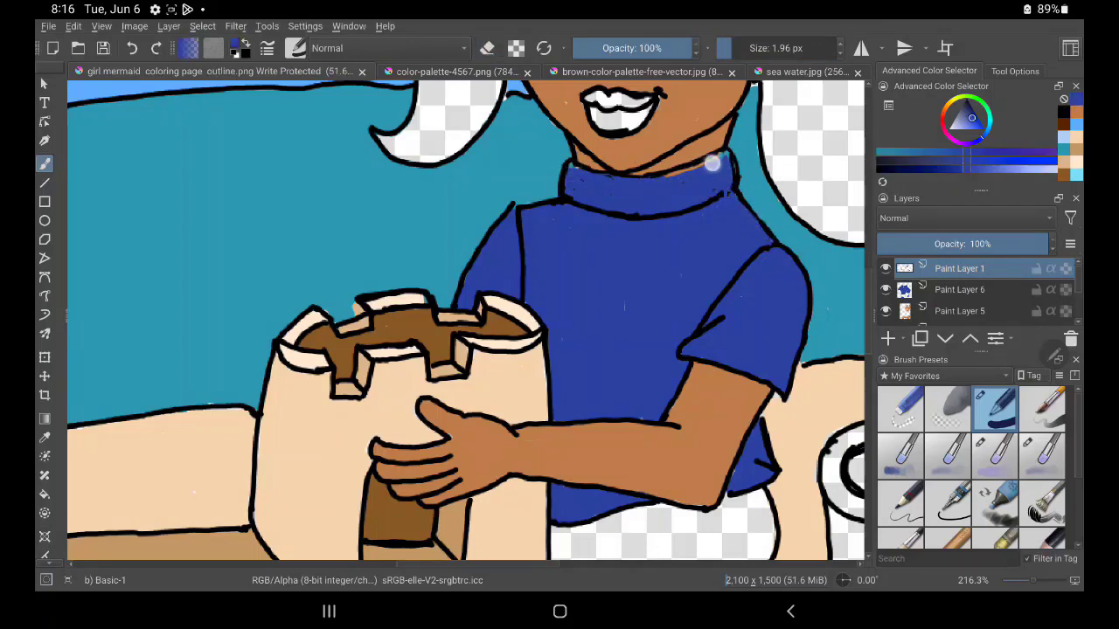
pyautogui.press('d')
pyautogui.press('e')
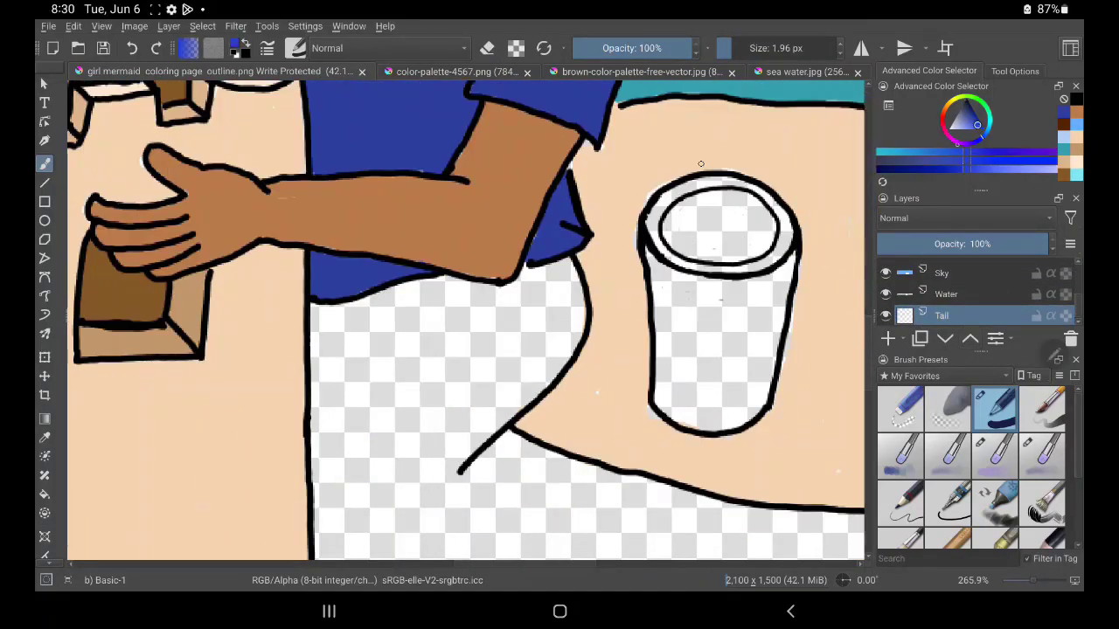
# Step: Paint the tail below the arm and its fin tip solid blue, closing every gap
pyautogui.moveTo(393, 367)
pyautogui.mouseDown()
pyautogui.moveTo(455, 437)
pyautogui.moveTo(559, 289)
pyautogui.moveTo(350, 323)
pyautogui.moveTo(411, 490)
pyautogui.moveTo(724, 512)
pyautogui.moveTo(712, 524)
pyautogui.mouseUp()
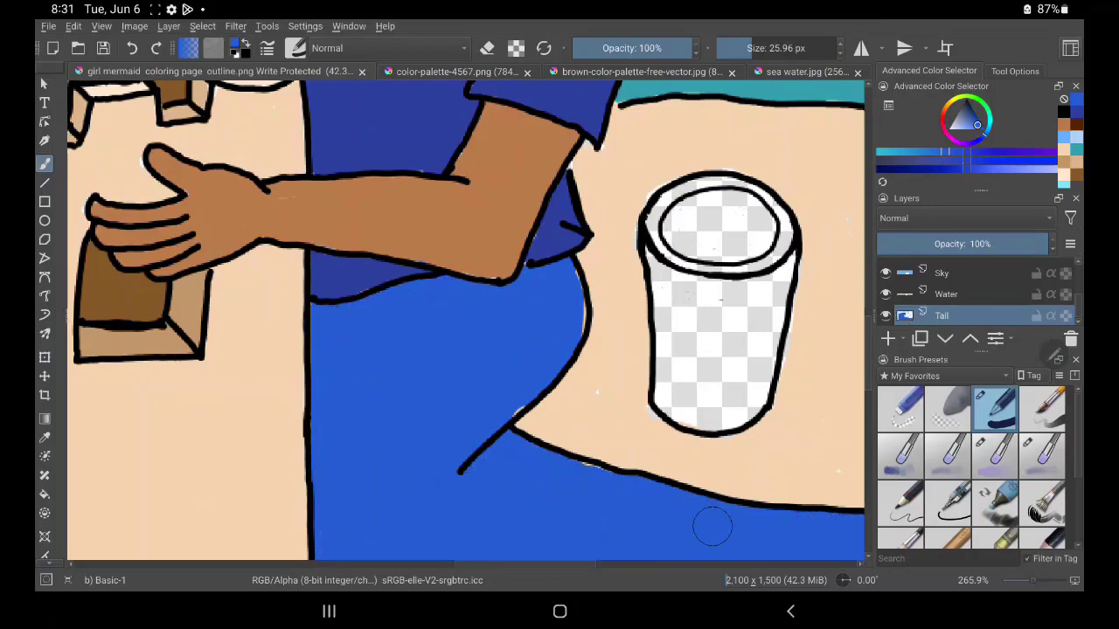
pyautogui.moveTo(510, 254)
pyautogui.mouseDown()
pyautogui.moveTo(612, 393)
pyautogui.moveTo(787, 367)
pyautogui.moveTo(762, 190)
pyautogui.mouseUp()
pyautogui.moveTo(556, 288)
pyautogui.mouseDown()
pyautogui.moveTo(662, 365)
pyautogui.moveTo(664, 525)
pyautogui.mouseUp()
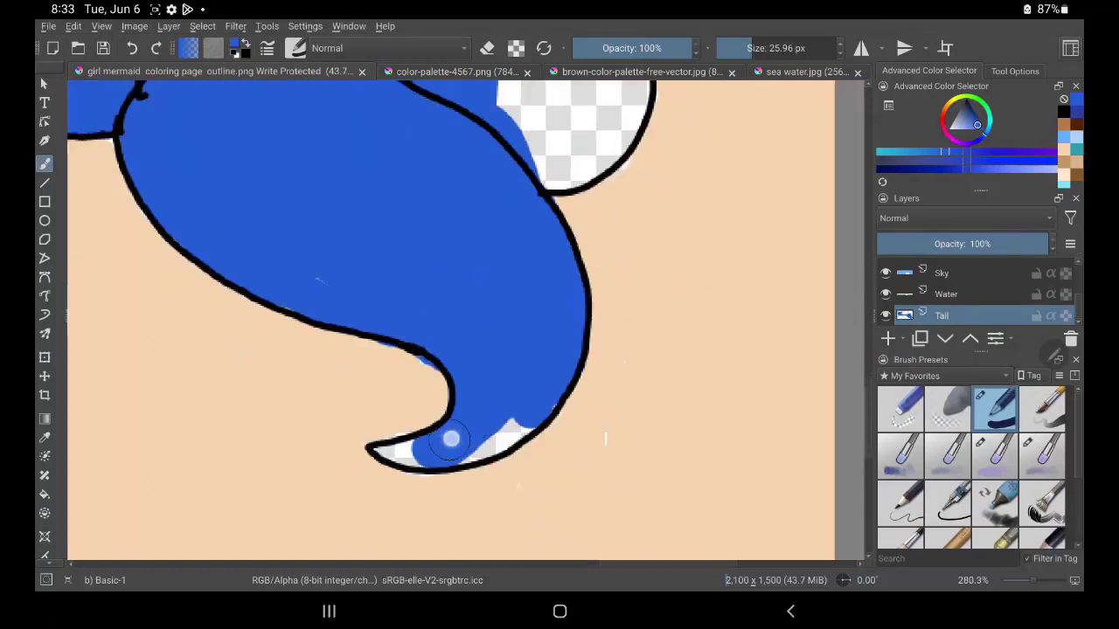
pyautogui.moveTo(452, 439); pyautogui.dragTo(424, 450)
pyautogui.moveTo(410, 293); pyautogui.dragTo(220, 387)
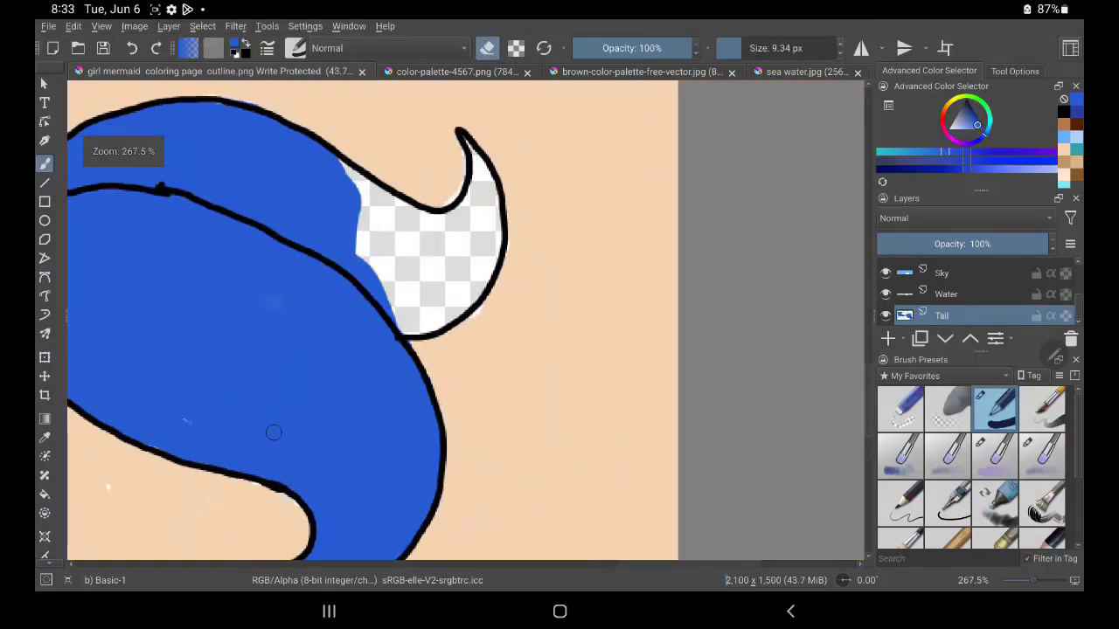
pyautogui.moveTo(367, 175)
pyautogui.mouseDown()
pyautogui.moveTo(419, 280)
pyautogui.moveTo(472, 323)
pyautogui.mouseUp()
pyautogui.moveTo(463, 219); pyautogui.dragTo(493, 262)
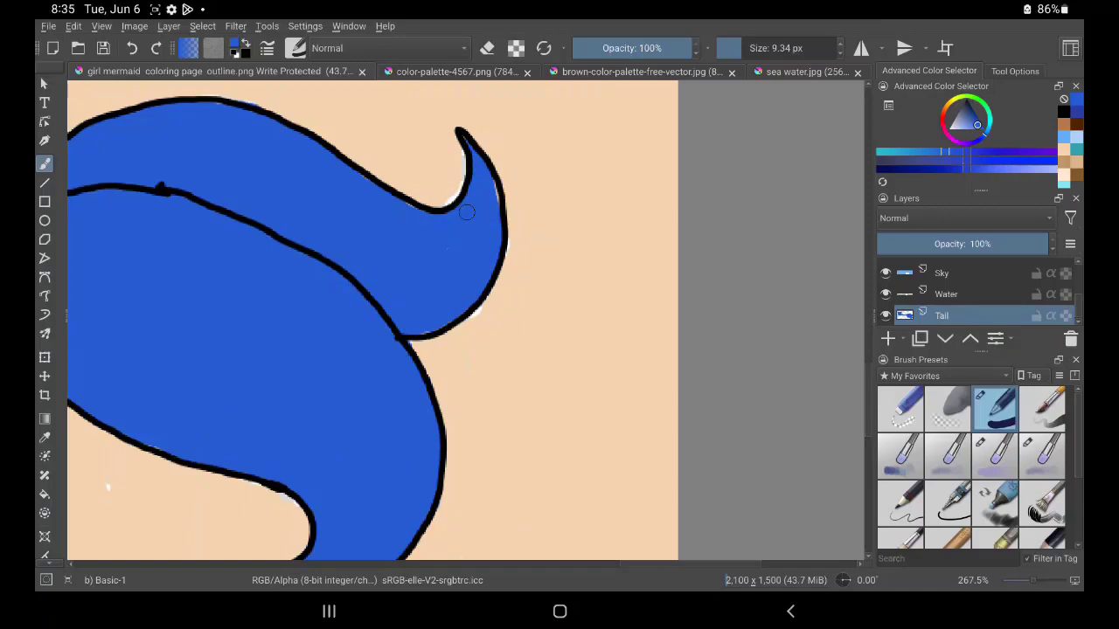
pyautogui.scroll(2, 962, 294)
pyautogui.click(966, 300)
pyautogui.press('e')
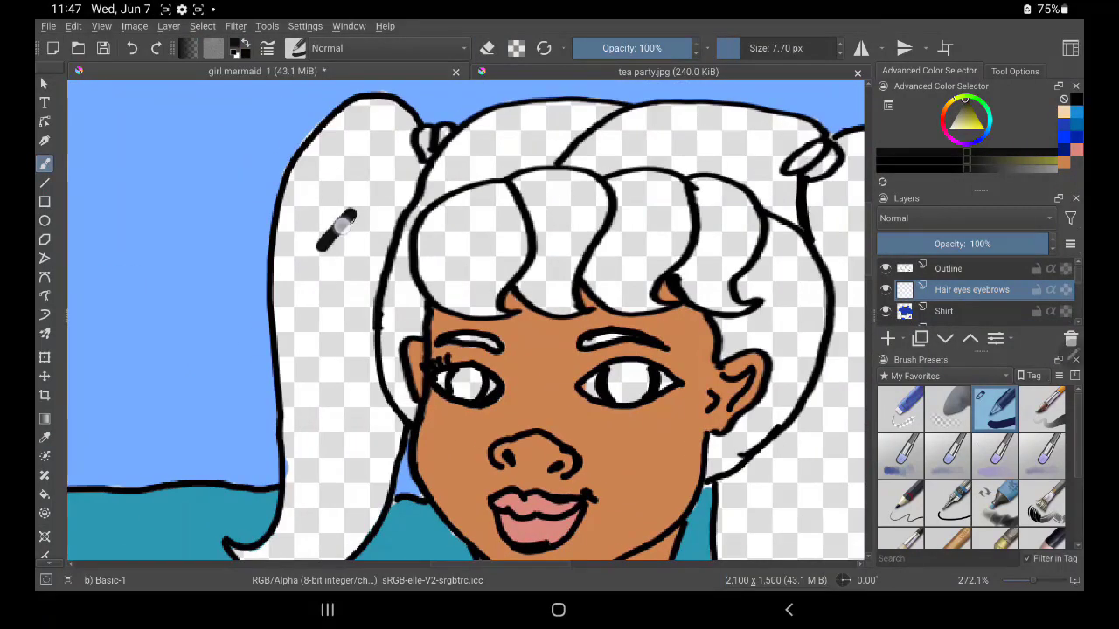
# Step: Paint the ponytail and the hair above the bangs solid black
pyautogui.moveTo(344, 223); pyautogui.dragTo(350, 289)
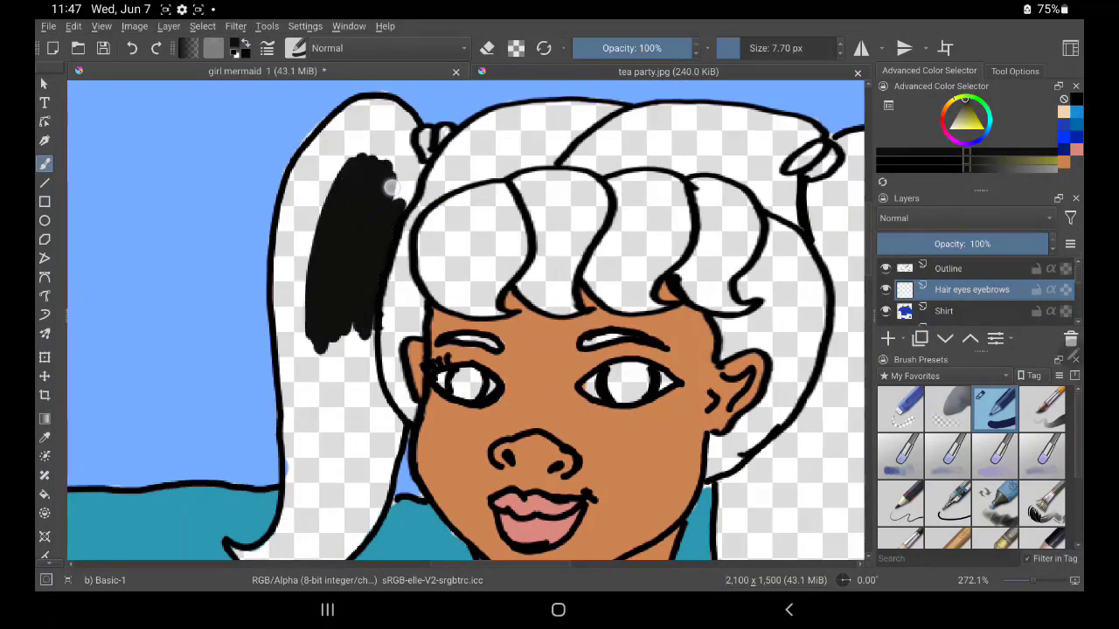
pyautogui.scroll(2, 393, 262)
pyautogui.moveTo(419, 132); pyautogui.dragTo(315, 394)
pyautogui.moveTo(350, 349); pyautogui.dragTo(313, 494)
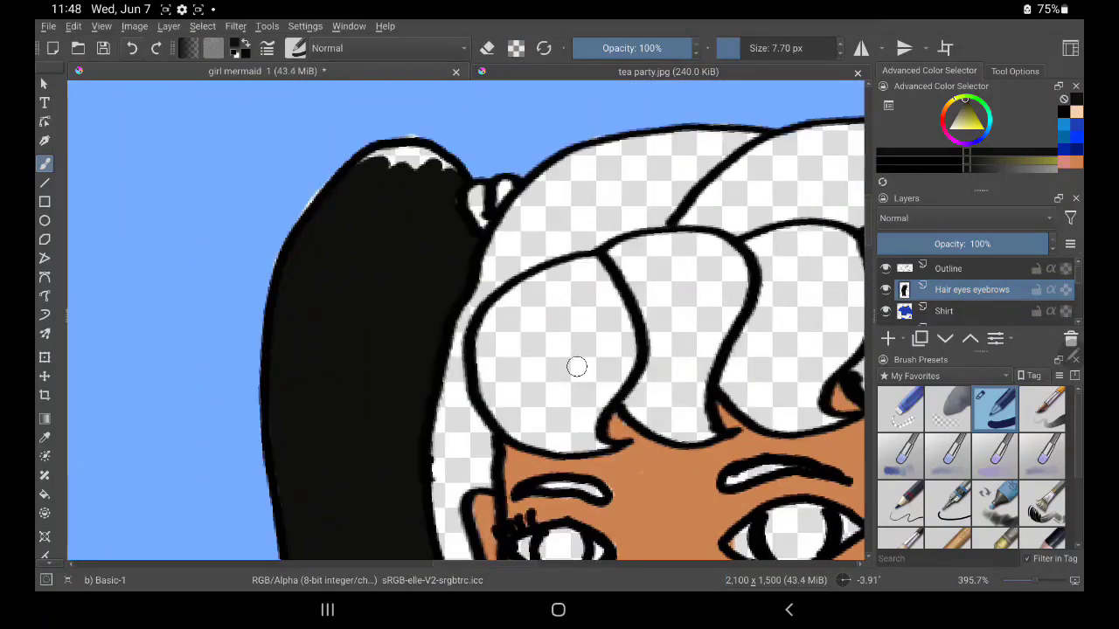
pyautogui.moveTo(489, 236); pyautogui.dragTo(437, 489)
pyautogui.moveTo(455, 542); pyautogui.dragTo(595, 236)
pyautogui.moveTo(507, 262)
pyautogui.mouseDown()
pyautogui.moveTo(578, 196)
pyautogui.moveTo(524, 437)
pyautogui.moveTo(743, 245)
pyautogui.mouseUp()
pyautogui.moveTo(681, 219); pyautogui.dragTo(682, 437)
pyautogui.moveTo(752, 149); pyautogui.dragTo(664, 420)
# Step: Blacken the remaining white hair in the middle, top right and right side
pyautogui.scroll(-1, 538, 426)
pyautogui.moveTo(538, 425); pyautogui.dragTo(489, 533)
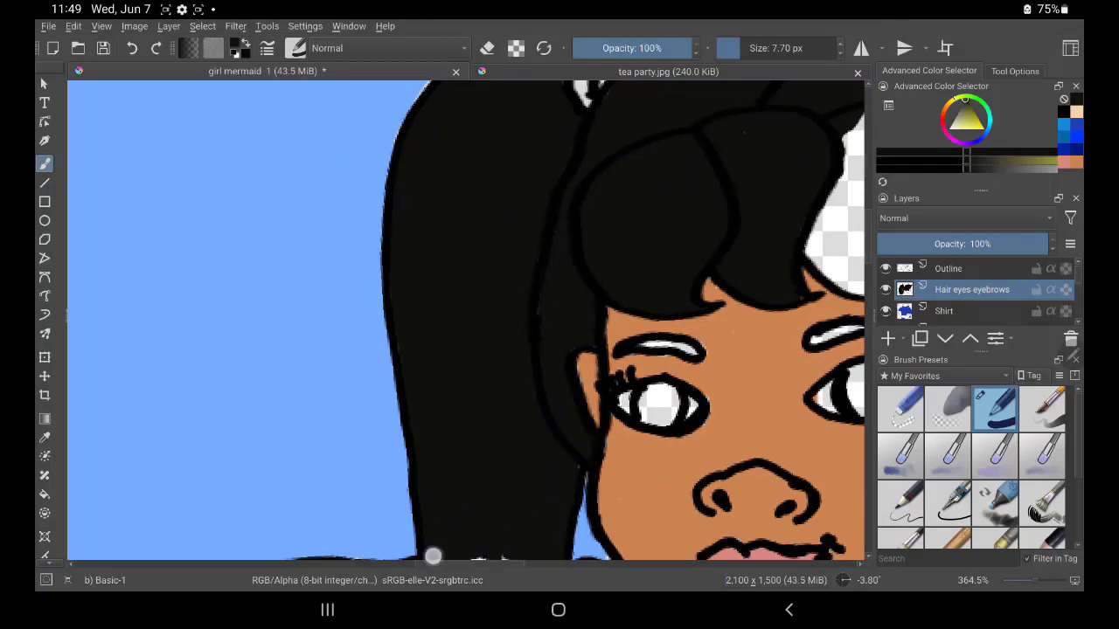
pyautogui.moveTo(524, 393); pyautogui.dragTo(577, 183)
pyautogui.moveTo(582, 342); pyautogui.dragTo(507, 454)
pyautogui.scroll(-1, 549, 323)
pyautogui.moveTo(549, 321); pyautogui.dragTo(298, 405)
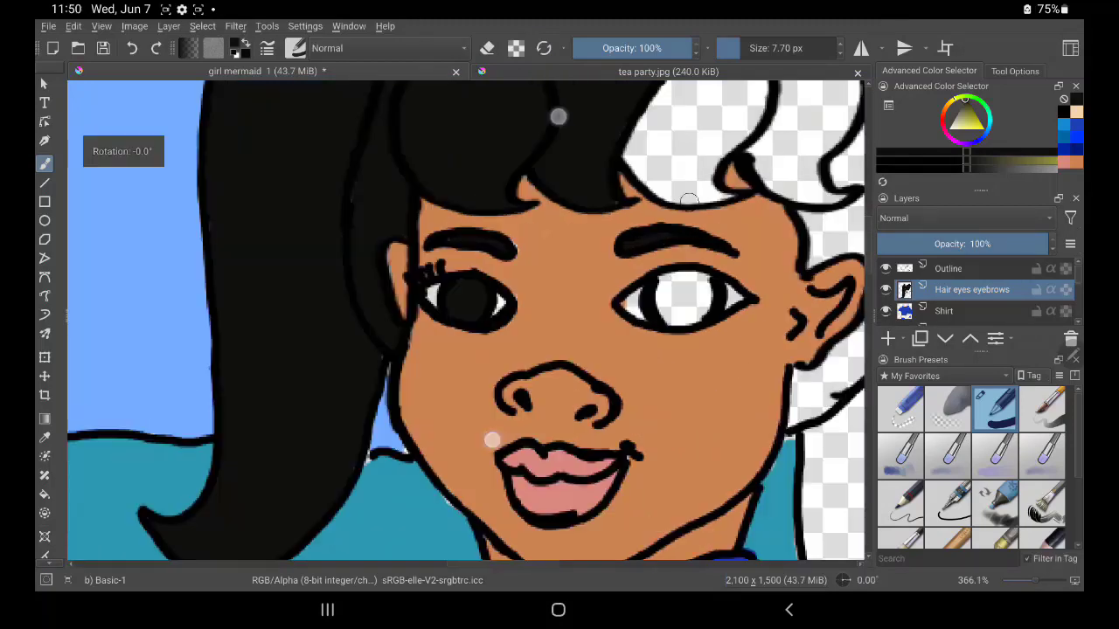
pyautogui.moveTo(682, 114); pyautogui.dragTo(642, 149)
pyautogui.scroll(1, 574, 169)
pyautogui.moveTo(573, 175); pyautogui.dragTo(699, 324)
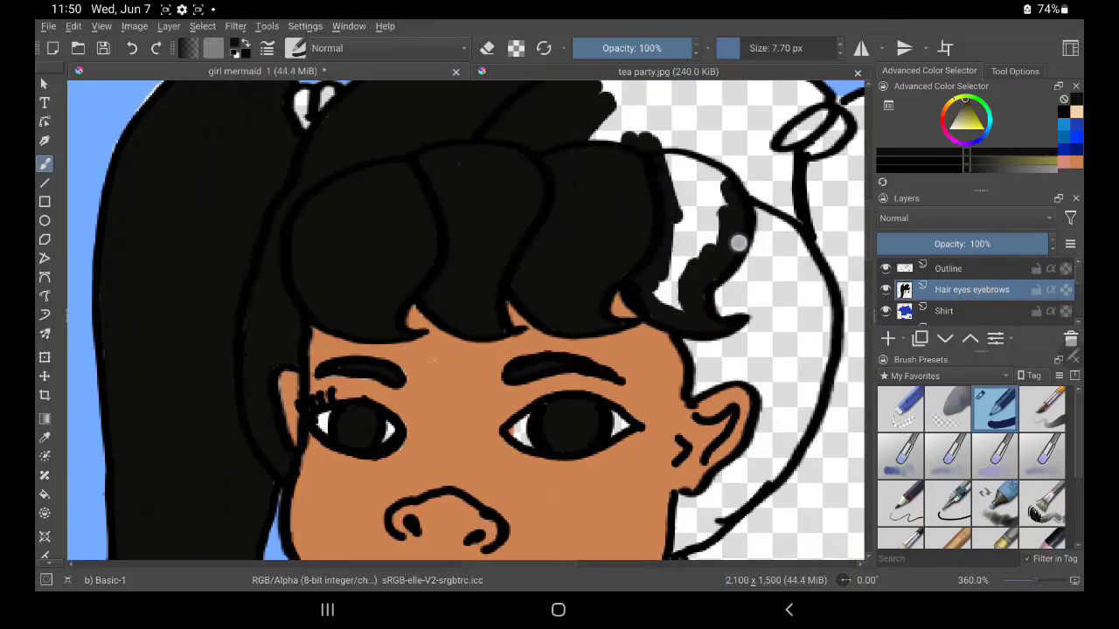
pyautogui.moveTo(674, 149); pyautogui.dragTo(717, 393)
pyautogui.moveTo(769, 218); pyautogui.dragTo(752, 411)
pyautogui.moveTo(804, 218)
pyautogui.mouseDown()
pyautogui.moveTo(762, 421)
pyautogui.moveTo(674, 507)
pyautogui.moveTo(694, 517)
pyautogui.mouseUp()
# Step: Cover the white patches around the hair clip and across the hair with black
pyautogui.scroll(-1, 694, 516)
pyautogui.moveTo(643, 253)
pyautogui.mouseDown()
pyautogui.moveTo(694, 234)
pyautogui.moveTo(665, 350)
pyautogui.mouseUp()
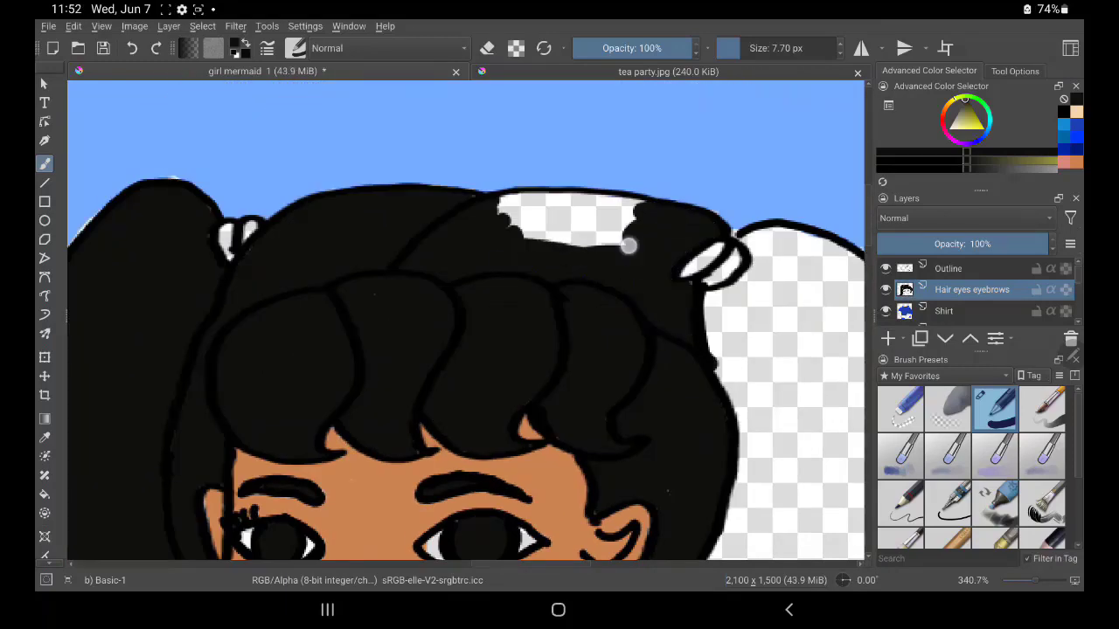
pyautogui.moveTo(647, 201); pyautogui.dragTo(507, 227)
pyautogui.moveTo(769, 298); pyautogui.dragTo(716, 476)
pyautogui.moveTo(787, 232); pyautogui.dragTo(769, 365)
pyautogui.moveTo(830, 279); pyautogui.dragTo(742, 516)
pyautogui.scroll(1, 583, 210)
pyautogui.moveTo(583, 210); pyautogui.dragTo(559, 437)
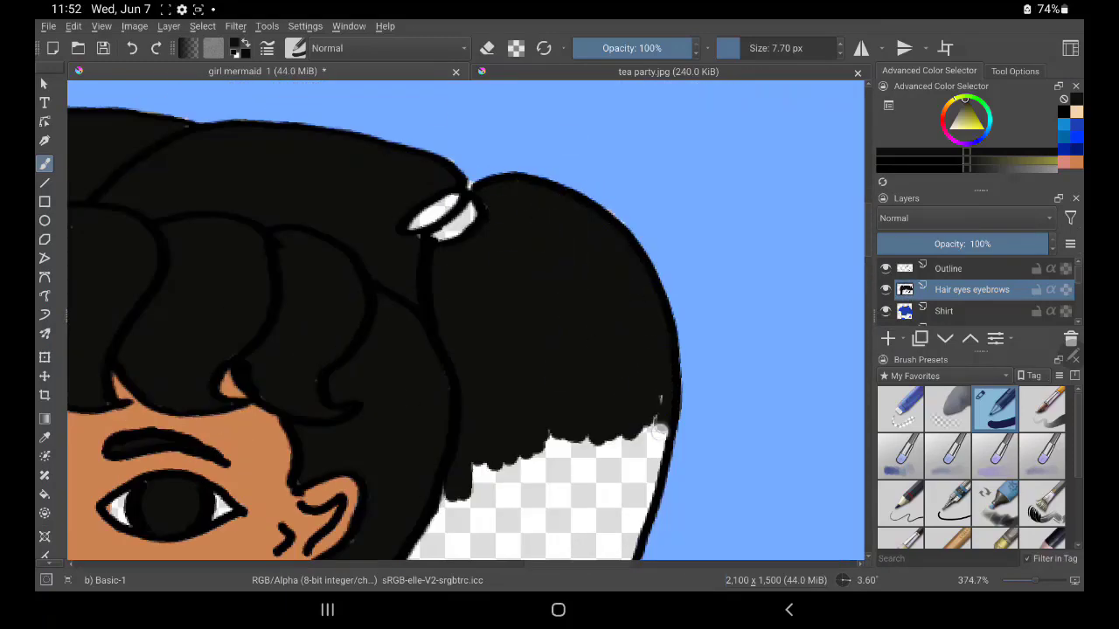
pyautogui.moveTo(664, 402); pyautogui.dragTo(489, 551)
pyautogui.scroll(-1, 524, 393)
pyautogui.moveTo(446, 376); pyautogui.dragTo(376, 551)
pyautogui.moveTo(647, 376); pyautogui.dragTo(592, 491)
# Step: Fill the last gaps at the bottom of the hair with black
pyautogui.scroll(-2, 592, 491)
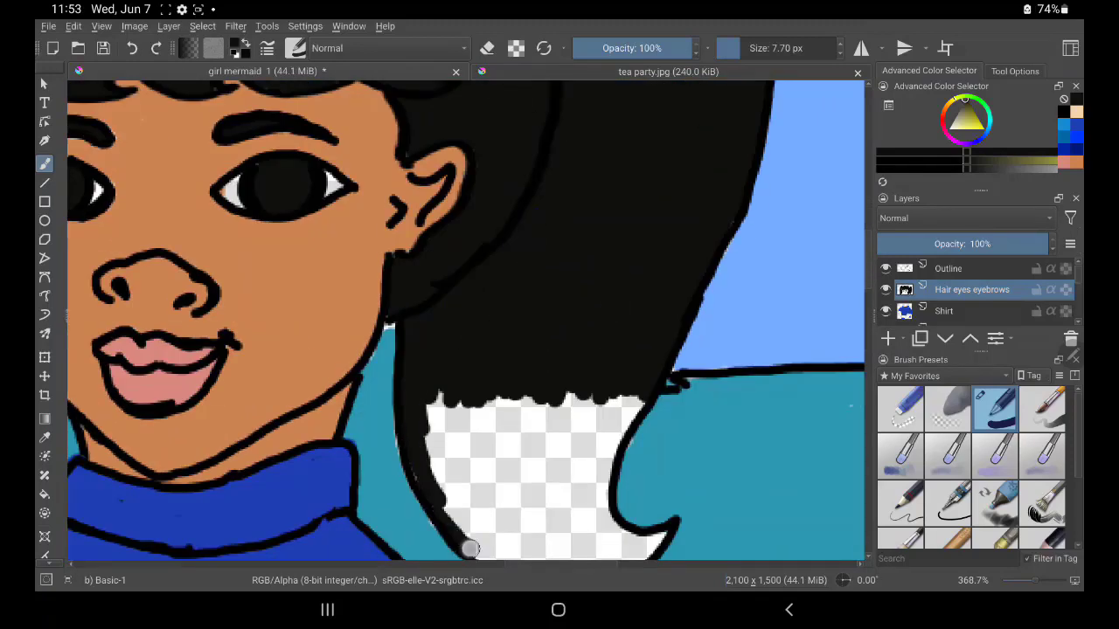
pyautogui.moveTo(428, 393); pyautogui.dragTo(611, 559)
pyautogui.scroll(-2, 524, 393)
pyautogui.moveTo(516, 455)
pyautogui.mouseDown()
pyautogui.moveTo(669, 404)
pyautogui.moveTo(594, 454)
pyautogui.mouseUp()
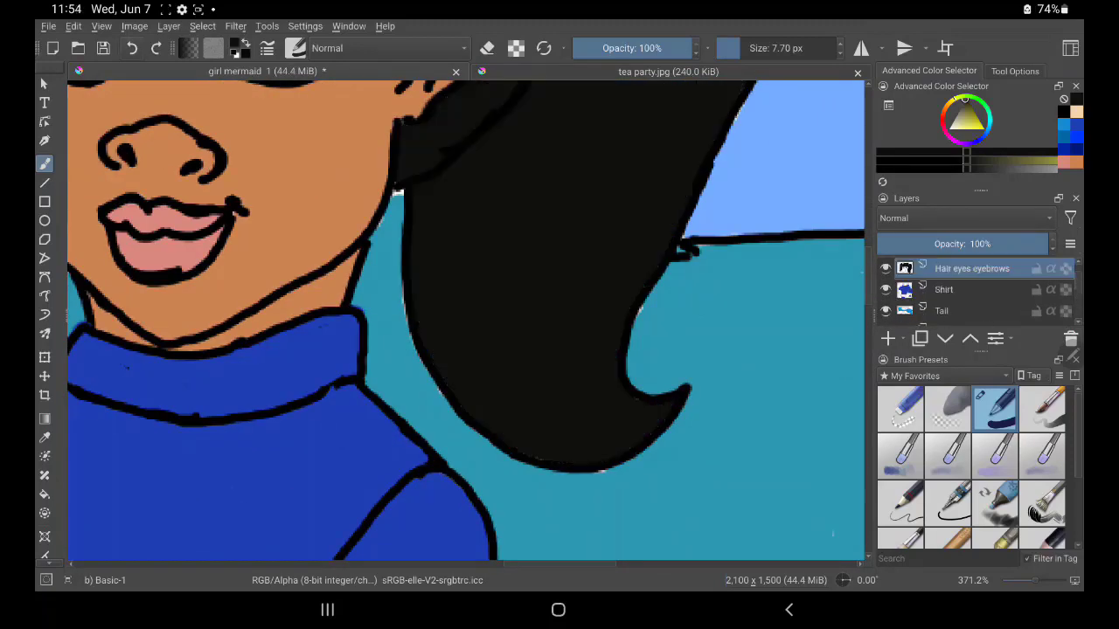
pyautogui.scroll(-2, 971, 289)
# Step: Switch between the Sky and Water layers, picking sky blue and teal from the canvas
pyautogui.click(942, 290)
pyautogui.keyDown('ctrl'); pyautogui.click(692, 236); pyautogui.keyUp('ctrl')
pyautogui.scroll(-1, 970, 289)
pyautogui.click(946, 315)
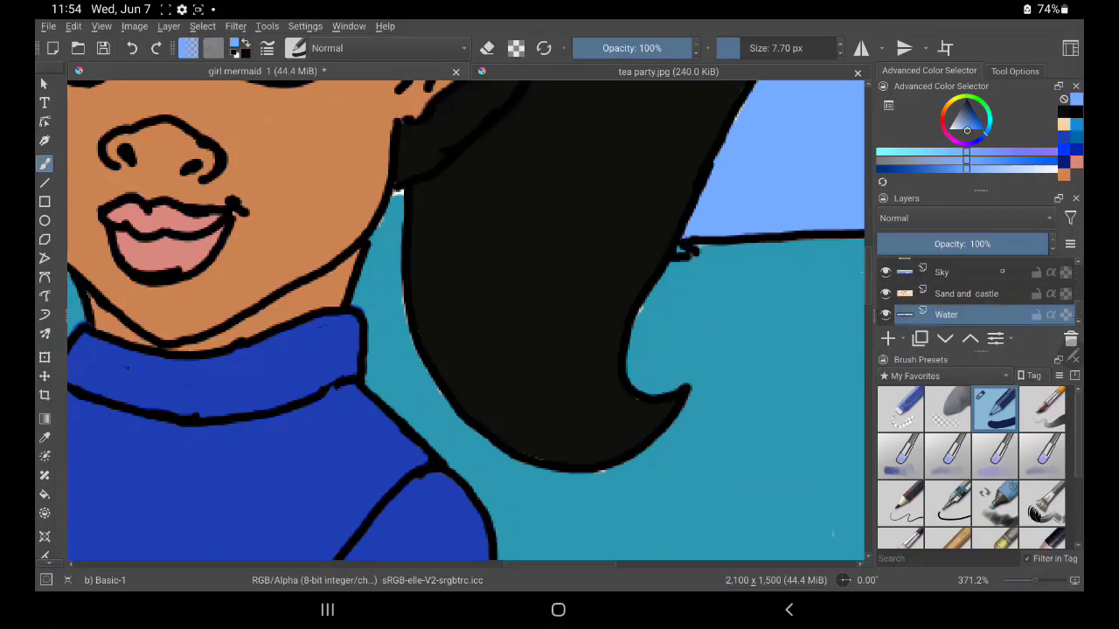
pyautogui.keyDown('ctrl'); pyautogui.click(713, 250); pyautogui.keyUp('ctrl')
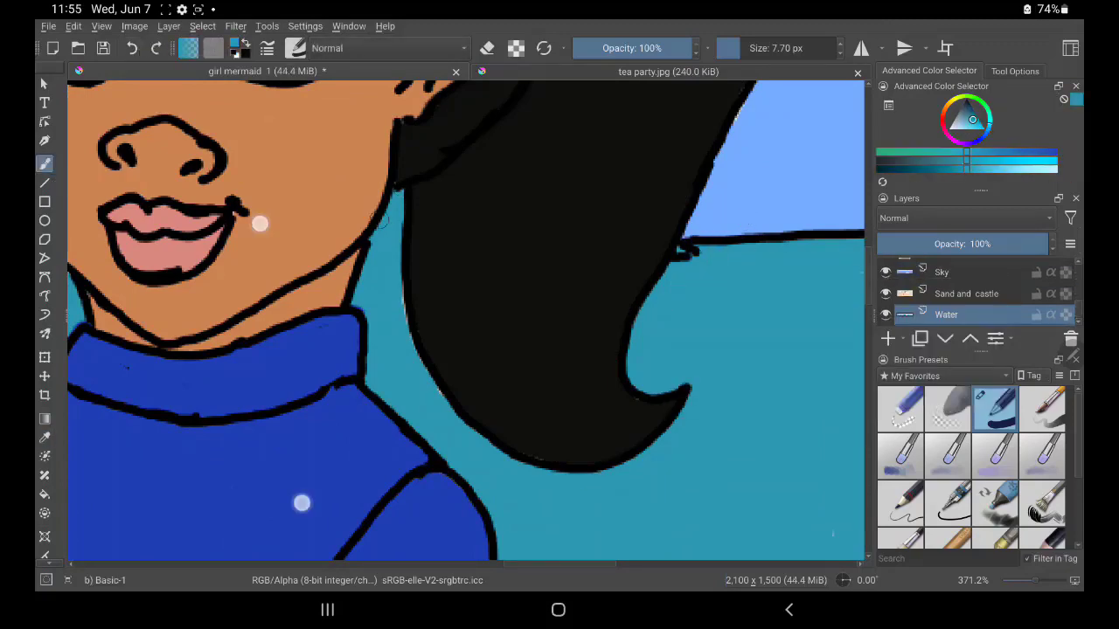
pyautogui.scroll(10, 280, 363)
pyautogui.click(941, 272)
pyautogui.keyDown('ctrl'); pyautogui.click(304, 232); pyautogui.keyUp('ctrl')
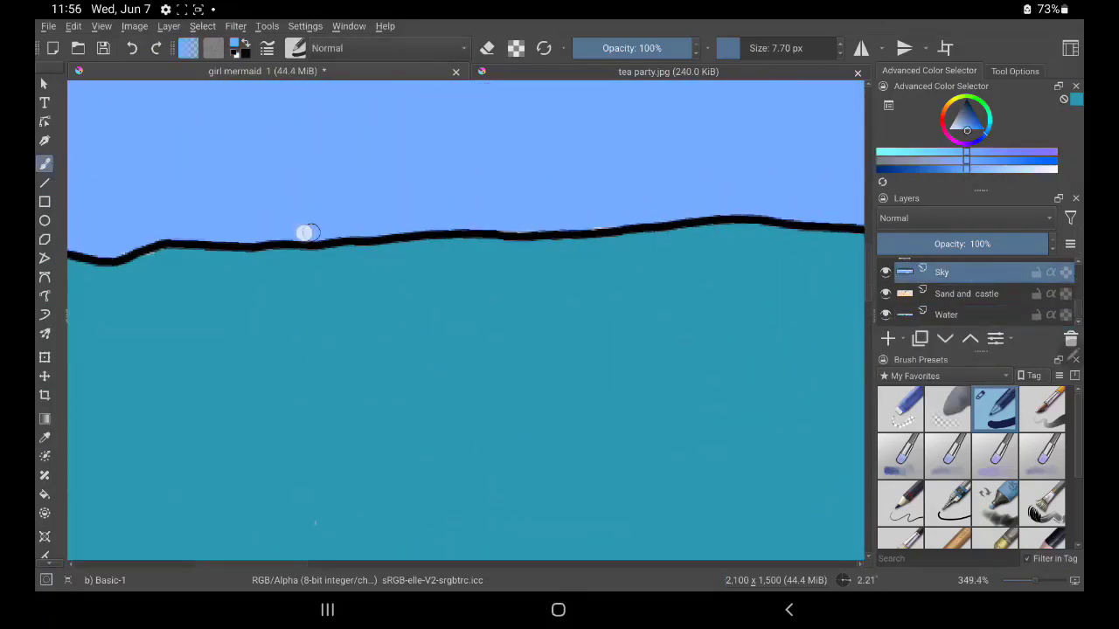
pyautogui.click(945, 315)
# Step: Select the Cup layer, pick red, and paint the cup's rim and body
pyautogui.keyDown('ctrl'); pyautogui.click(446, 346); pyautogui.keyUp('ctrl')
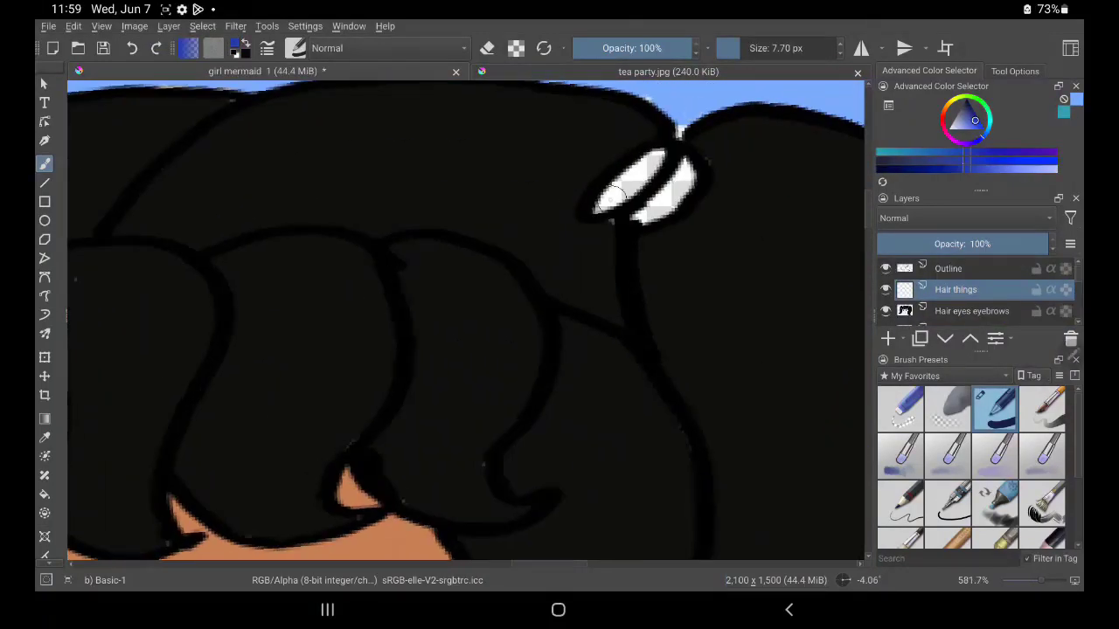
pyautogui.scroll(-5, 540, 362)
pyautogui.click(971, 310)
pyautogui.keyDown('ctrl'); pyautogui.click(516, 156); pyautogui.keyUp('ctrl')
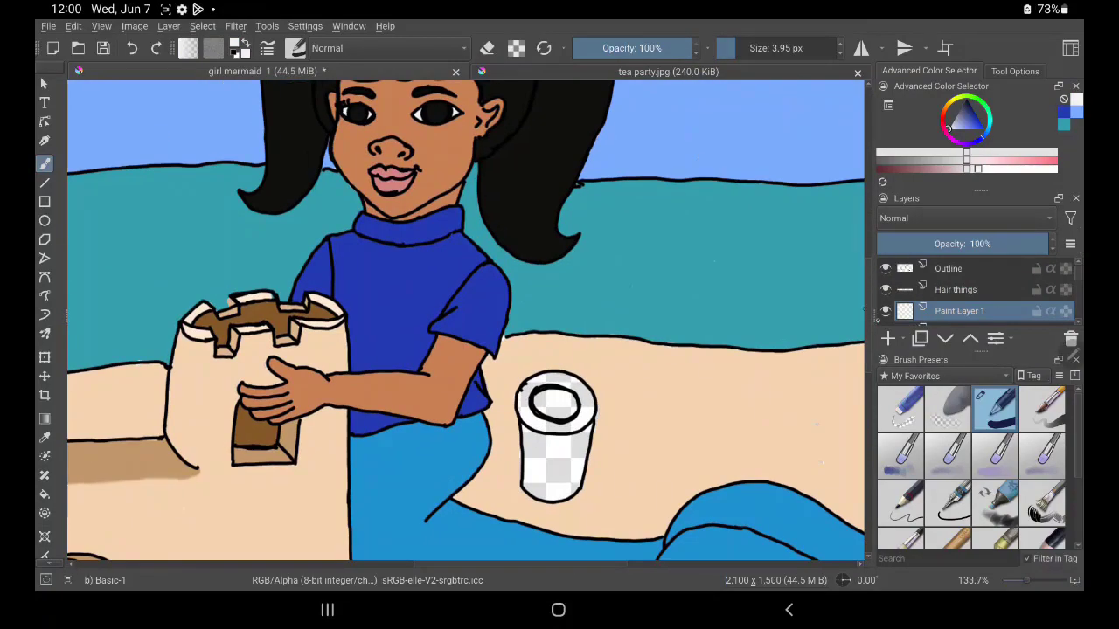
pyautogui.scroll(5, 556, 420)
pyautogui.moveTo(494, 402); pyautogui.dragTo(551, 442)
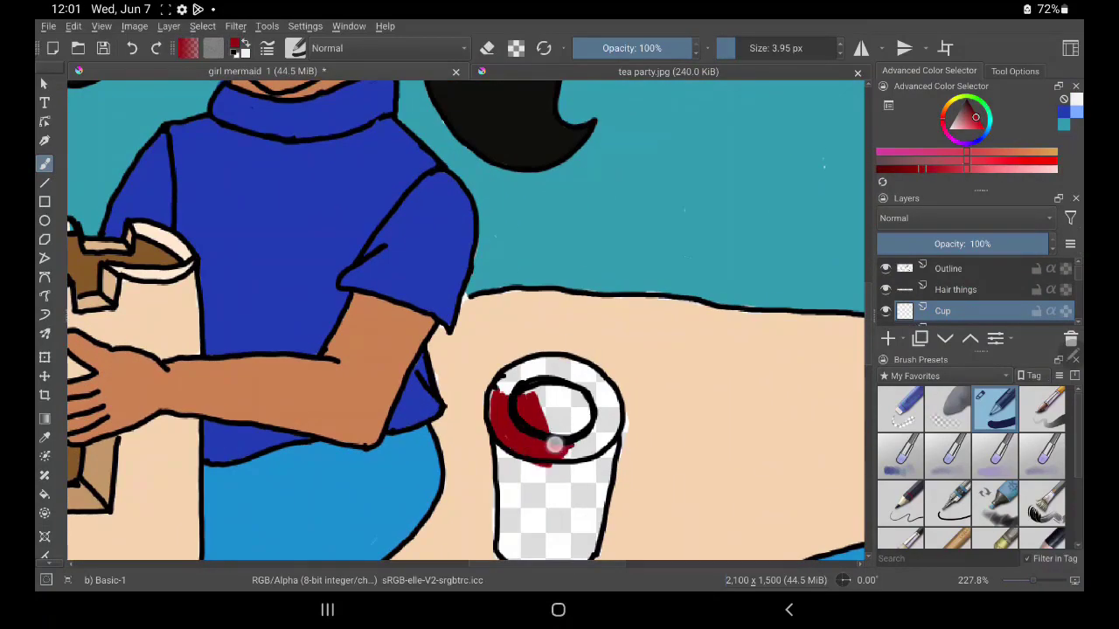
pyautogui.moveTo(551, 393); pyautogui.dragTo(612, 463)
pyautogui.moveTo(513, 472)
pyautogui.mouseDown()
pyautogui.moveTo(604, 467)
pyautogui.moveTo(551, 551)
pyautogui.moveTo(568, 551)
pyautogui.mouseUp()
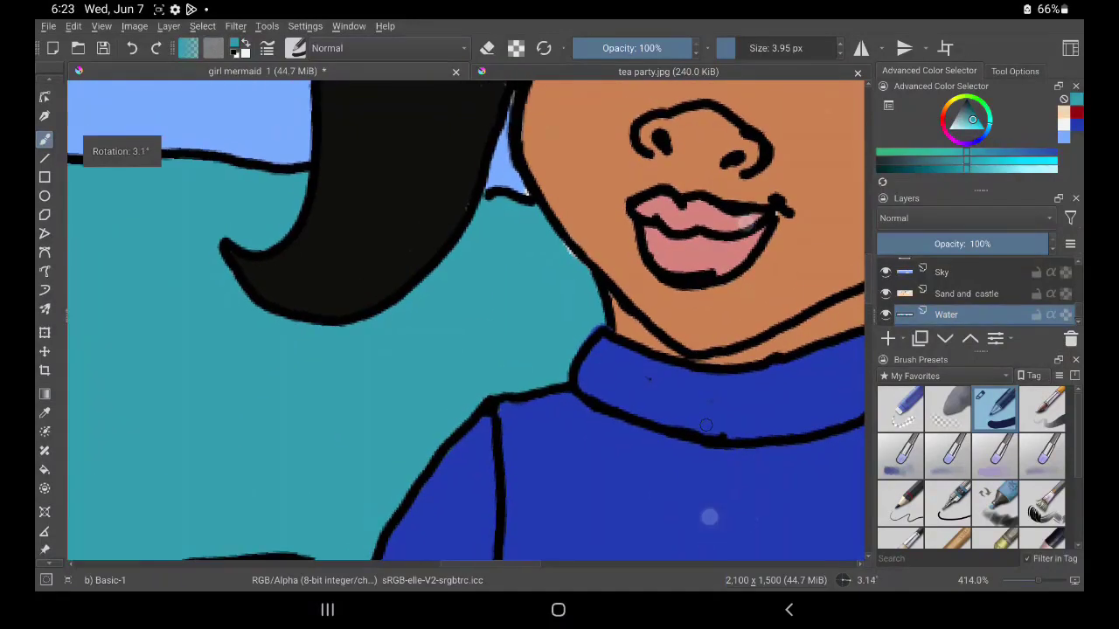
# Step: Toggle the brush into erase mode and then back to painting in black
pyautogui.scroll(-3, 466, 323)
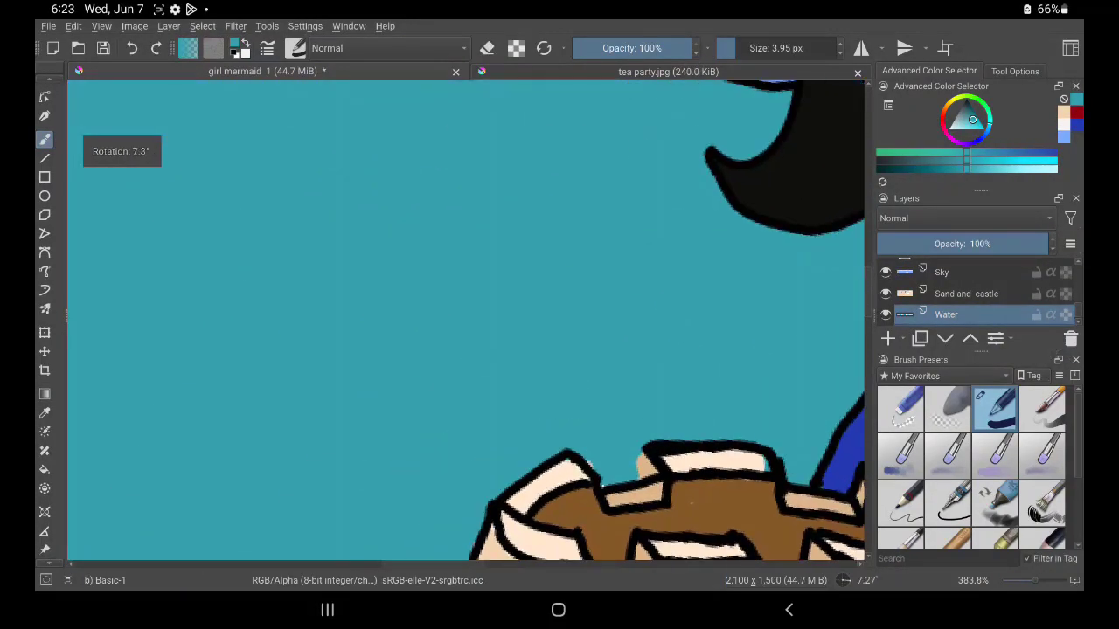
pyautogui.scroll(-5, 466, 324)
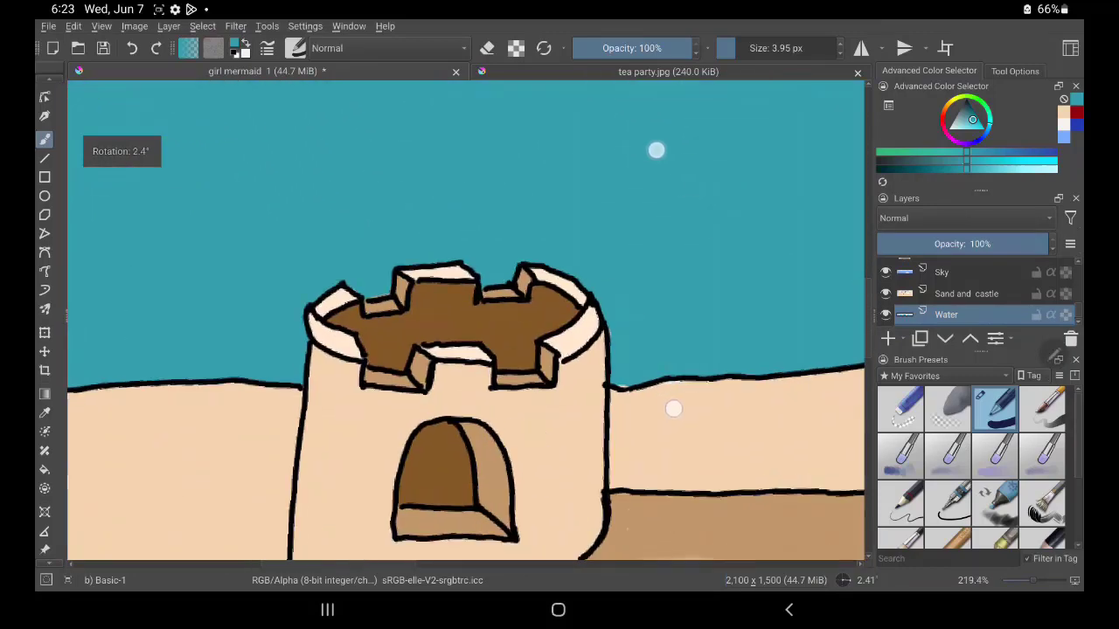
pyautogui.press('pageup')
pyautogui.press('e')
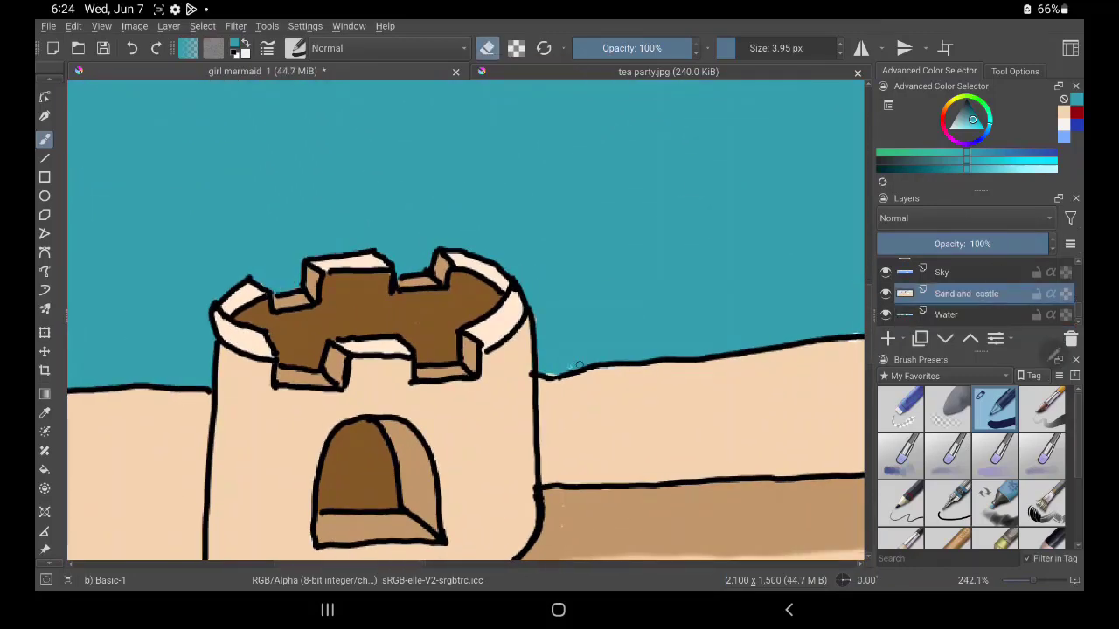
pyautogui.hscroll(-5, 801, 306)
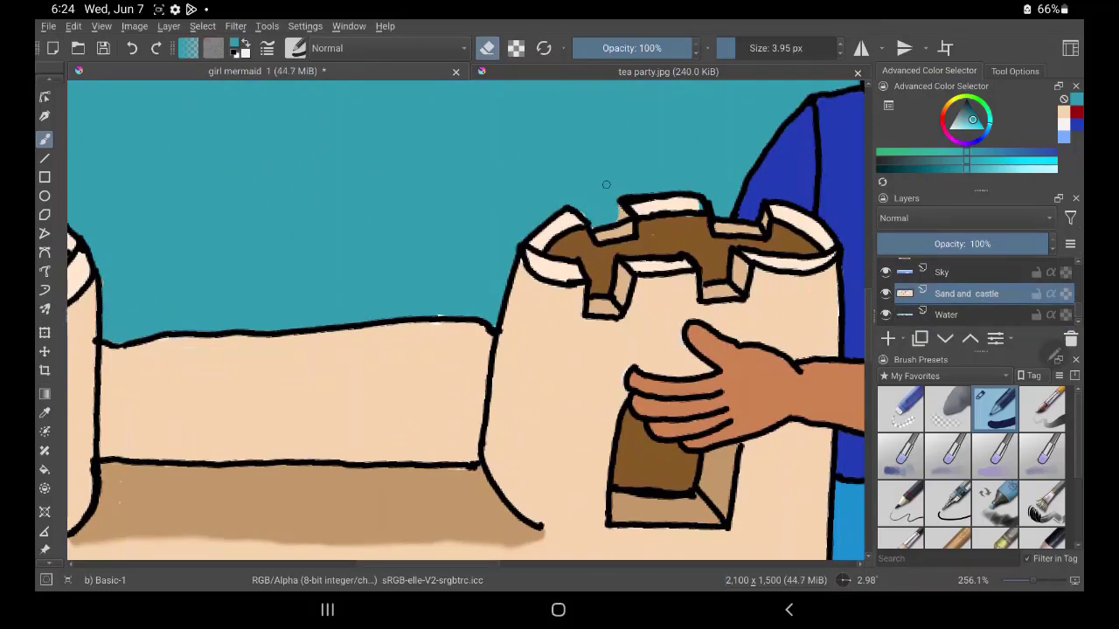
pyautogui.press('pageup')
pyautogui.press('pageup')
pyautogui.press('pageup')
pyautogui.press('pageup')
pyautogui.press('d')
pyautogui.press('e')
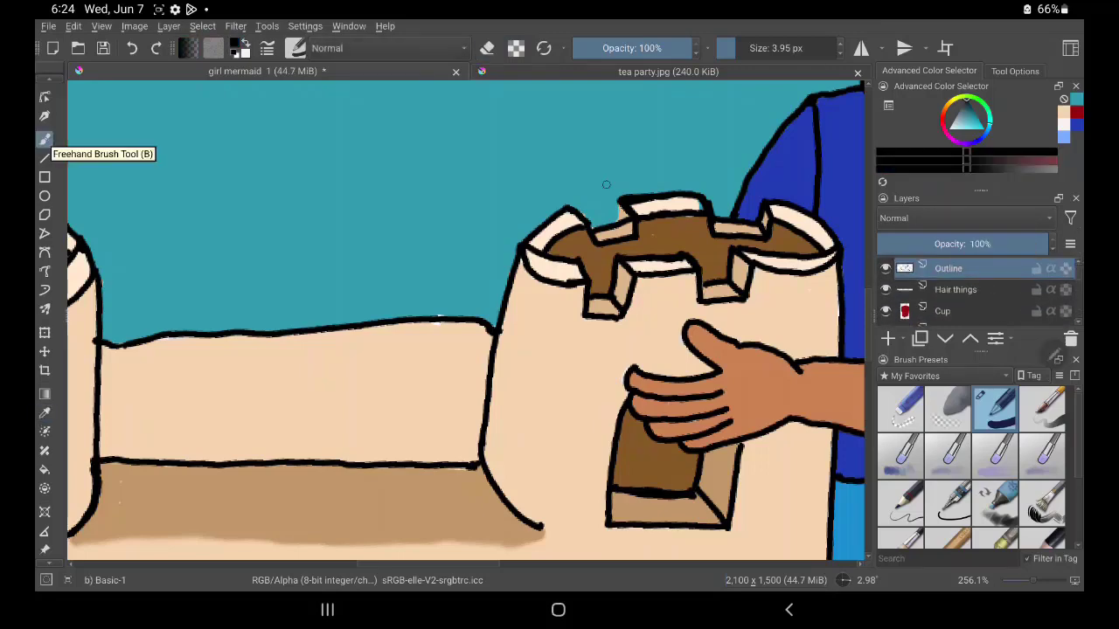
# Step: Sample the very light peach sand colour from the castle's top rim for touch-up
pyautogui.keyDown('ctrl'); pyautogui.click(288, 402); pyautogui.keyUp('ctrl')
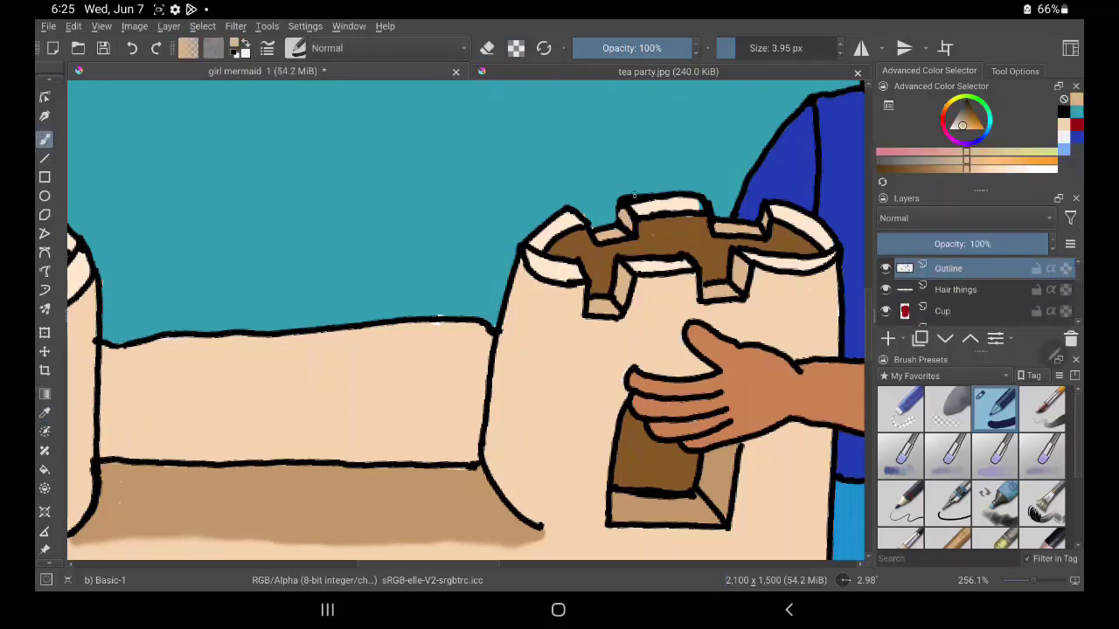
pyautogui.keyDown('ctrl'); pyautogui.click(638, 206); pyautogui.keyUp('ctrl')
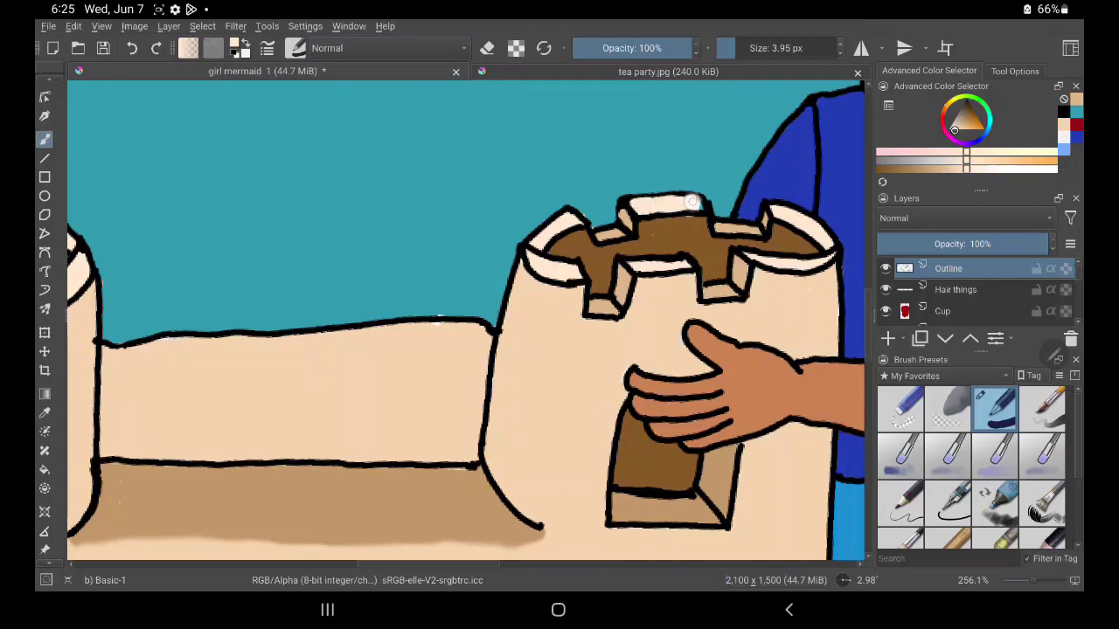
pyautogui.press('d')
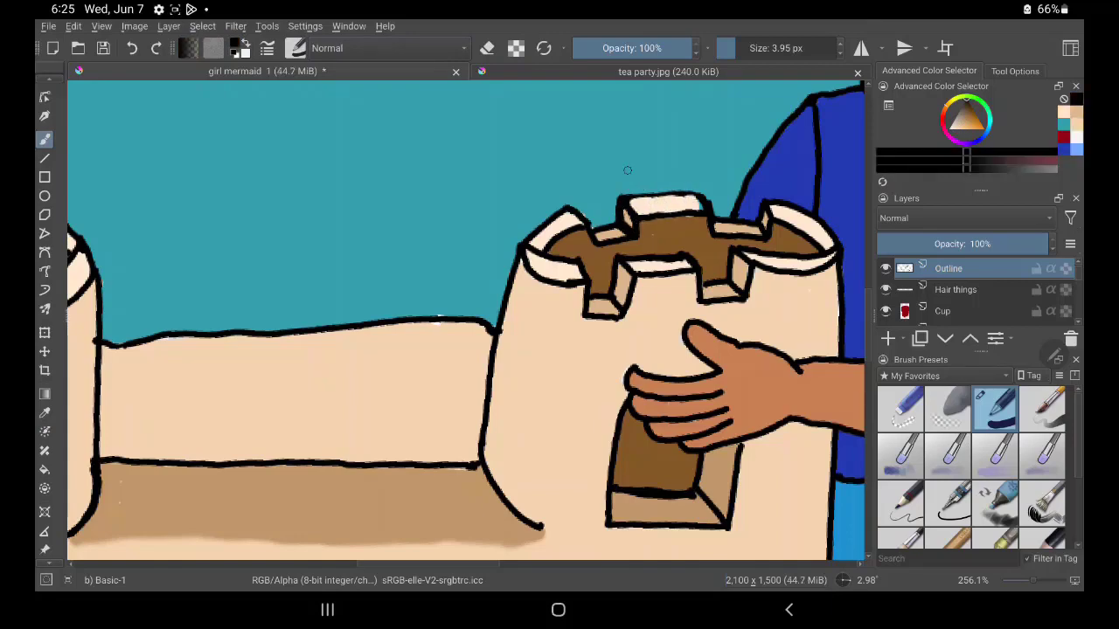
pyautogui.keyDown('ctrl'); pyautogui.click(651, 205); pyautogui.keyUp('ctrl')
pyautogui.keyDown('ctrl'); pyautogui.click(430, 309); pyautogui.keyUp('ctrl')
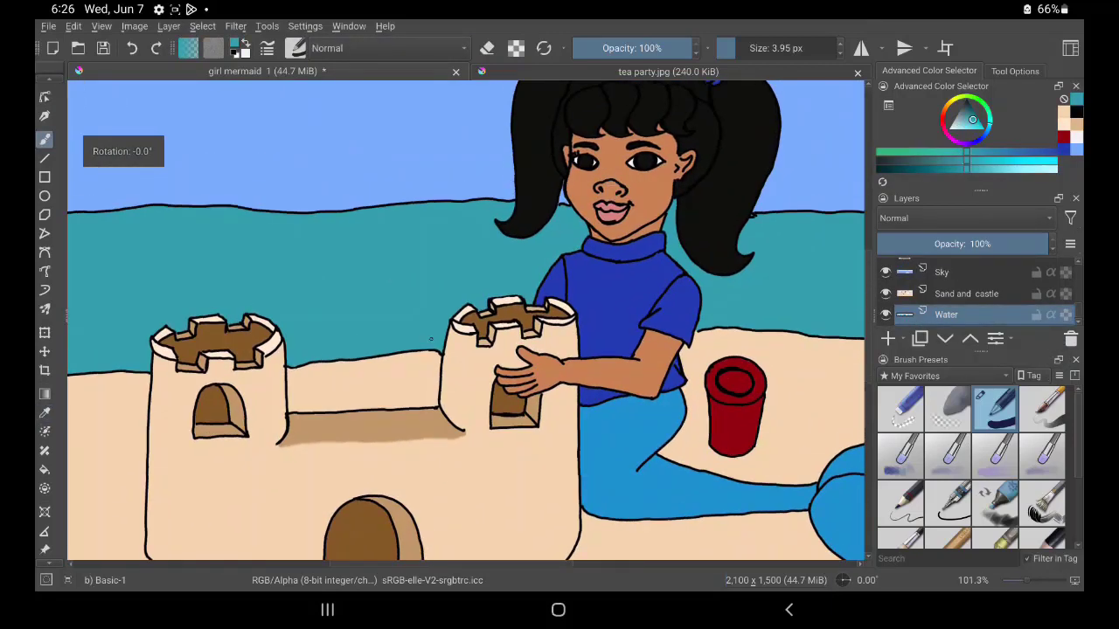
pyautogui.moveTo(470, 291); pyautogui.dragTo(525, 542)
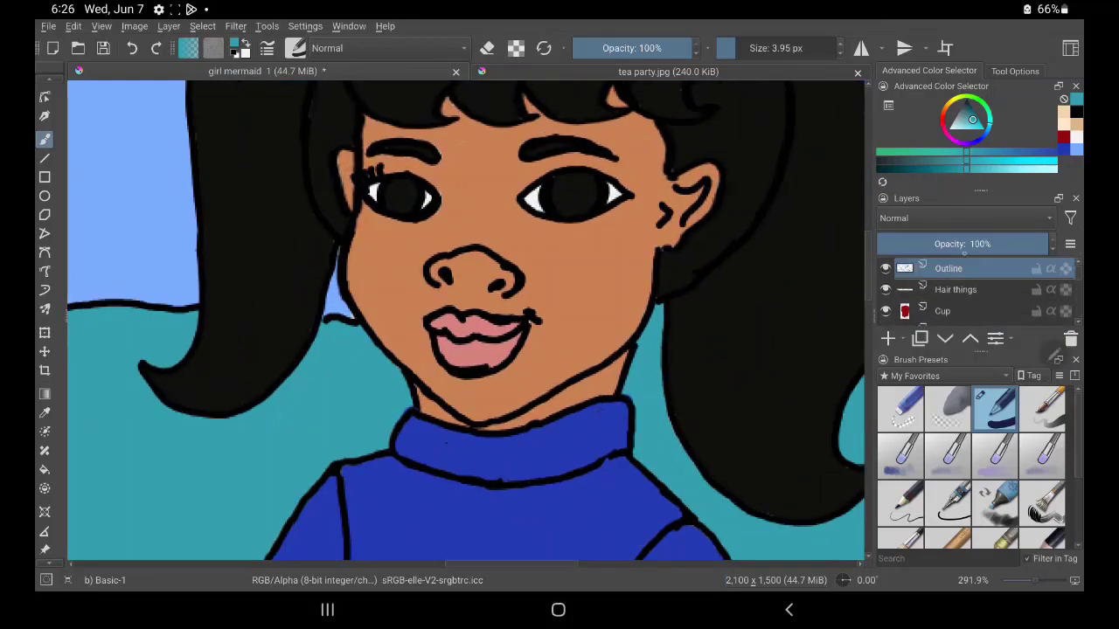
# Step: Reset to black, undo the stray stroke along the cheek and toggle eraser mode
pyautogui.press('d')
pyautogui.press('e')
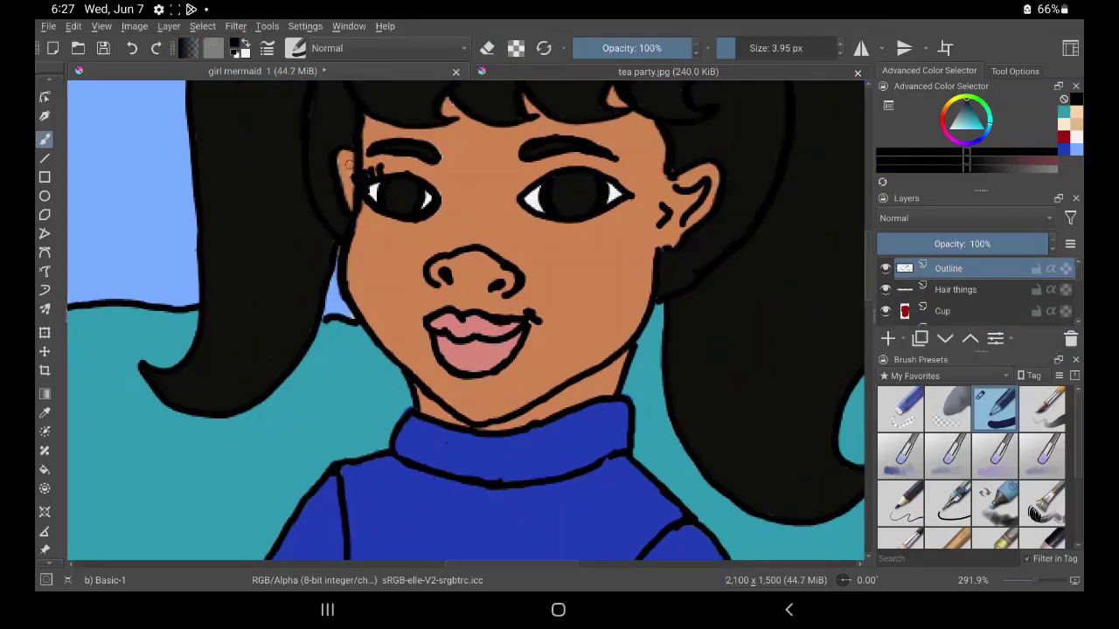
pyautogui.hotkey('ctrl', 'z')
pyautogui.press('e')
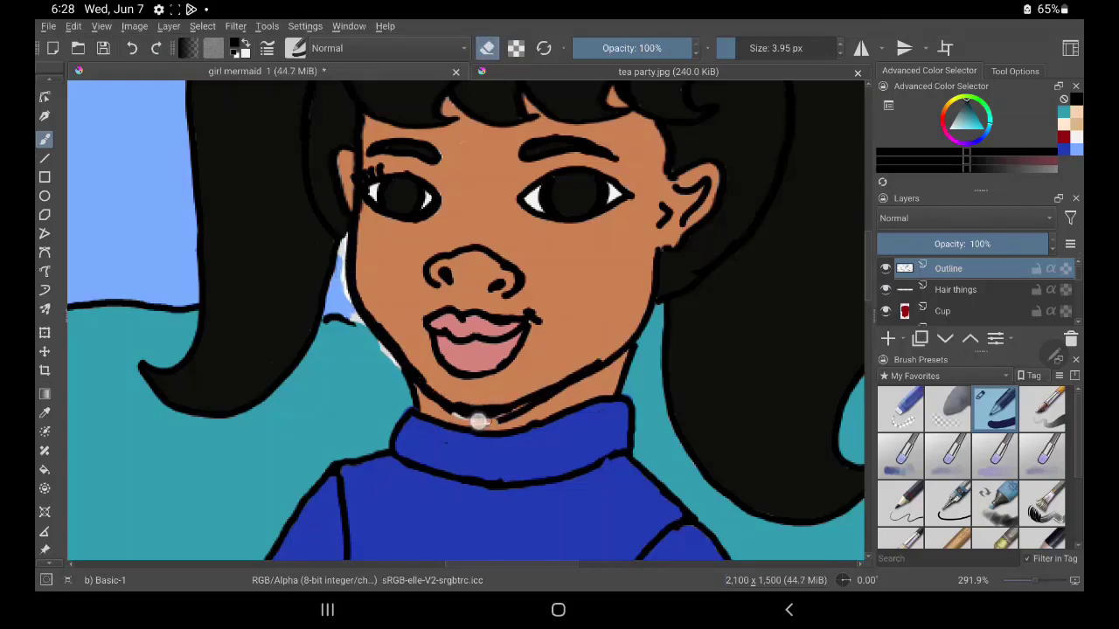
pyautogui.press('e')
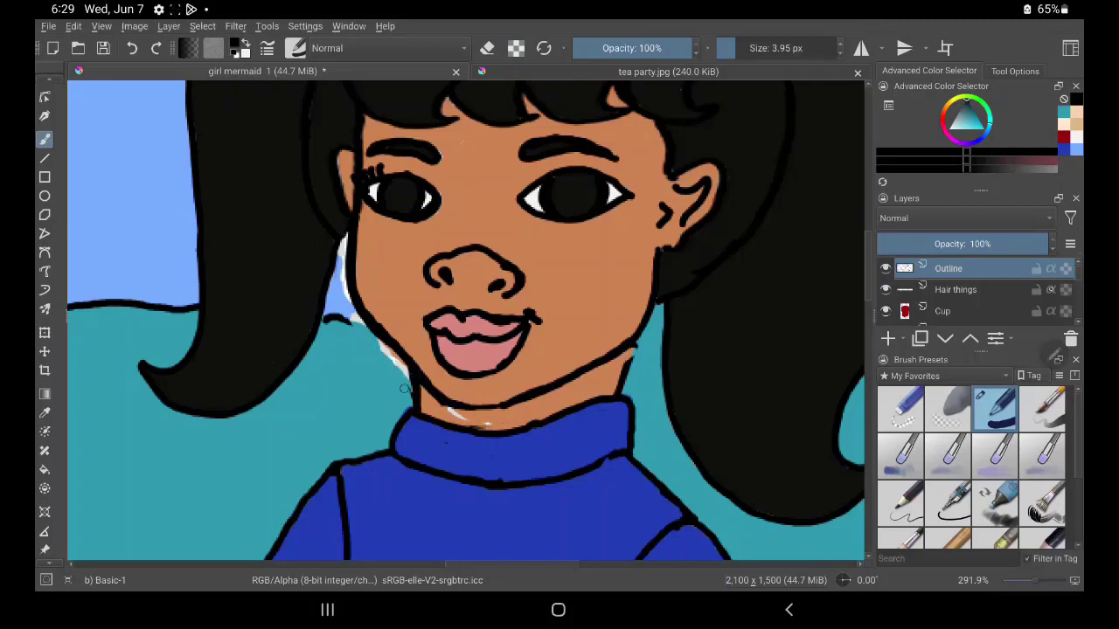
# Step: Dab skin colour near the chin on Face and body, then visit the Sky and Water layers
pyautogui.scroll(-3, 962, 293)
pyautogui.click(962, 316)
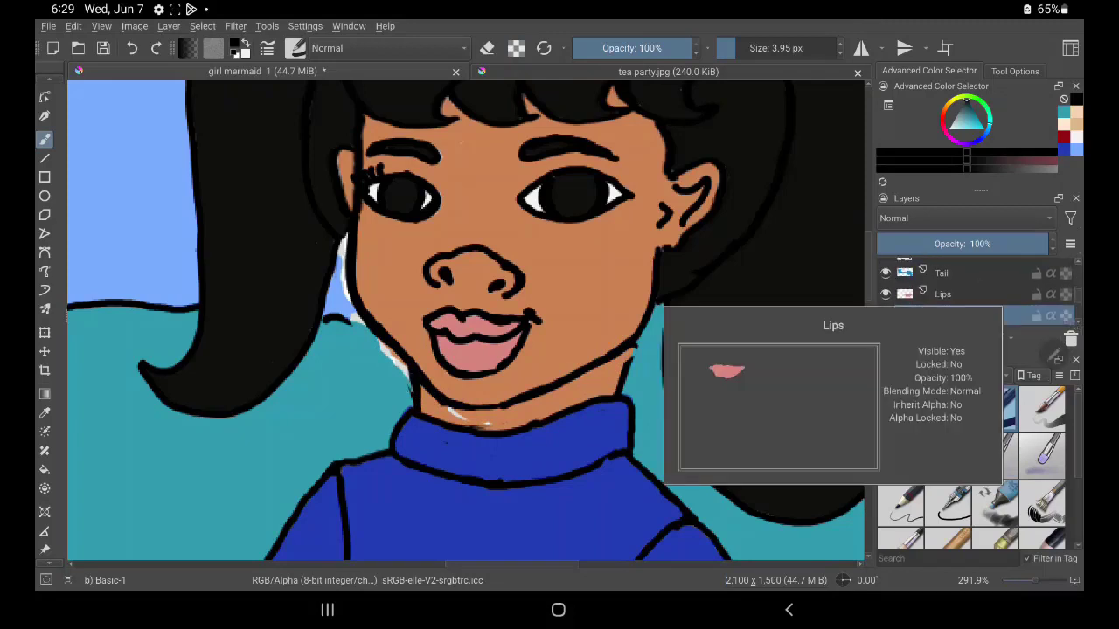
pyautogui.click(478, 406)
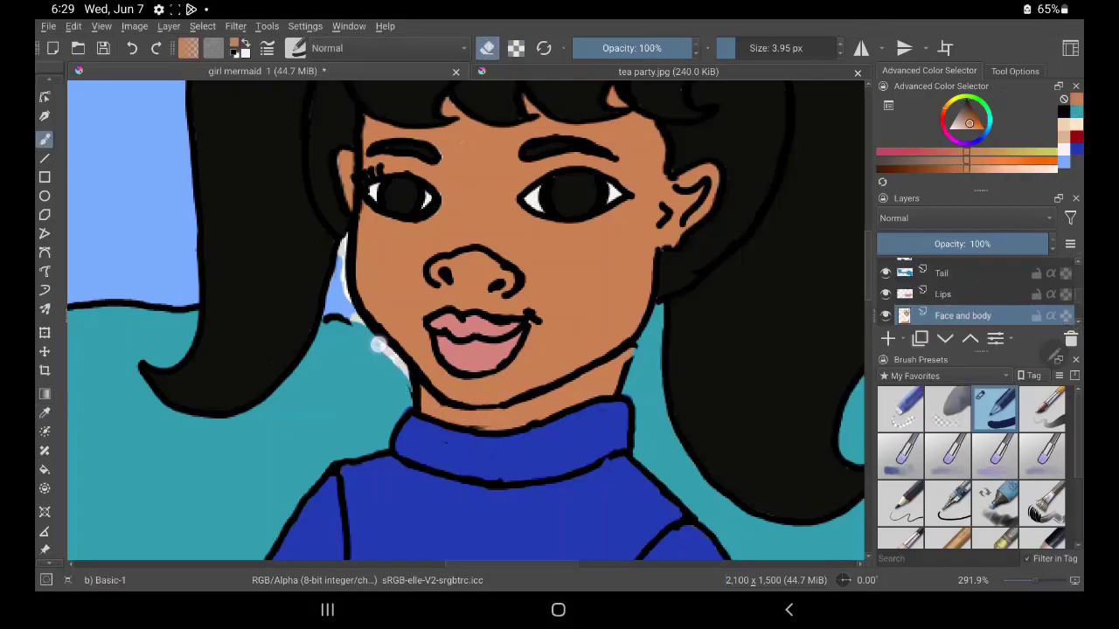
pyautogui.scroll(-2, 962, 293)
pyautogui.click(941, 272)
pyautogui.keyDown('ctrl'); pyautogui.click(346, 238); pyautogui.keyUp('ctrl')
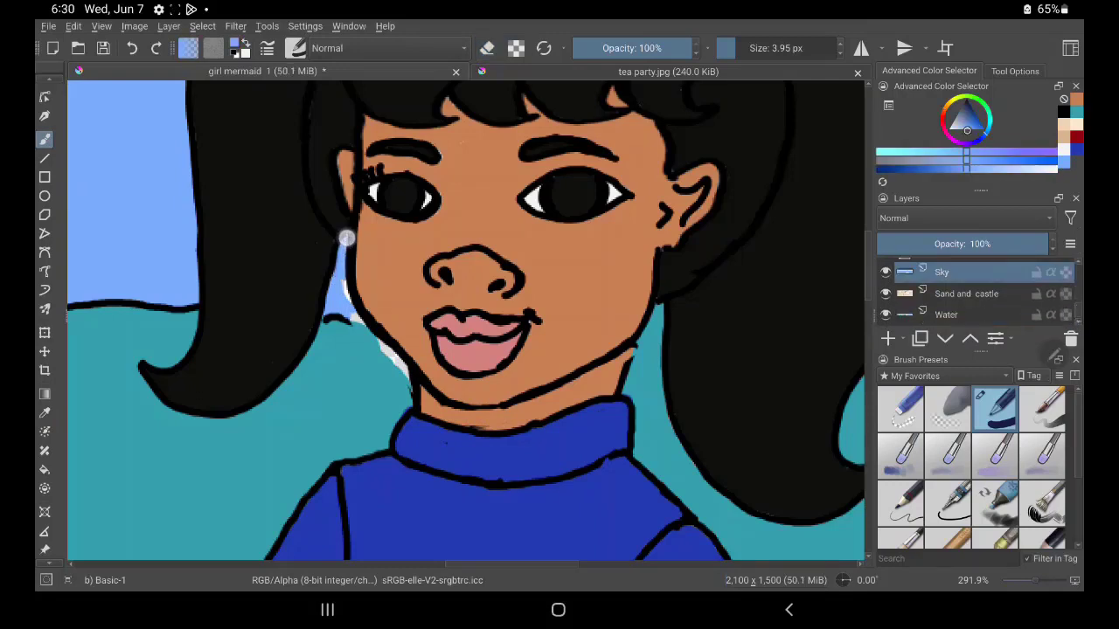
pyautogui.click(946, 314)
pyautogui.keyDown('ctrl'); pyautogui.click(387, 352); pyautogui.keyUp('ctrl')
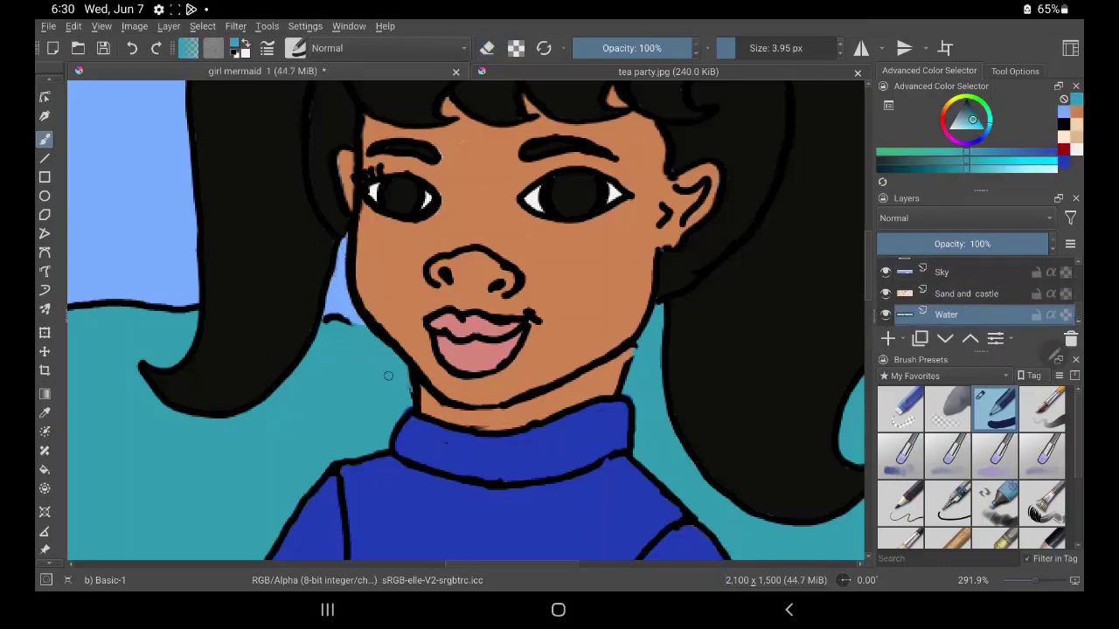
# Step: Draw a black line along the neck above the collar on the Outline layer
pyautogui.scroll(5, 962, 293)
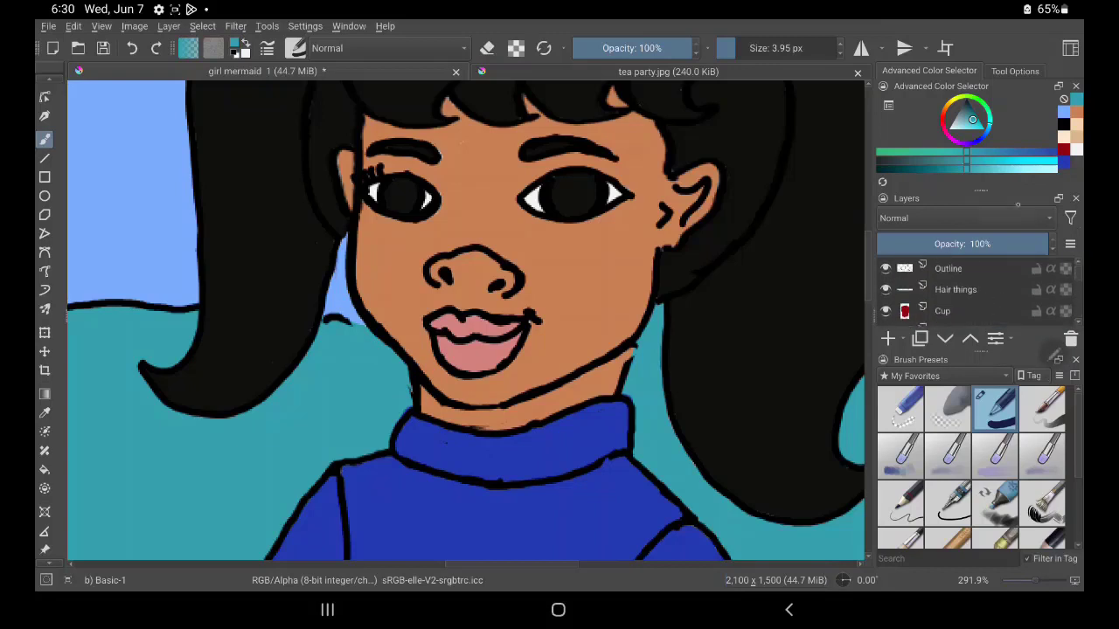
pyautogui.click(949, 268)
pyautogui.keyDown('ctrl'); pyautogui.click(415, 389); pyautogui.keyUp('ctrl')
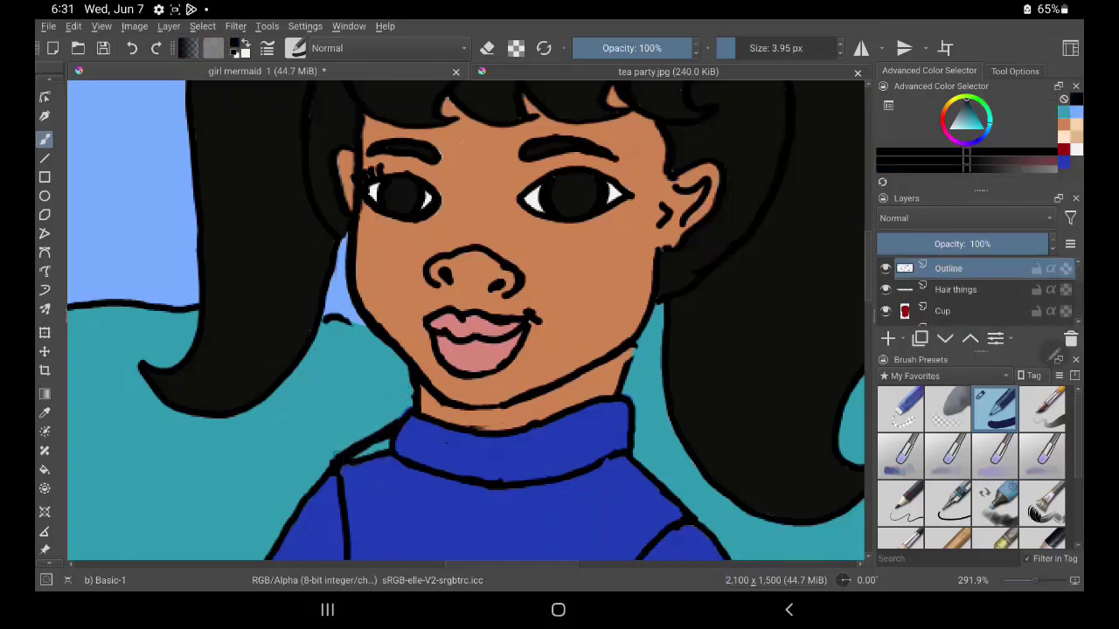
pyautogui.moveTo(631, 371); pyautogui.dragTo(473, 407)
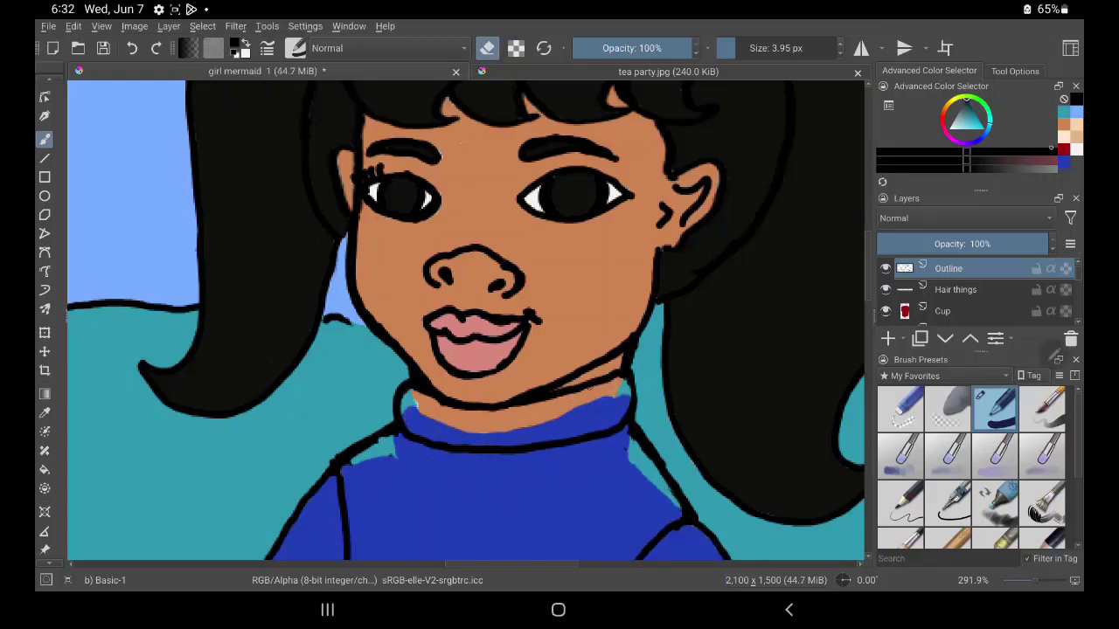
# Step: Paint the orange strip at the collar top in the shirt blue on the Shirt layer
pyautogui.click(439, 416)
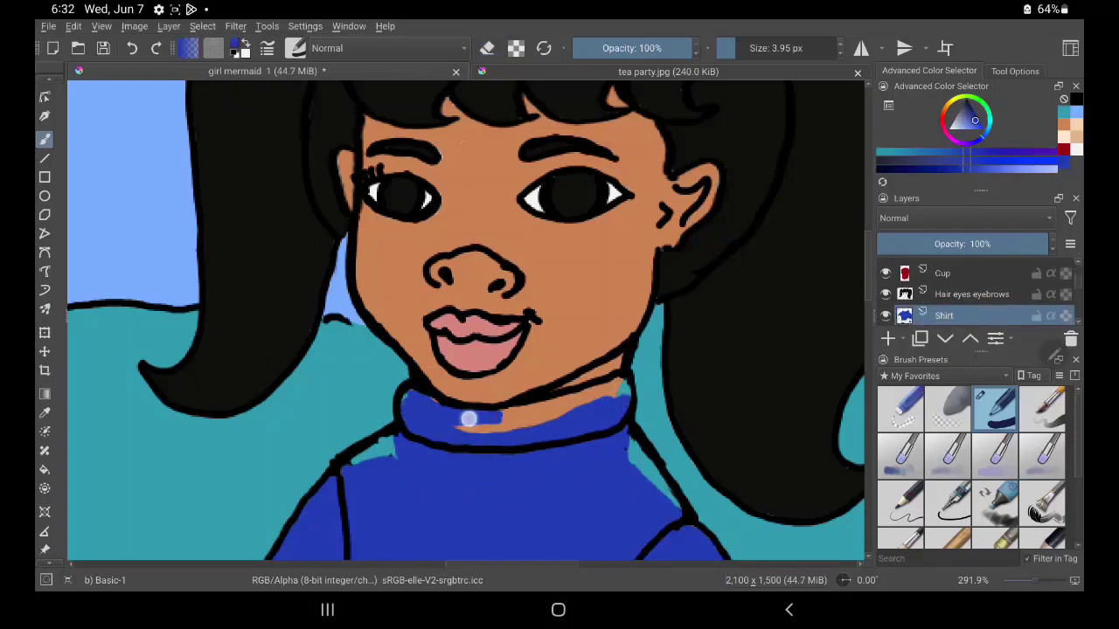
pyautogui.moveTo(468, 420); pyautogui.dragTo(630, 383)
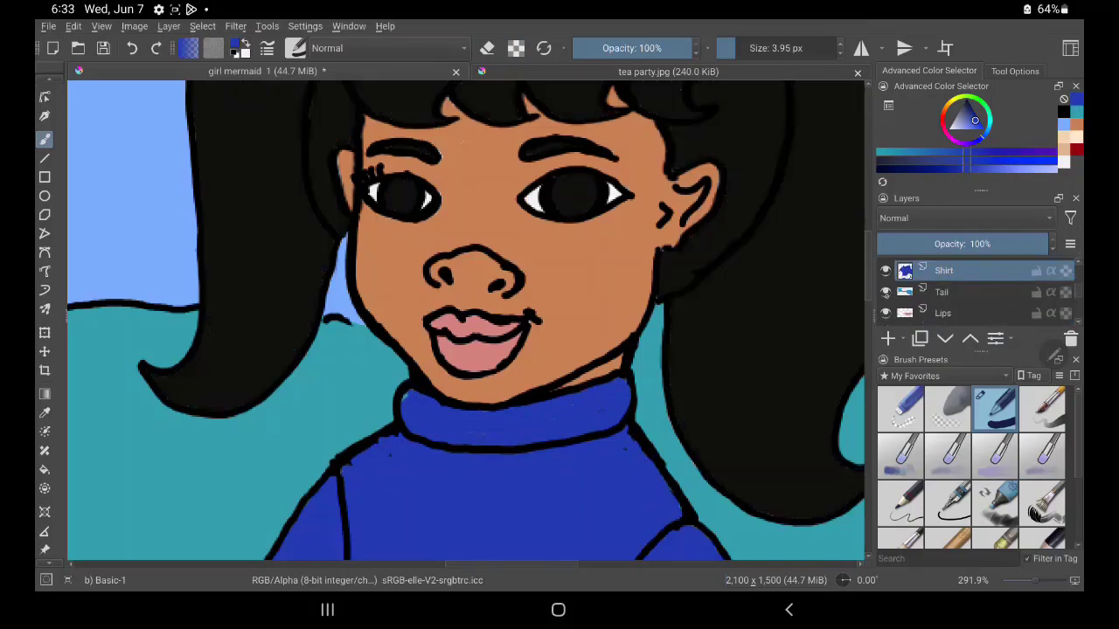
pyautogui.scroll(1, 883, 278)
pyautogui.scroll(1, 883, 278)
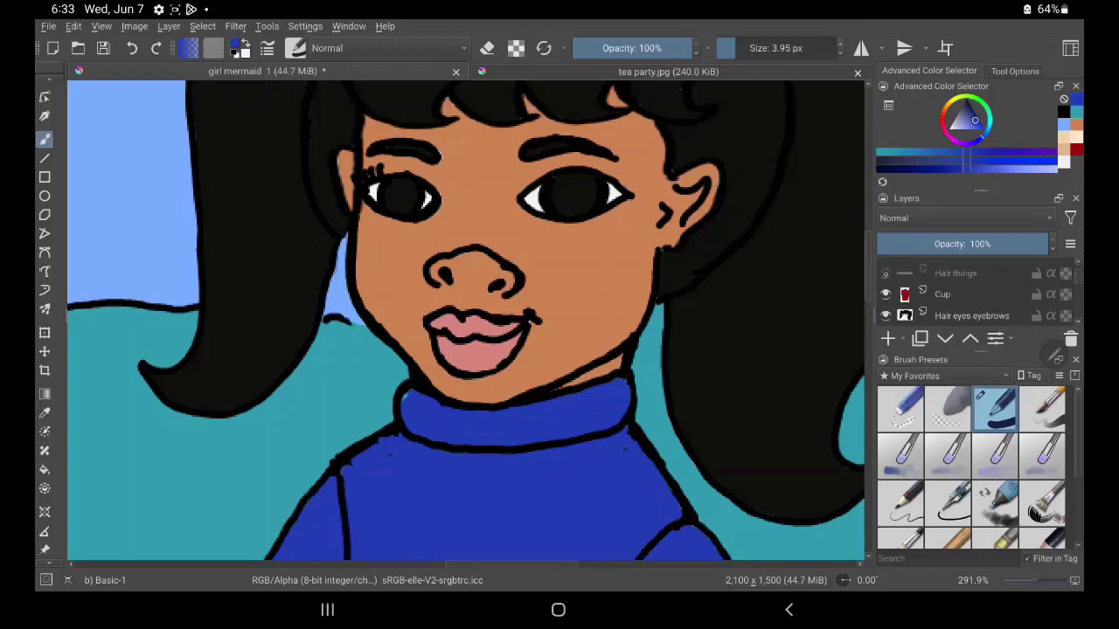
pyautogui.scroll(1, 962, 292)
pyautogui.press('e')
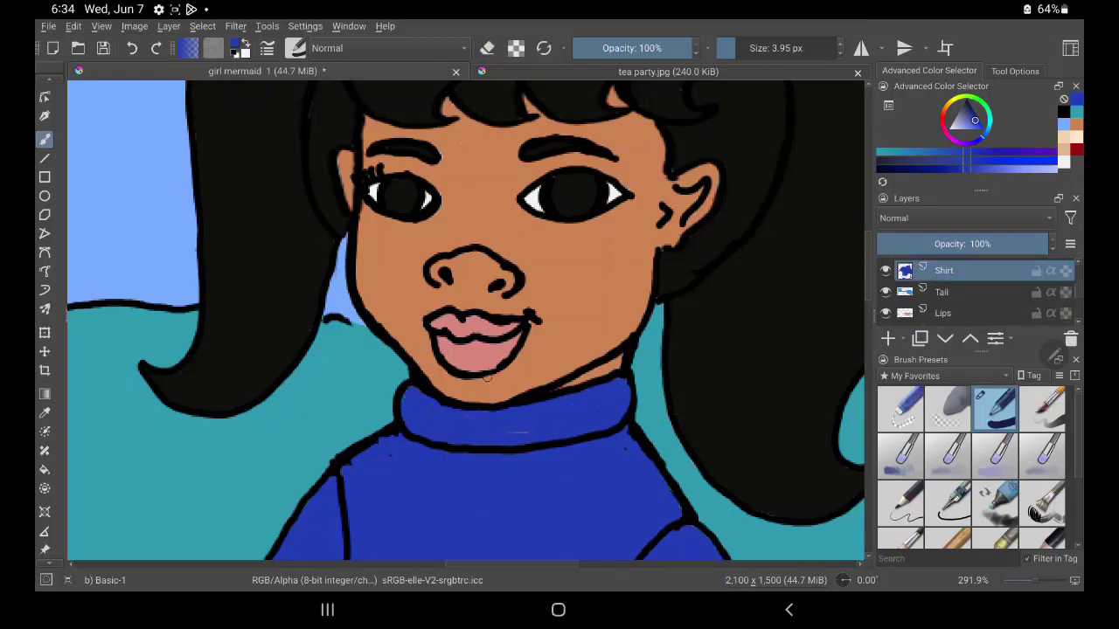
# Step: Briefly hide the outlines to check the collar fill, then return to the Shirt layer's blue
pyautogui.click(345, 470)
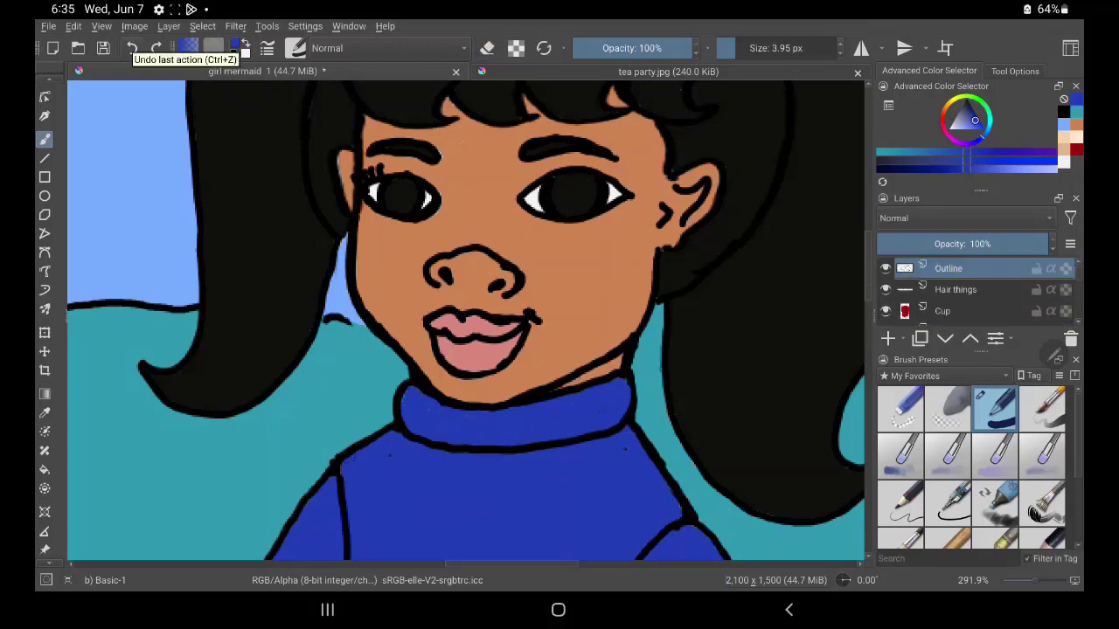
pyautogui.click(132, 48)
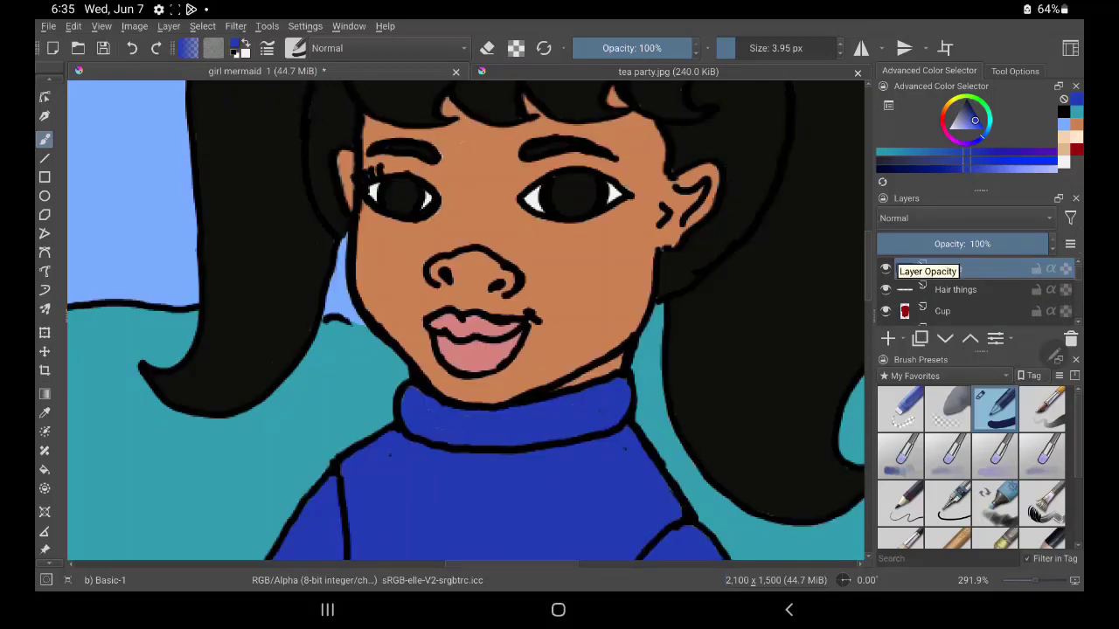
pyautogui.scroll(-3, 682, 210)
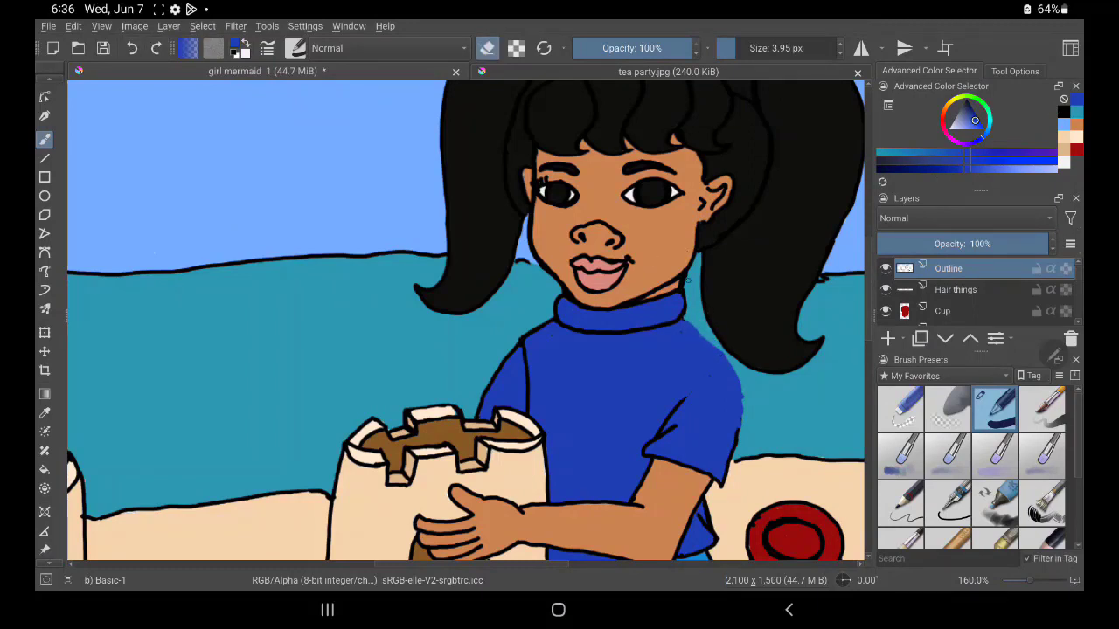
pyautogui.press('e')
pyautogui.press('d')
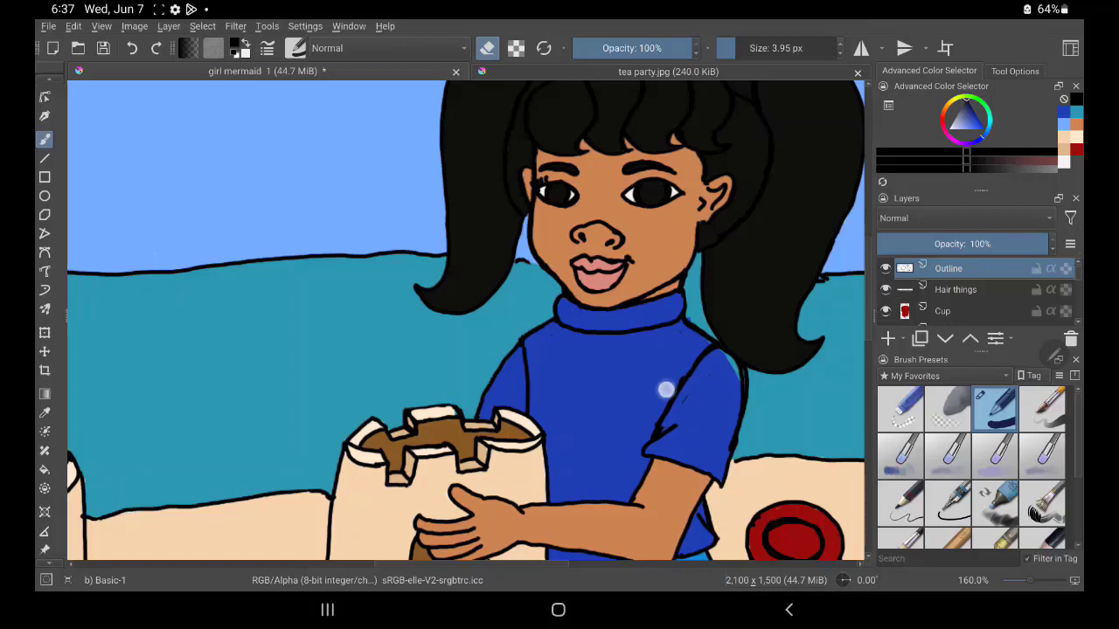
pyautogui.scroll(3, 664, 387)
pyautogui.press('e')
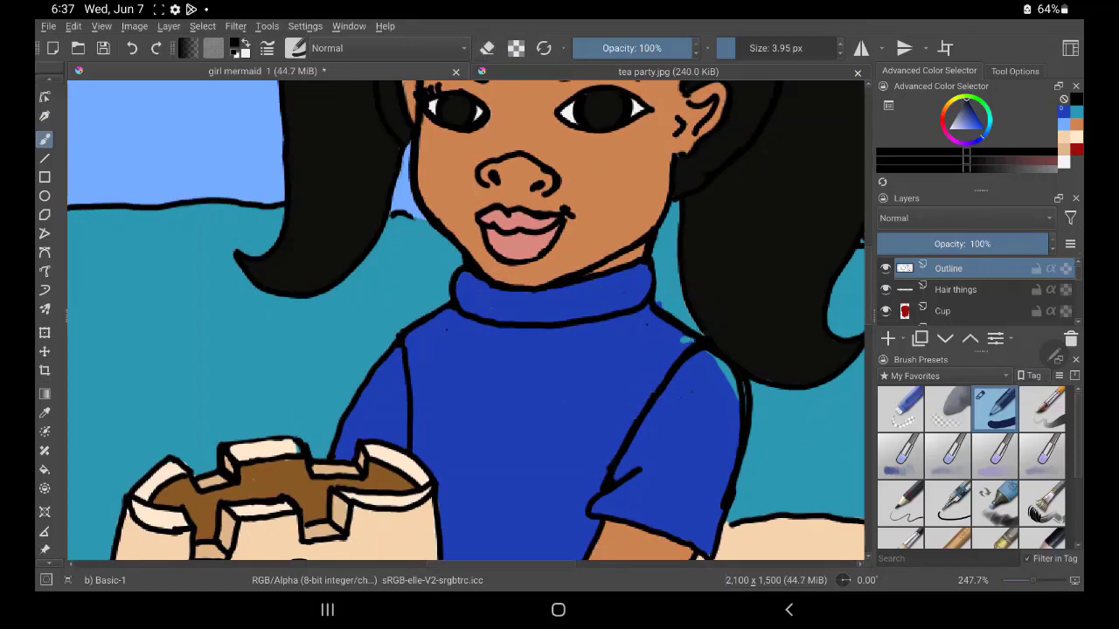
pyautogui.keyDown('ctrl'); pyautogui.click(694, 337); pyautogui.keyUp('ctrl')
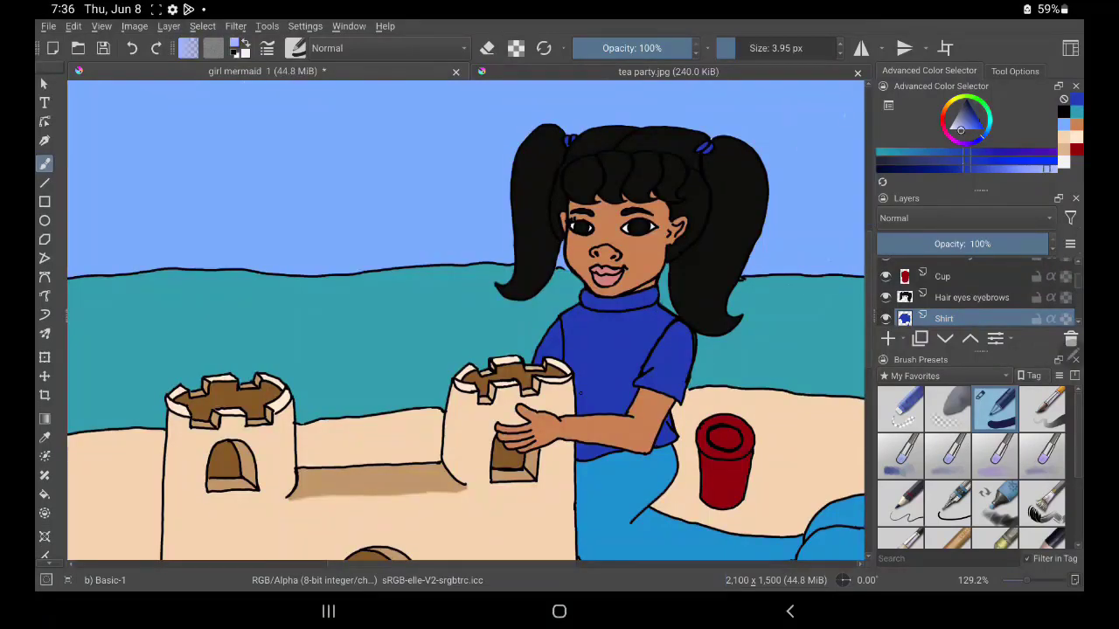
# Step: Choose Chalk Grainy with a light colour and paint the first foam streaks along the water
pyautogui.scroll(-2, 970, 463)
pyautogui.click(948, 467)
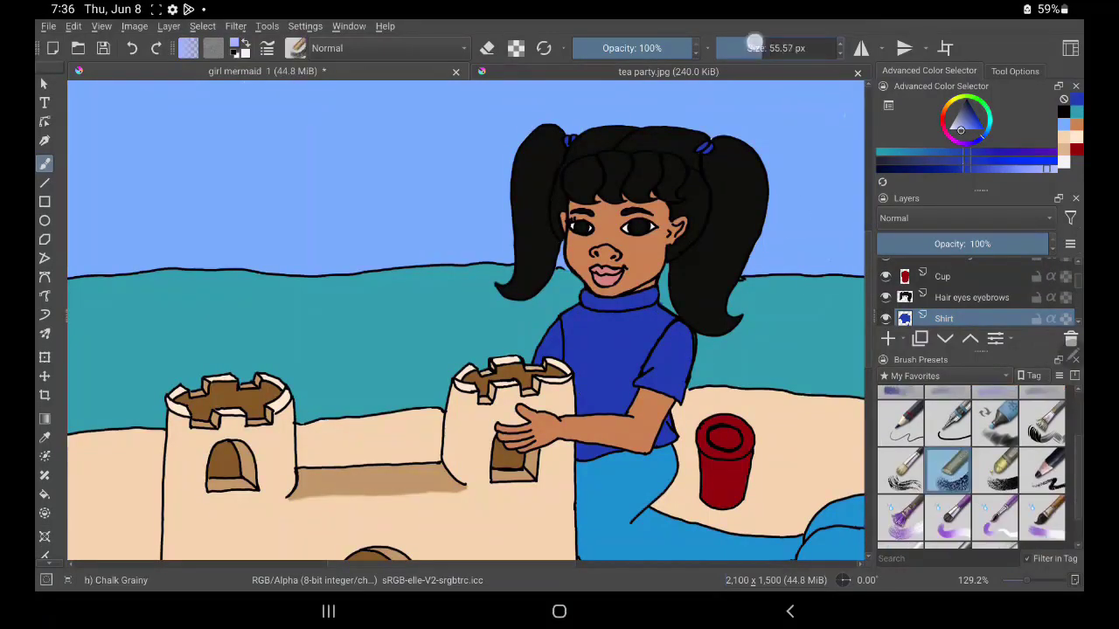
pyautogui.scroll(5, 769, 268)
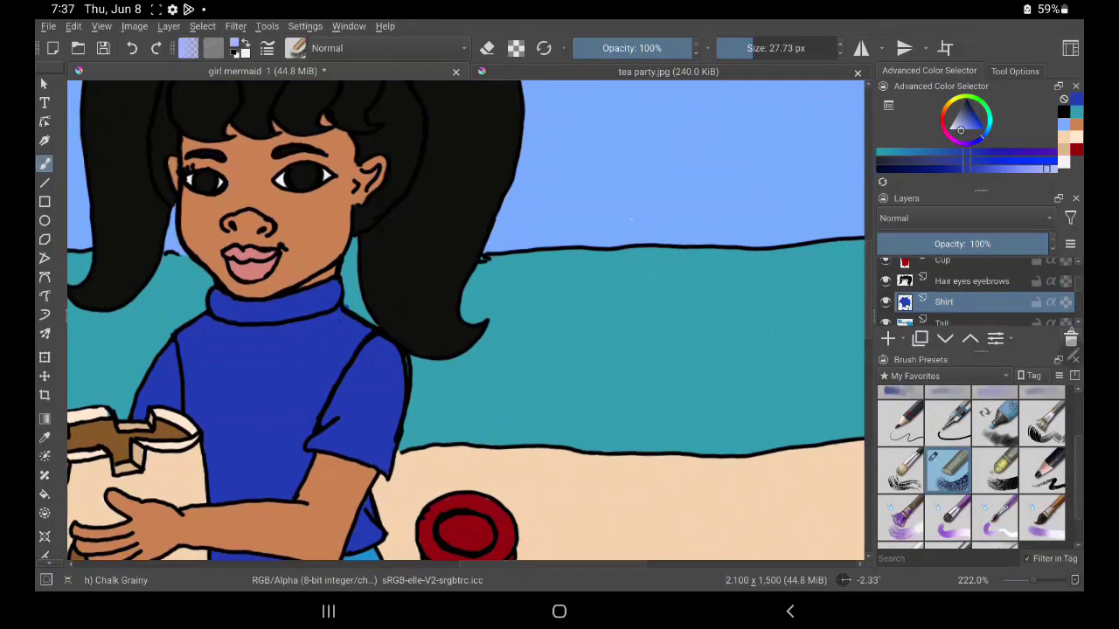
pyautogui.scroll(-2, 962, 293)
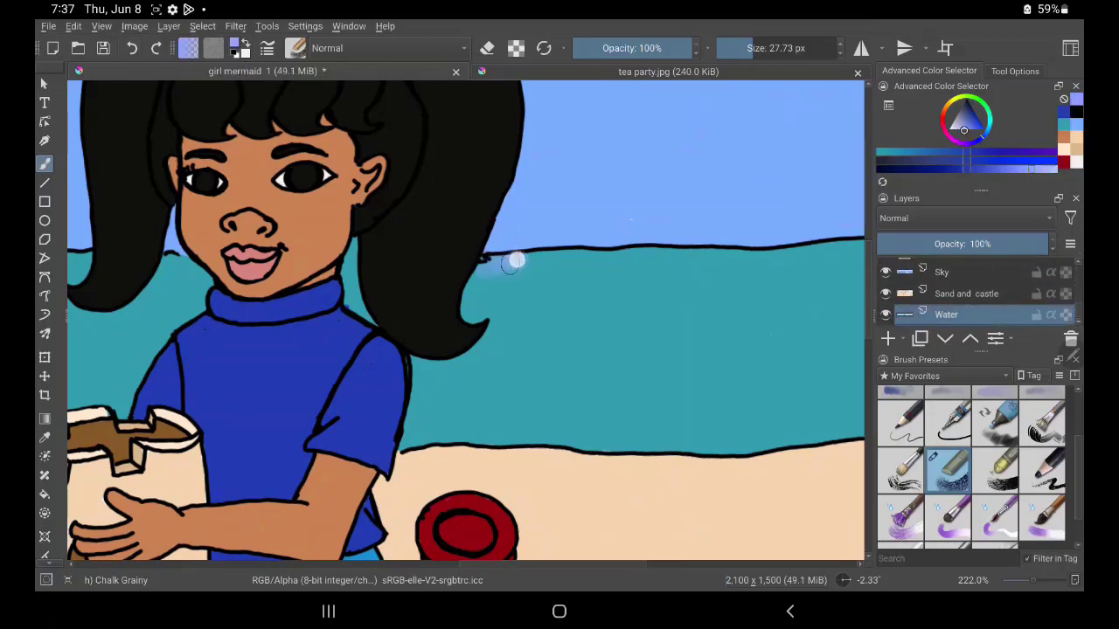
pyautogui.keyDown('ctrl'); pyautogui.click(716, 203); pyautogui.keyUp('ctrl')
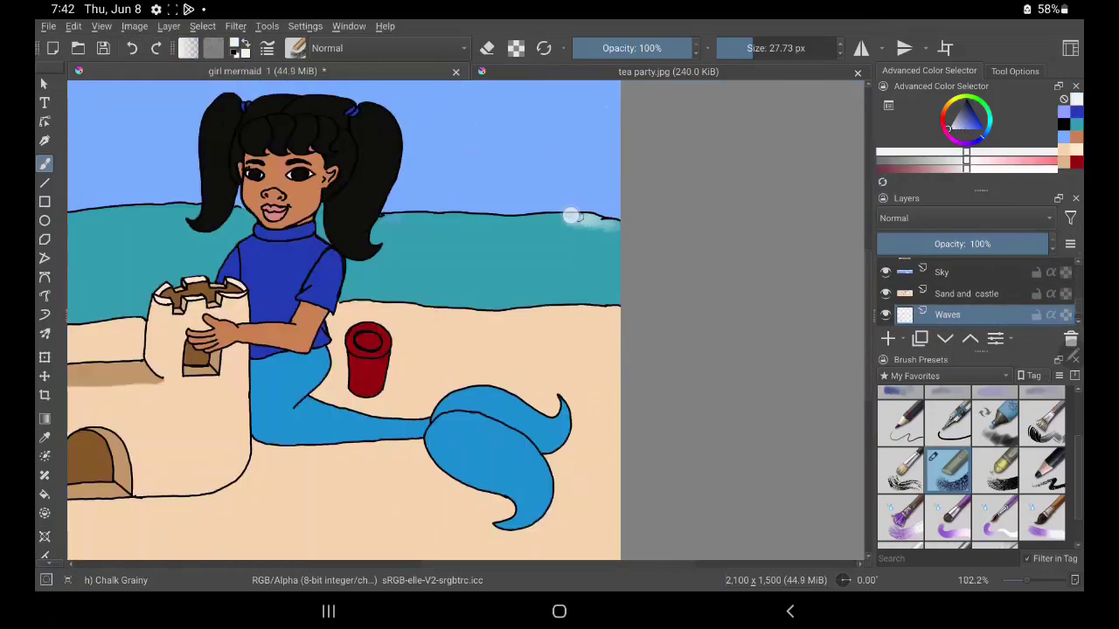
pyautogui.moveTo(616, 218); pyautogui.dragTo(376, 220)
pyautogui.moveTo(617, 295); pyautogui.dragTo(388, 292)
# Step: Add more white foam streaks across the middle sea, top wave and shoreline
pyautogui.moveTo(472, 298)
pyautogui.mouseDown()
pyautogui.moveTo(349, 294)
pyautogui.moveTo(607, 323)
pyautogui.mouseUp()
pyautogui.moveTo(461, 235)
pyautogui.mouseDown()
pyautogui.moveTo(309, 248)
pyautogui.moveTo(81, 246)
pyautogui.mouseUp()
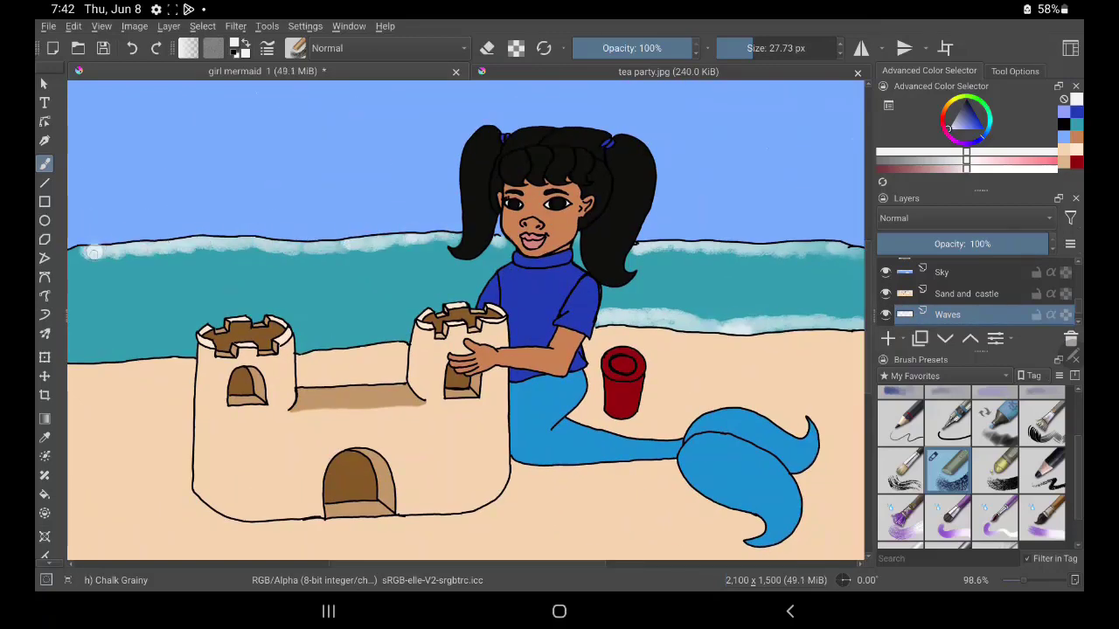
pyautogui.moveTo(560, 332); pyautogui.dragTo(203, 353)
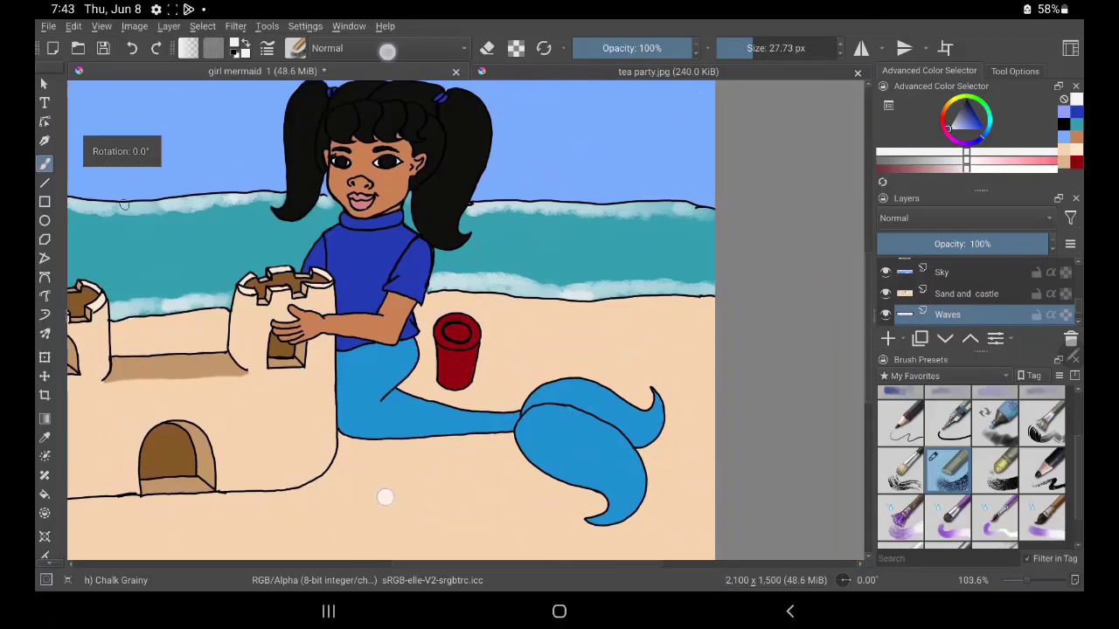
pyautogui.moveTo(700, 262); pyautogui.dragTo(190, 272)
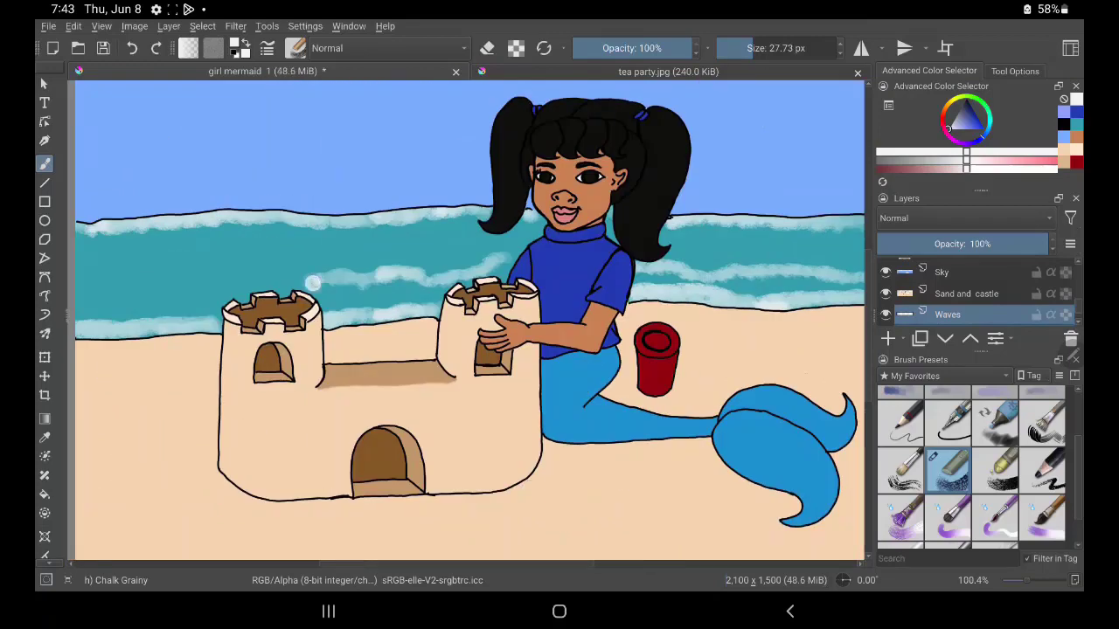
pyautogui.moveTo(320, 278); pyautogui.dragTo(73, 288)
pyautogui.moveTo(687, 255); pyautogui.dragTo(149, 249)
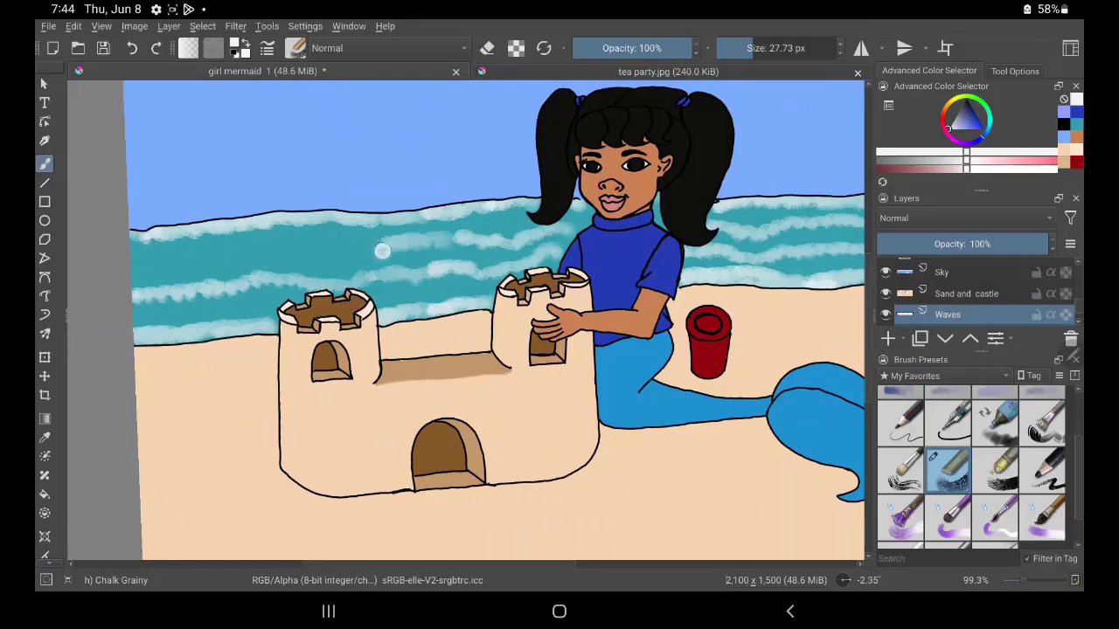
pyautogui.moveTo(393, 249); pyautogui.dragTo(133, 264)
pyautogui.scroll(-1, 453, 306)
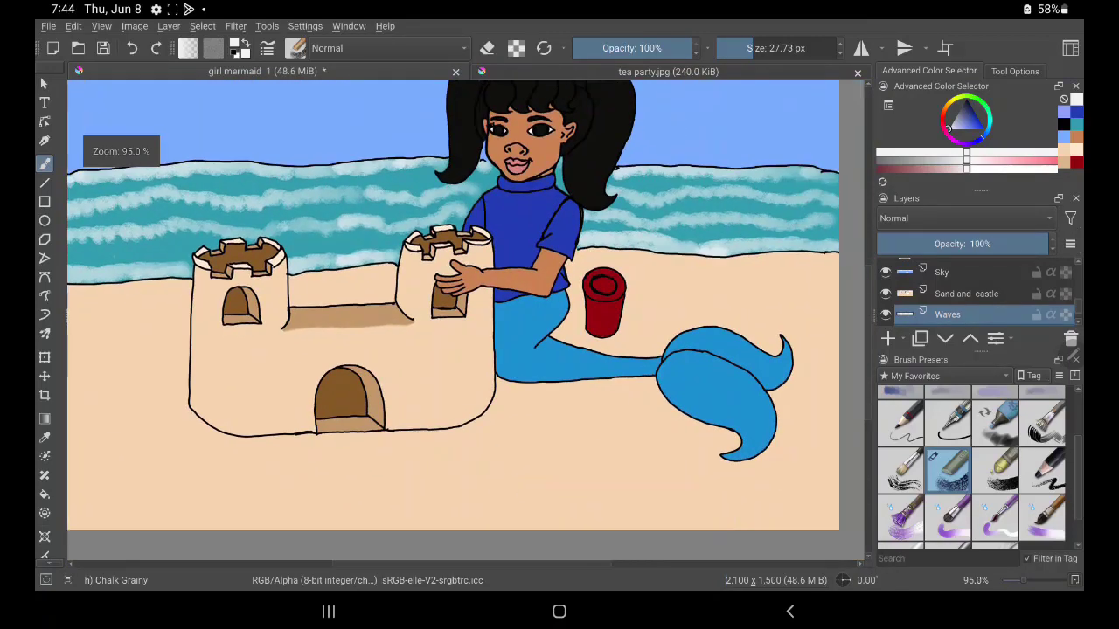
pyautogui.scroll(-2, 453, 306)
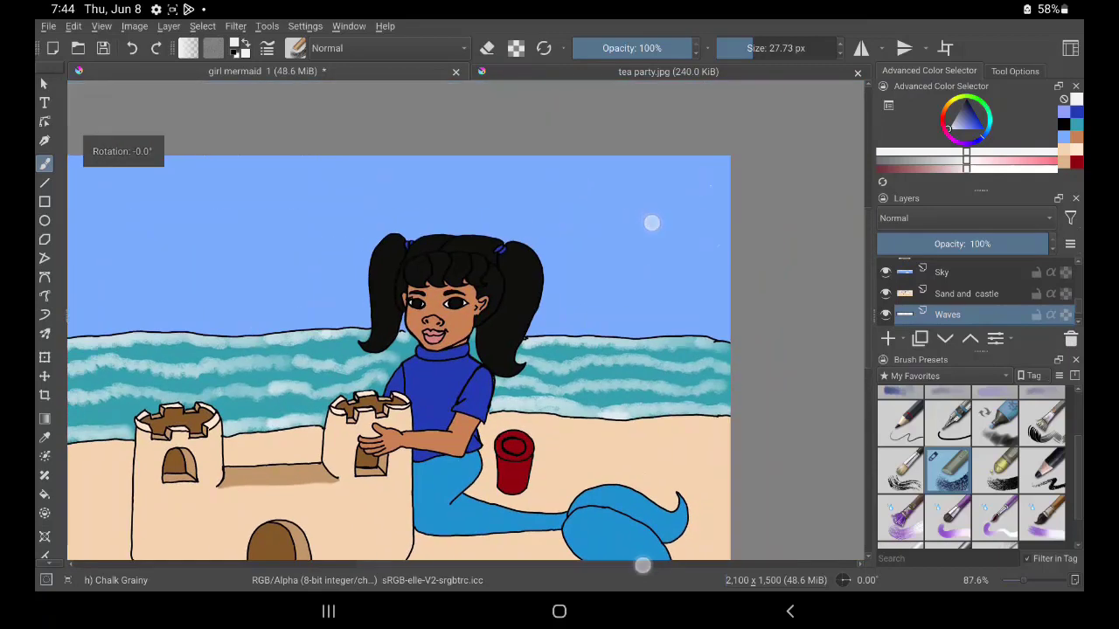
pyautogui.click(941, 271)
# Step: On a new layer above Sky, paint white clouds across the top right and top-left corner
pyautogui.click(887, 338)
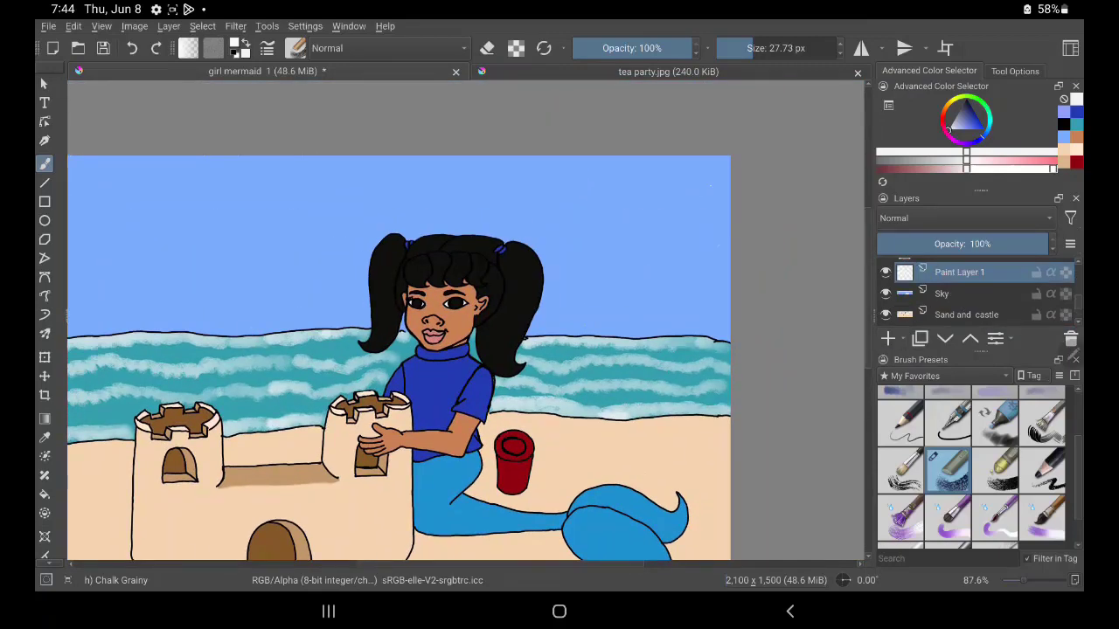
pyautogui.moveTo(727, 175); pyautogui.dragTo(454, 174)
pyautogui.moveTo(302, 161); pyautogui.dragTo(123, 154)
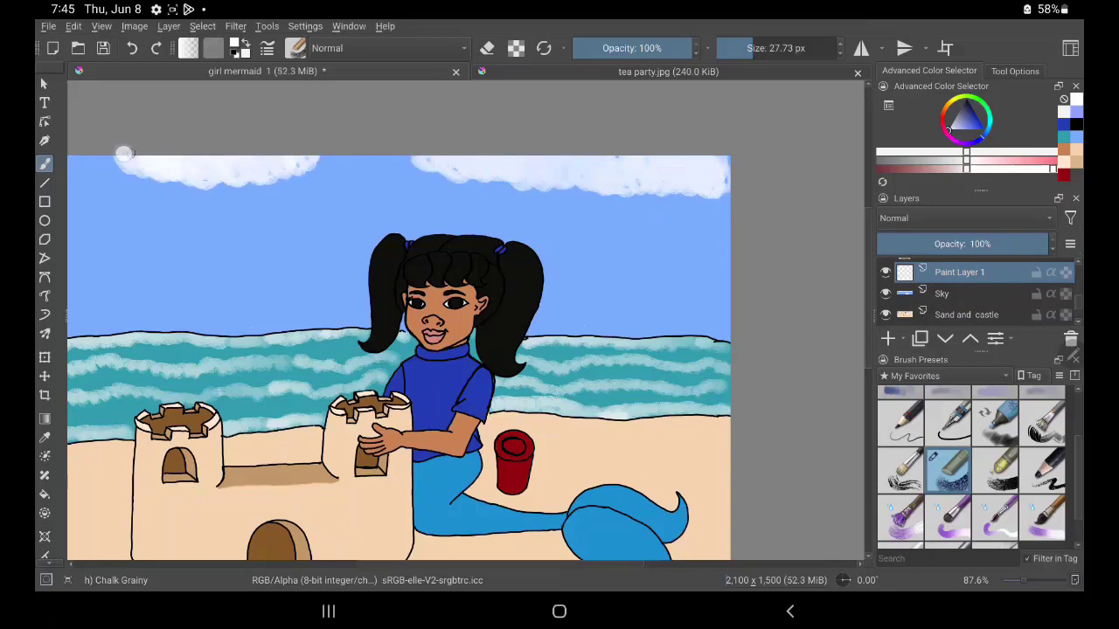
pyautogui.moveTo(175, 179)
pyautogui.mouseDown()
pyautogui.moveTo(214, 205)
pyautogui.moveTo(192, 201)
pyautogui.mouseUp()
# Step: Add a new layer above Sand and castle and sample the castle door's brown for the chalk brush
pyautogui.scroll(-3, 463, 324)
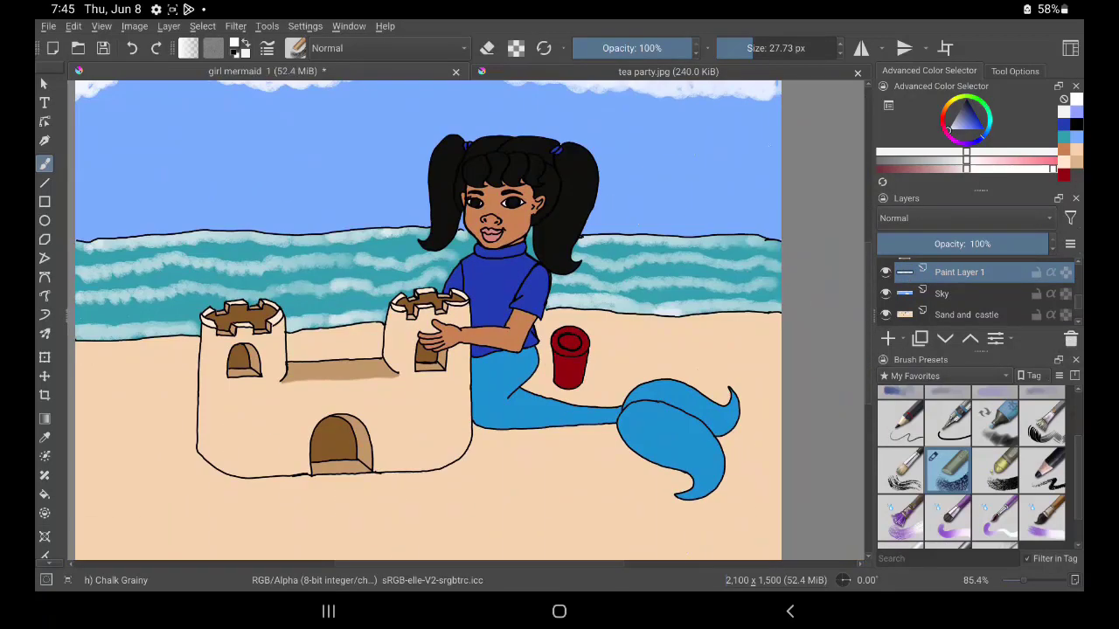
pyautogui.click(961, 315)
pyautogui.click(887, 338)
pyautogui.scroll(5, 472, 315)
pyautogui.keyDown('ctrl'); pyautogui.click(482, 376); pyautogui.keyUp('ctrl')
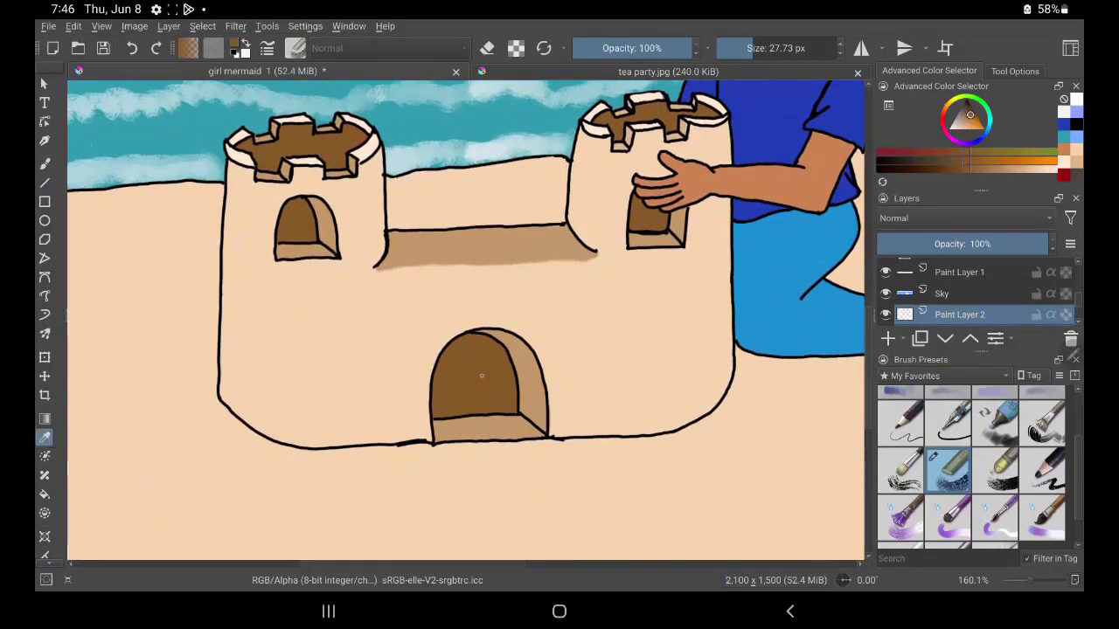
pyautogui.keyDown('ctrl'); pyautogui.click(832, 206); pyautogui.keyUp('ctrl')
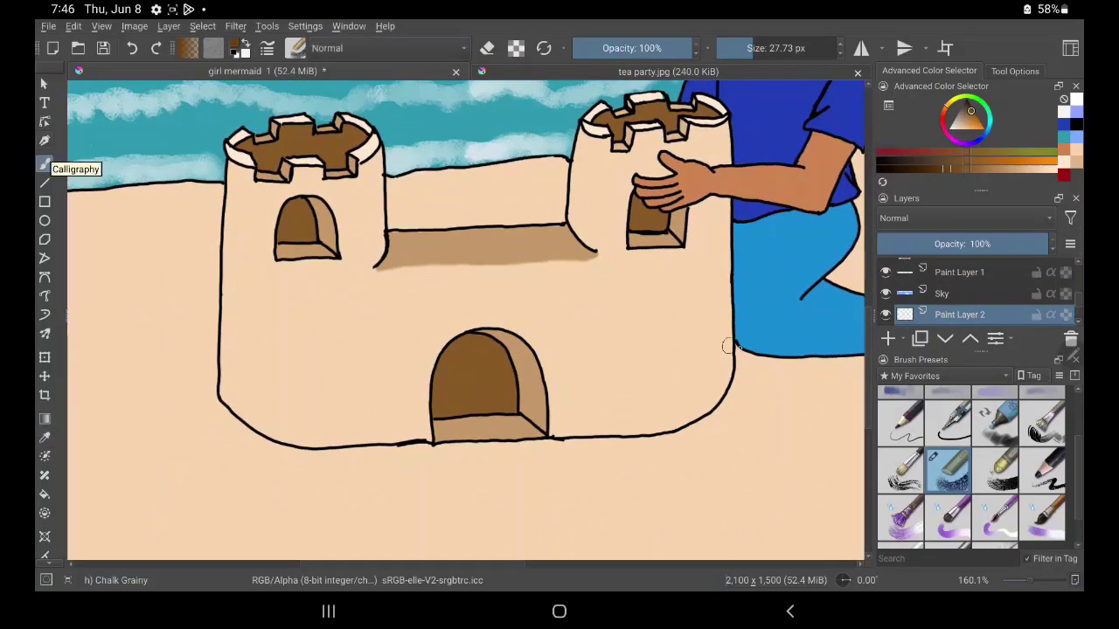
# Step: Paint brown shadows along the castle's right side, base, left wall and back wall
pyautogui.moveTo(732, 396)
pyautogui.mouseDown()
pyautogui.moveTo(711, 425)
pyautogui.moveTo(645, 452)
pyautogui.moveTo(268, 456)
pyautogui.moveTo(208, 366)
pyautogui.mouseUp()
pyautogui.moveTo(656, 450)
pyautogui.mouseDown()
pyautogui.moveTo(623, 444)
pyautogui.moveTo(731, 395)
pyautogui.moveTo(513, 457)
pyautogui.moveTo(337, 463)
pyautogui.moveTo(206, 404)
pyautogui.mouseUp()
pyautogui.moveTo(207, 404)
pyautogui.mouseDown()
pyautogui.moveTo(576, 456)
pyautogui.moveTo(586, 429)
pyautogui.mouseUp()
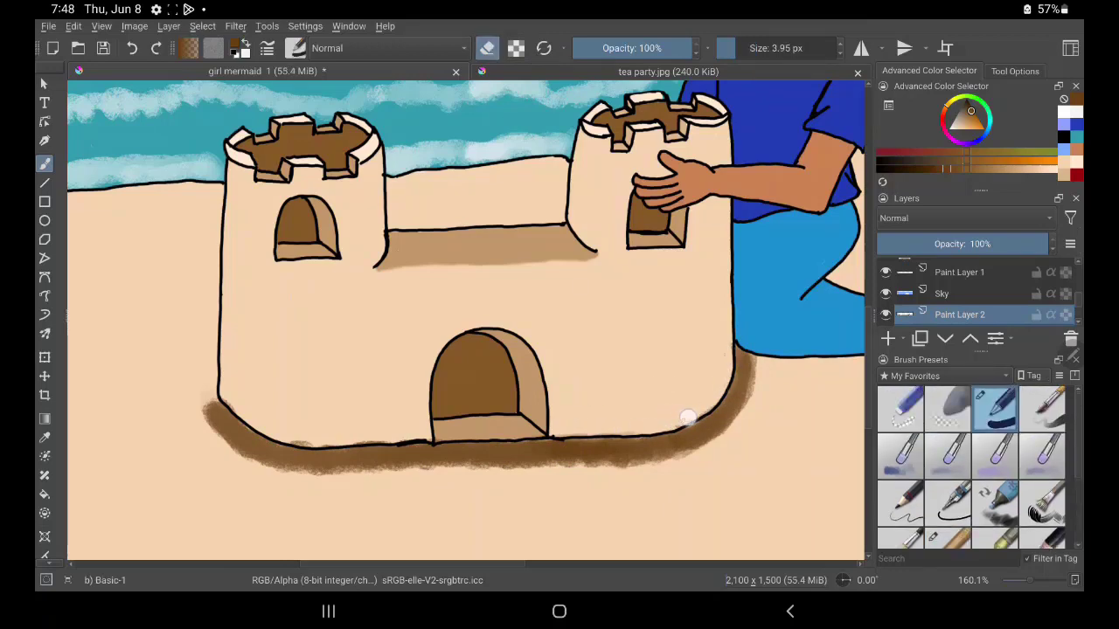
pyautogui.click(949, 502)
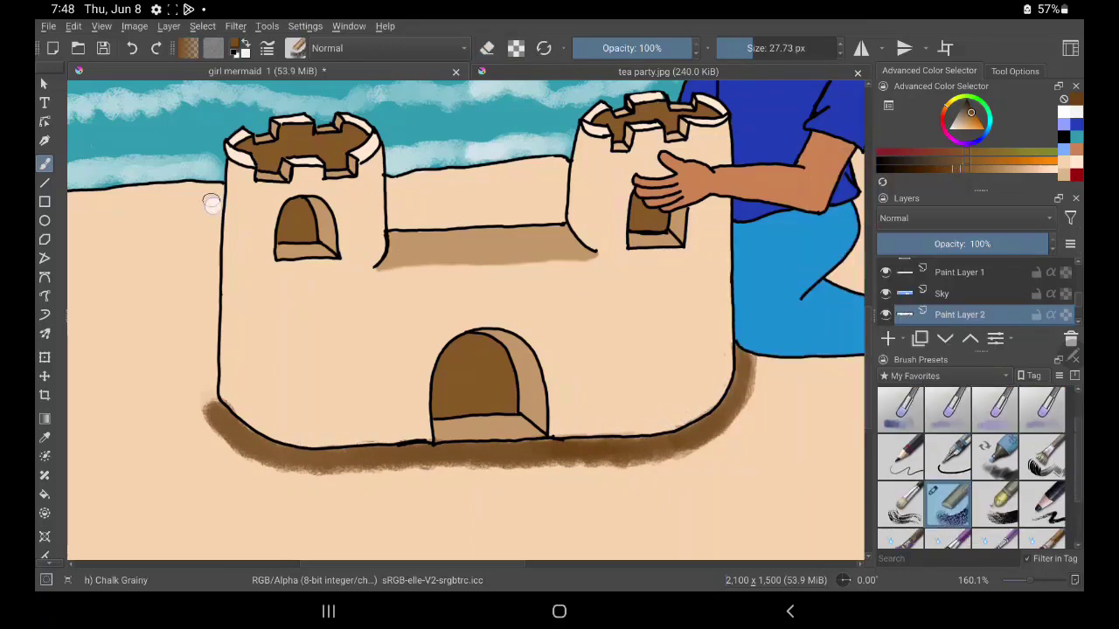
pyautogui.moveTo(212, 204)
pyautogui.mouseDown()
pyautogui.moveTo(209, 388)
pyautogui.moveTo(209, 267)
pyautogui.mouseUp()
pyautogui.moveTo(385, 183)
pyautogui.mouseDown()
pyautogui.moveTo(427, 217)
pyautogui.moveTo(557, 166)
pyautogui.moveTo(580, 183)
pyautogui.moveTo(600, 250)
pyautogui.moveTo(752, 258)
pyautogui.moveTo(332, 210)
pyautogui.mouseUp()
# Step: Shade the sand around the cup and under the tail, then erase the excess shading
pyautogui.scroll(2, 558, 166)
pyautogui.scroll(1, 597, 245)
pyautogui.moveTo(525, 229)
pyautogui.mouseDown()
pyautogui.moveTo(584, 192)
pyautogui.moveTo(690, 200)
pyautogui.moveTo(779, 332)
pyautogui.moveTo(825, 283)
pyautogui.moveTo(749, 213)
pyautogui.moveTo(798, 374)
pyautogui.moveTo(731, 492)
pyautogui.mouseUp()
pyautogui.moveTo(258, 336)
pyautogui.mouseDown()
pyautogui.moveTo(211, 356)
pyautogui.moveTo(283, 329)
pyautogui.moveTo(387, 320)
pyautogui.moveTo(367, 332)
pyautogui.moveTo(200, 345)
pyautogui.moveTo(456, 315)
pyautogui.moveTo(320, 287)
pyautogui.mouseUp()
pyautogui.keyDown('ctrl'); pyautogui.click(188, 368); pyautogui.keyUp('ctrl')
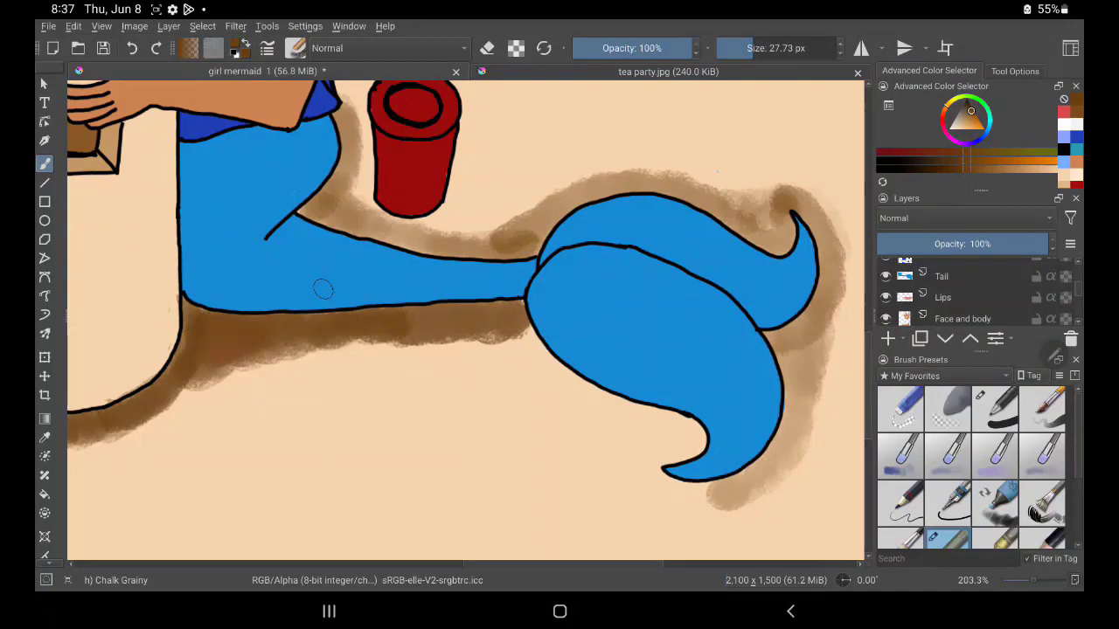
pyautogui.moveTo(507, 319)
pyautogui.mouseDown()
pyautogui.moveTo(702, 492)
pyautogui.moveTo(639, 414)
pyautogui.moveTo(703, 500)
pyautogui.mouseUp()
pyautogui.press('e')
pyautogui.moveTo(210, 367)
pyautogui.mouseDown()
pyautogui.moveTo(183, 394)
pyautogui.moveTo(215, 355)
pyautogui.moveTo(259, 345)
pyautogui.moveTo(388, 349)
pyautogui.moveTo(449, 333)
pyautogui.moveTo(559, 405)
pyautogui.moveTo(688, 519)
pyautogui.mouseUp()
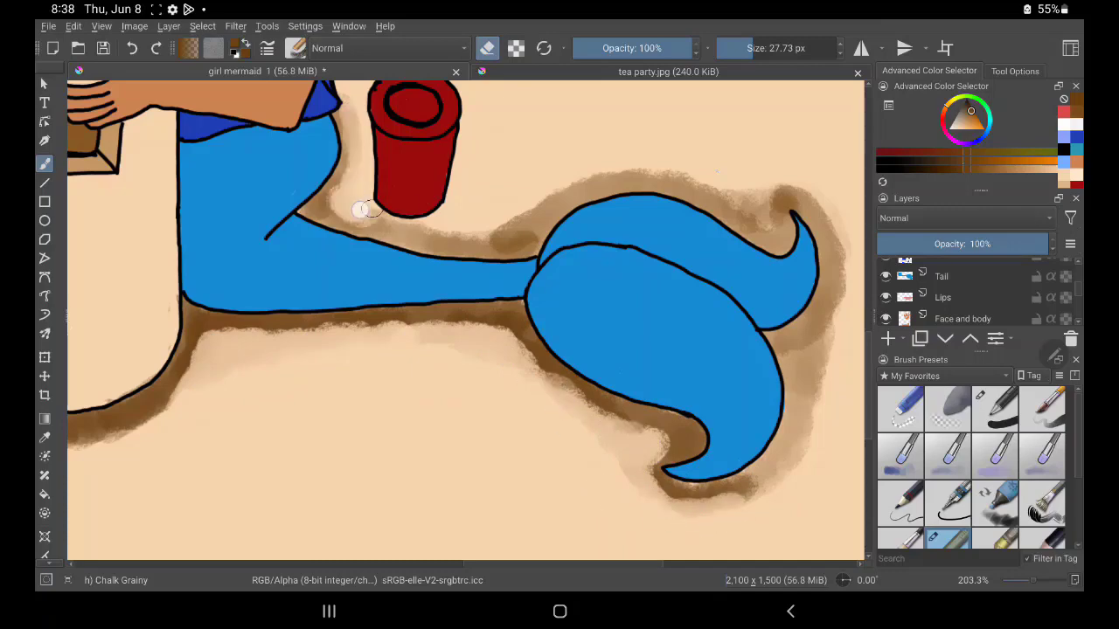
pyautogui.moveTo(362, 212)
pyautogui.mouseDown()
pyautogui.moveTo(528, 215)
pyautogui.moveTo(621, 188)
pyautogui.moveTo(786, 200)
pyautogui.mouseUp()
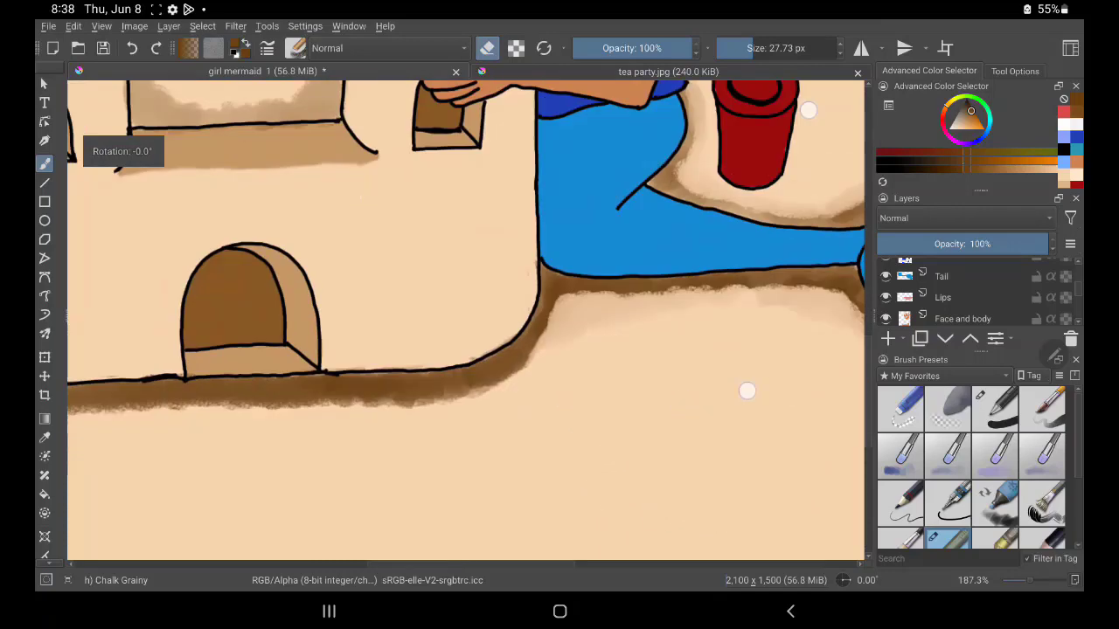
# Step: Erase more shading along the tail's upper edge and return to painting mode
pyautogui.moveTo(262, 349); pyautogui.dragTo(498, 367)
pyautogui.scroll(-5, 466, 320)
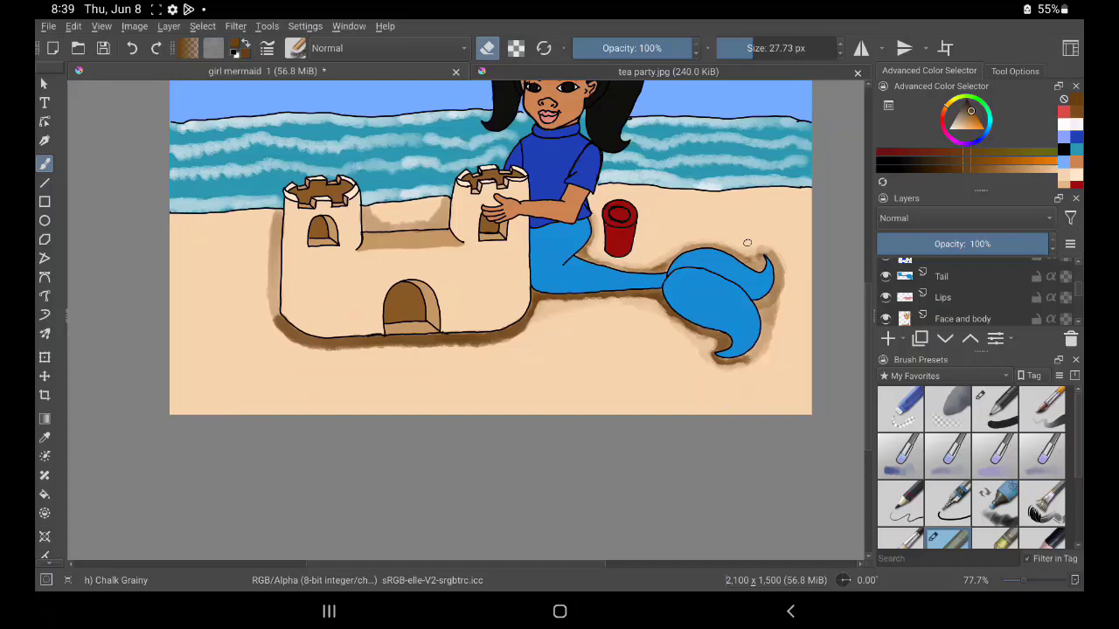
pyautogui.press('e')
# Step: With sampled light sand colour and a smaller brush, soften shadows on the castle walls and towers
pyautogui.keyDown('ctrl'); pyautogui.click(746, 243); pyautogui.keyUp('ctrl')
pyautogui.scroll(5, 437, 306)
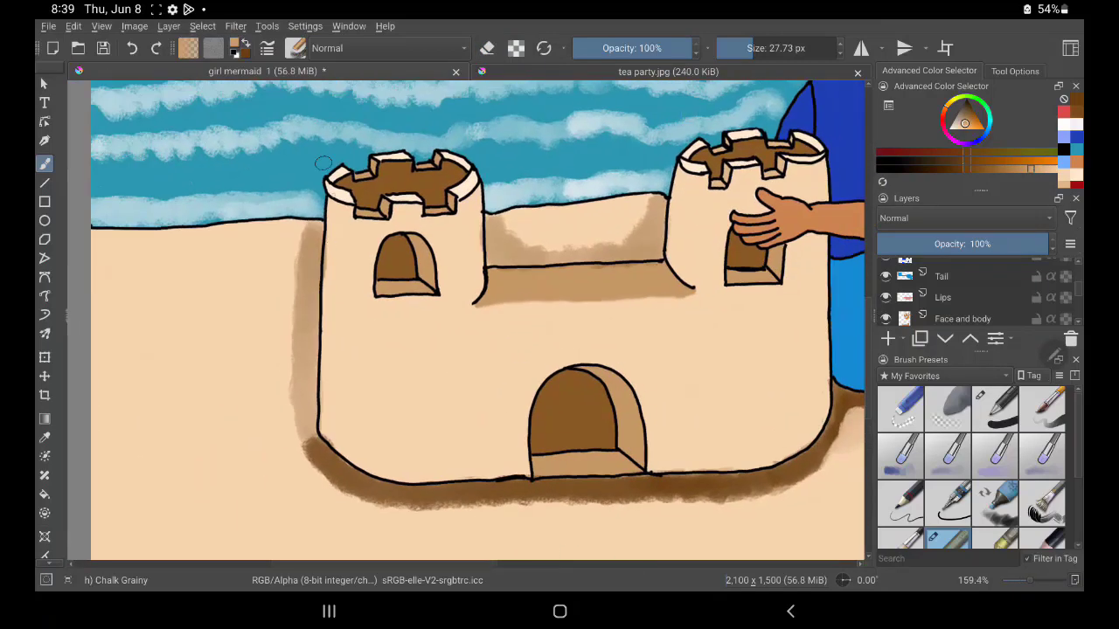
pyautogui.press('[')
pyautogui.press('[')
pyautogui.press('[')
pyautogui.moveTo(332, 323)
pyautogui.mouseDown()
pyautogui.moveTo(320, 369)
pyautogui.moveTo(407, 469)
pyautogui.moveTo(382, 464)
pyautogui.moveTo(322, 282)
pyautogui.moveTo(329, 205)
pyautogui.mouseUp()
pyautogui.moveTo(476, 192); pyautogui.dragTo(474, 301)
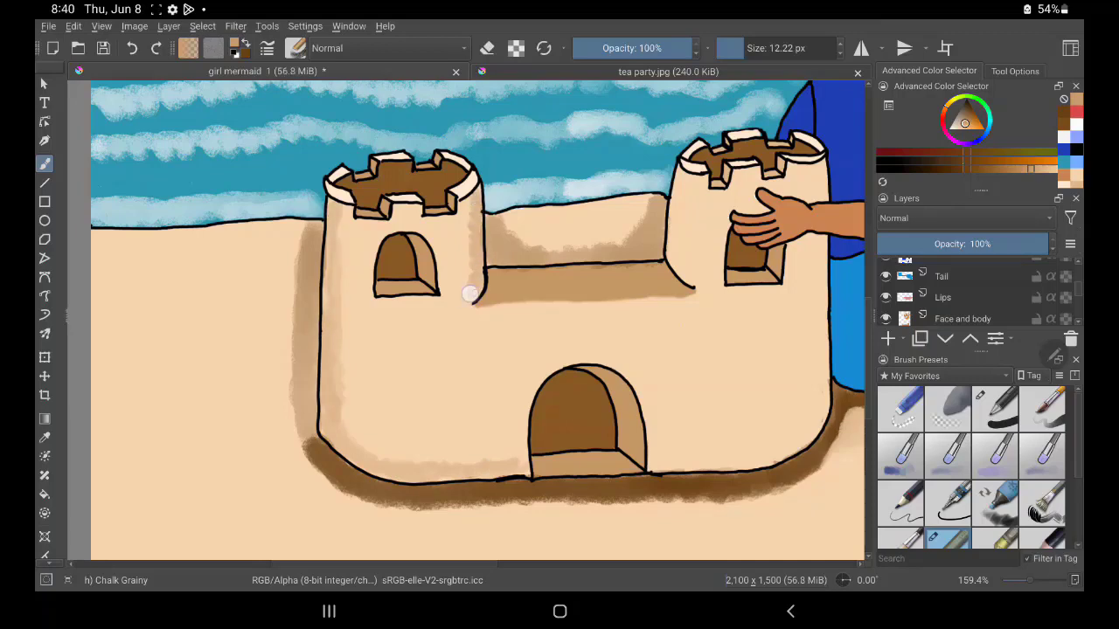
pyautogui.moveTo(677, 170); pyautogui.dragTo(703, 284)
pyautogui.moveTo(769, 462)
pyautogui.mouseDown()
pyautogui.moveTo(821, 393)
pyautogui.moveTo(814, 332)
pyautogui.moveTo(711, 464)
pyautogui.moveTo(654, 472)
pyautogui.mouseUp()
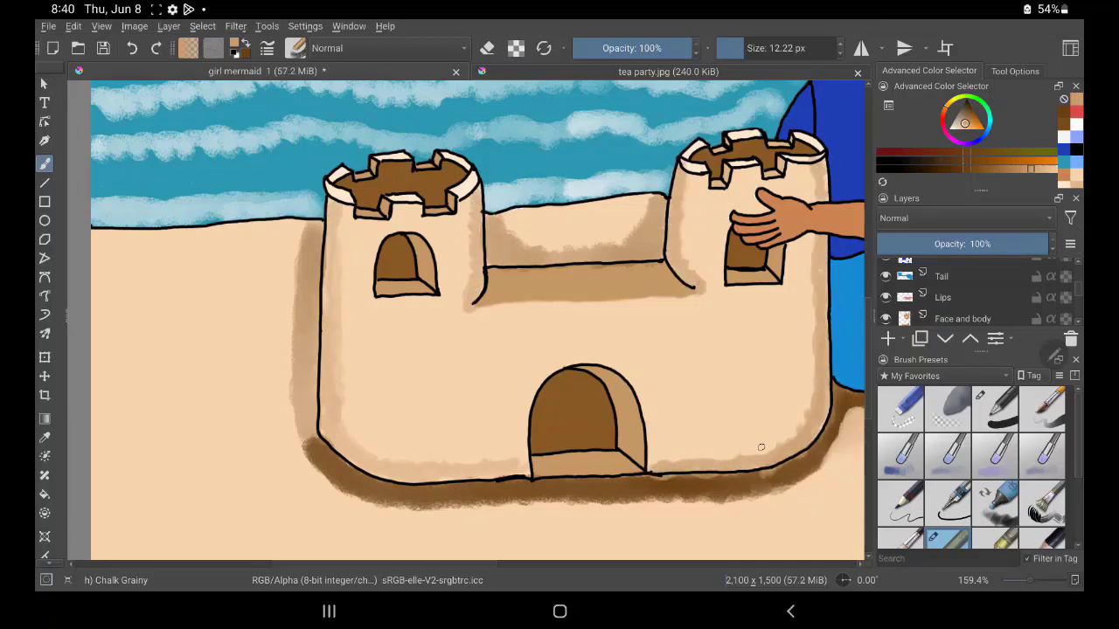
pyautogui.scroll(-3, 760, 447)
# Step: Zoom in on the face and paint orange blush on both cheeks on a new layer
pyautogui.scroll(5, 472, 323)
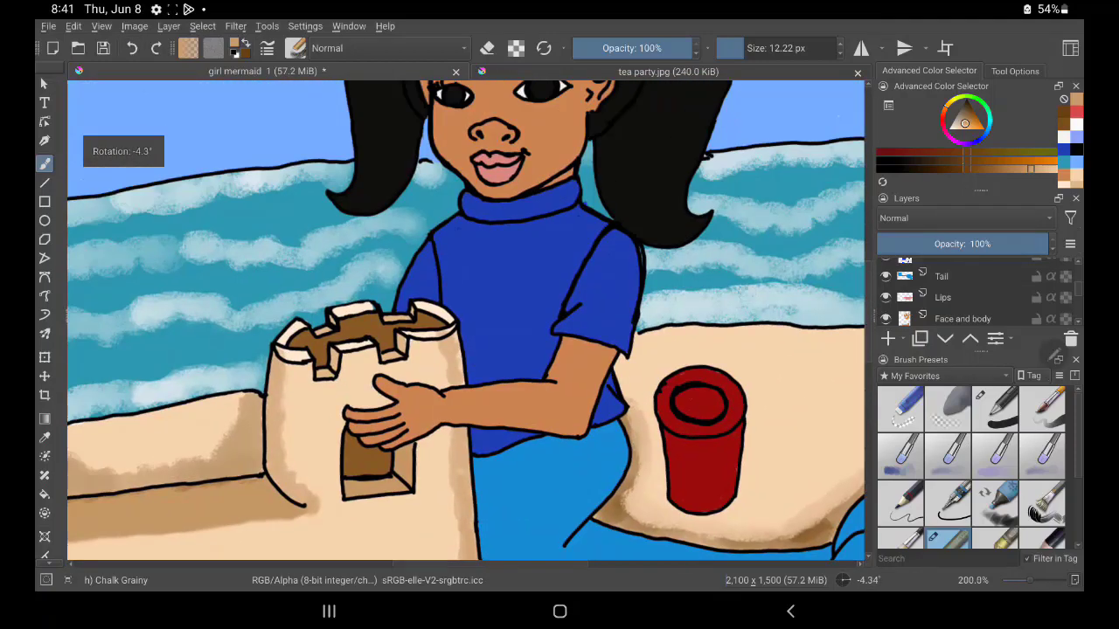
pyautogui.scroll(3, 472, 324)
pyautogui.moveTo(786, 48); pyautogui.dragTo(726, 48)
pyautogui.click(888, 339)
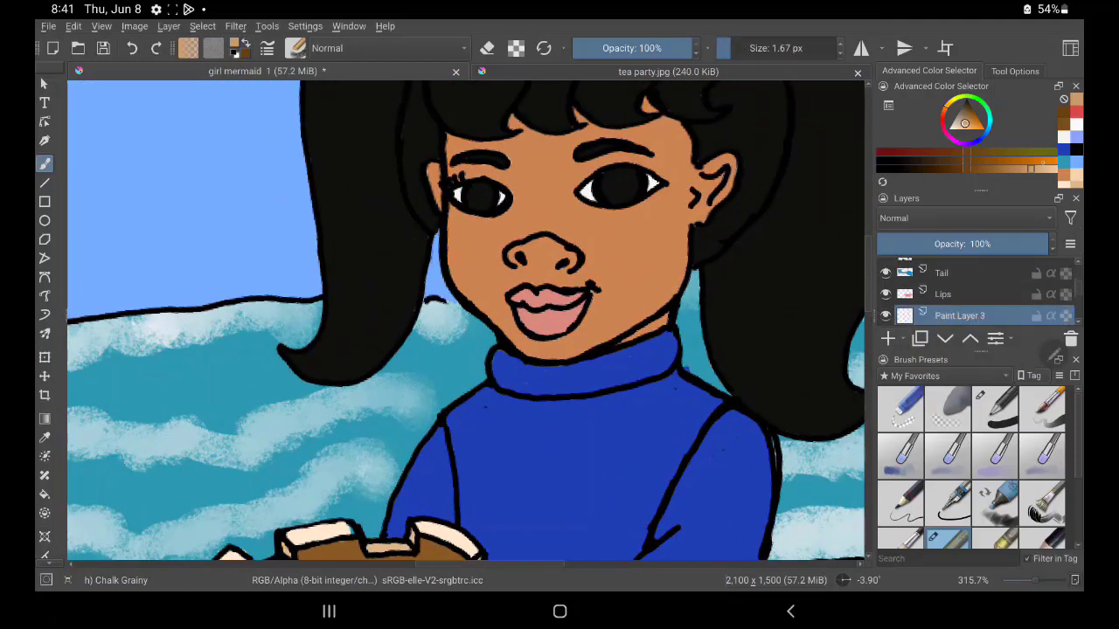
pyautogui.click(640, 260)
pyautogui.moveTo(653, 259); pyautogui.dragTo(659, 251)
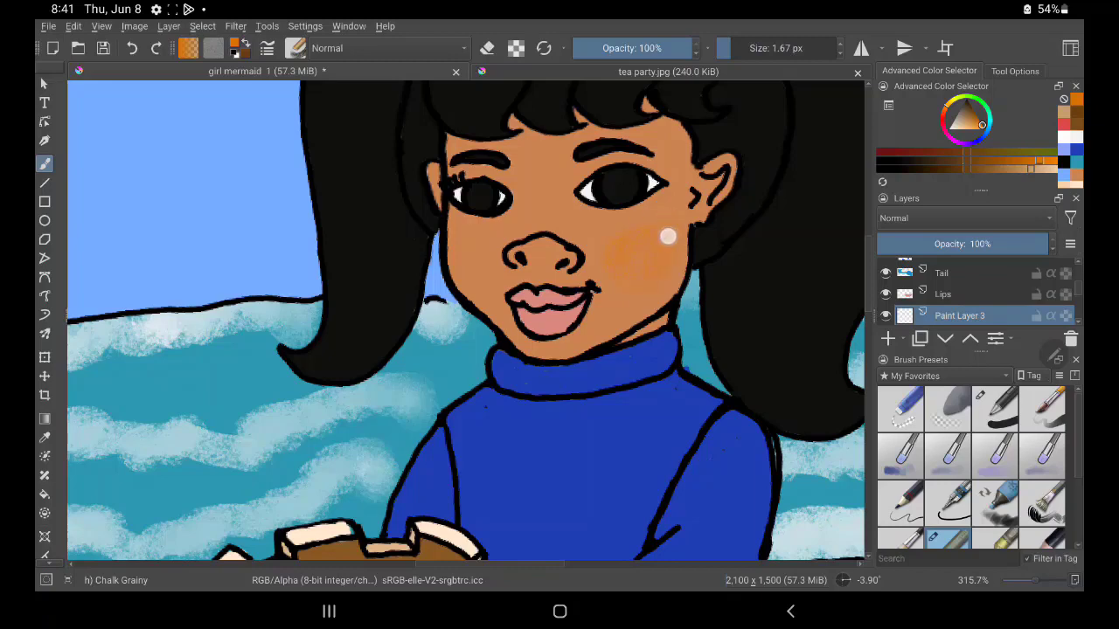
pyautogui.moveTo(471, 289); pyautogui.dragTo(465, 260)
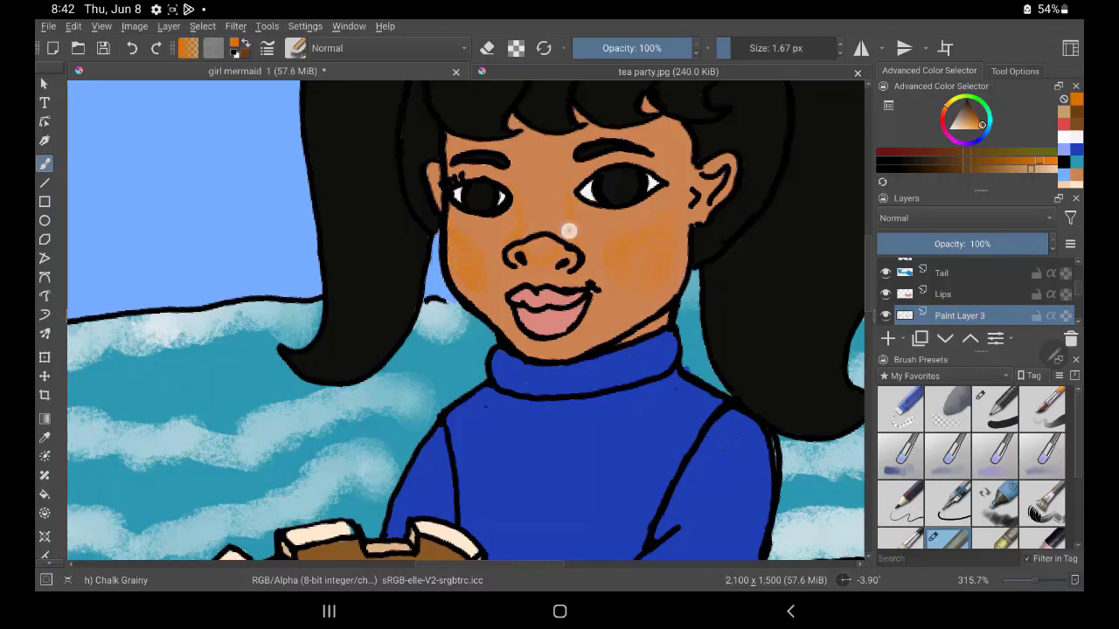
# Step: Choose a second orange for nose shading and touch up the line along the hand's fingers
pyautogui.keyDown('ctrl'); pyautogui.click(524, 224); pyautogui.keyUp('ctrl')
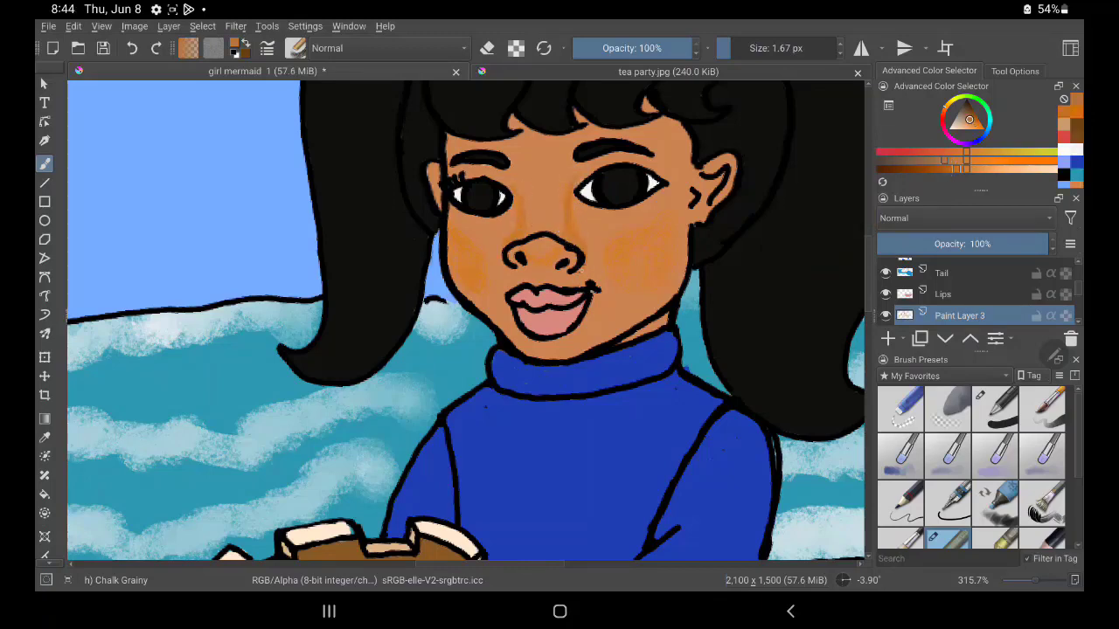
pyautogui.keyDown('ctrl'); pyautogui.click(567, 201); pyautogui.keyUp('ctrl')
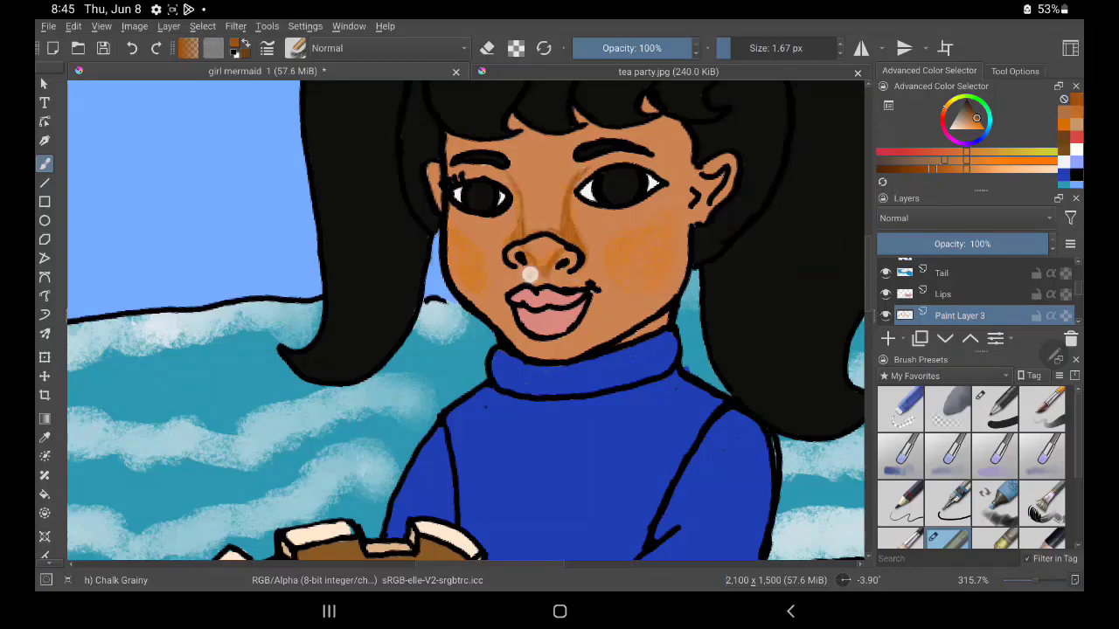
pyautogui.scroll(-5, 618, 291)
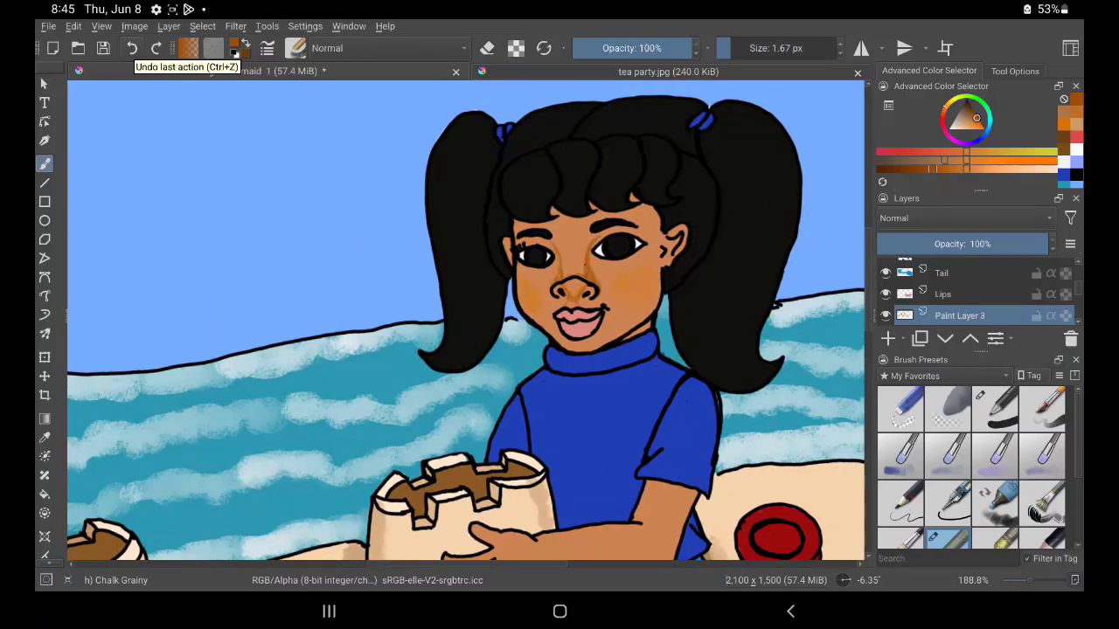
pyautogui.scroll(5, 609, 278)
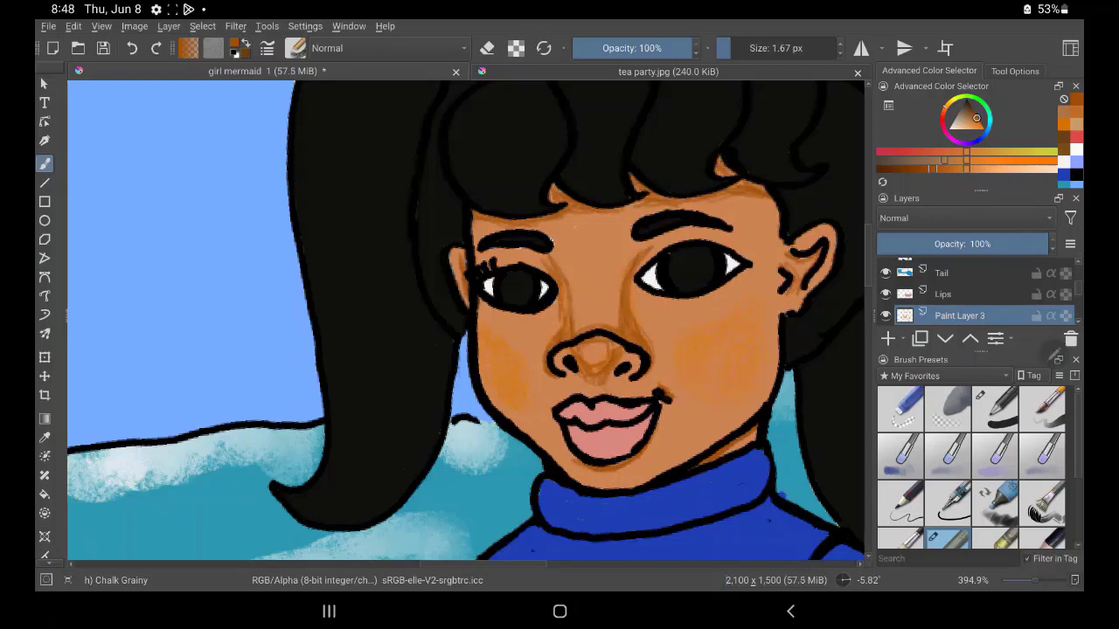
pyautogui.moveTo(559, 1); pyautogui.dragTo(560, 393)
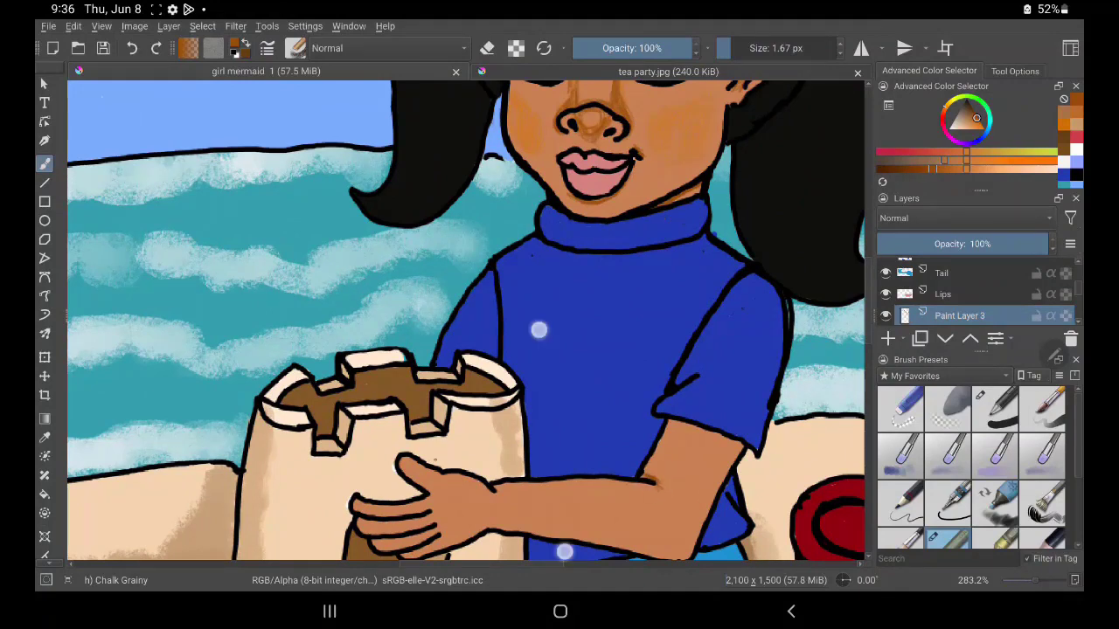
pyautogui.moveTo(538, 330); pyautogui.dragTo(583, 260)
pyautogui.moveTo(426, 472); pyautogui.dragTo(445, 470)
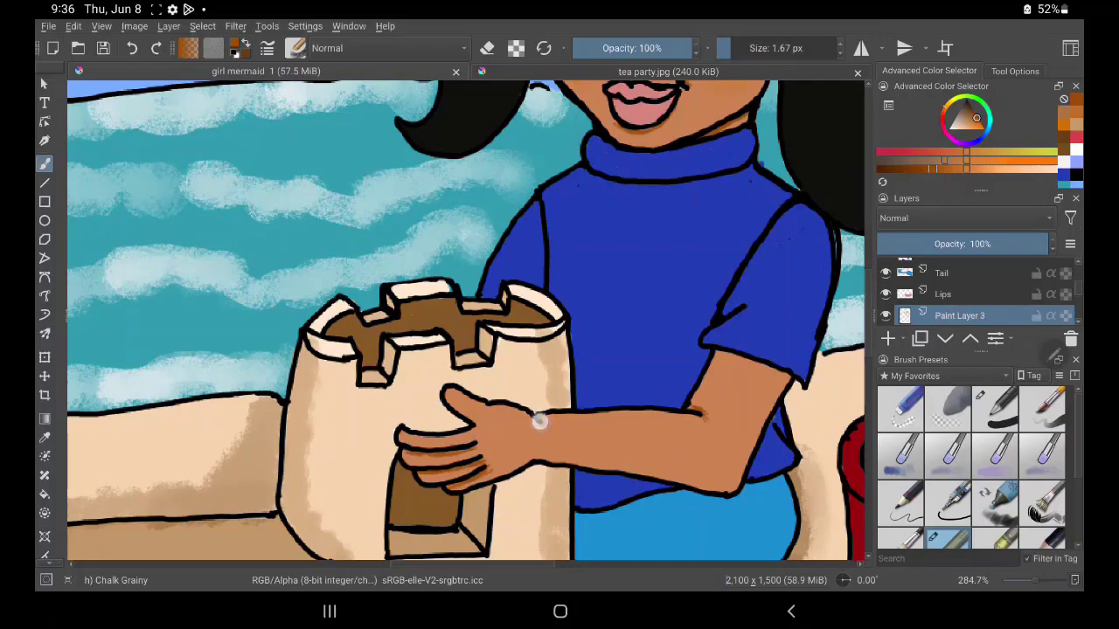
pyautogui.scroll(3, 635, 423)
pyautogui.press('Insert')
# Step: Sample the lip pink, repaint the upper and lower lips smoothly, then add Paint Layer 5
pyautogui.click(44, 437)
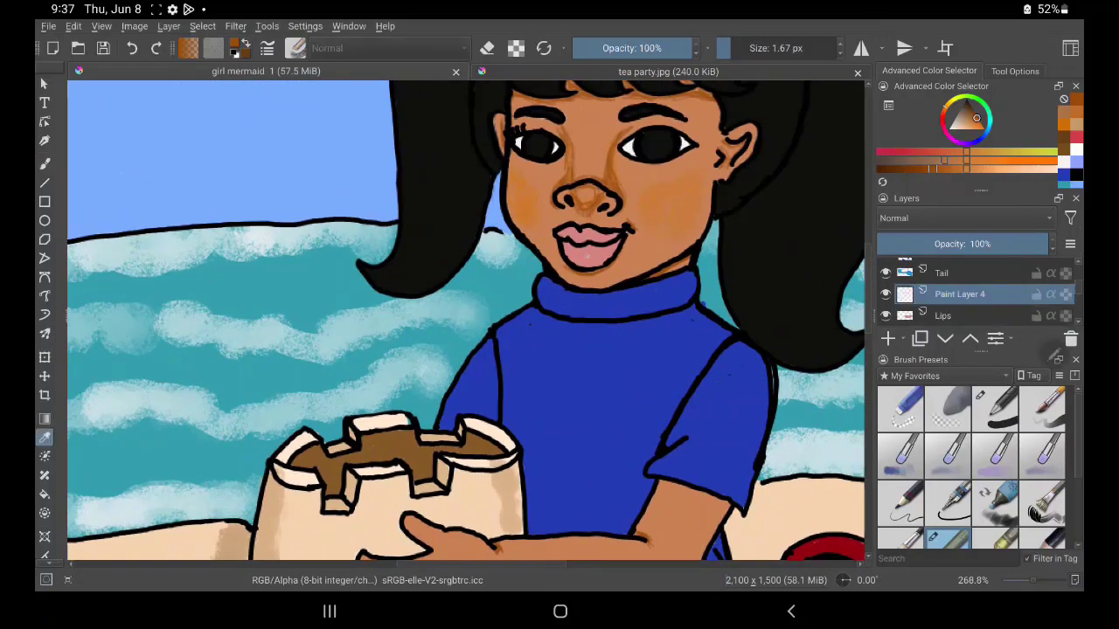
pyautogui.click(594, 242)
pyautogui.scroll(2, 562, 254)
pyautogui.press('b')
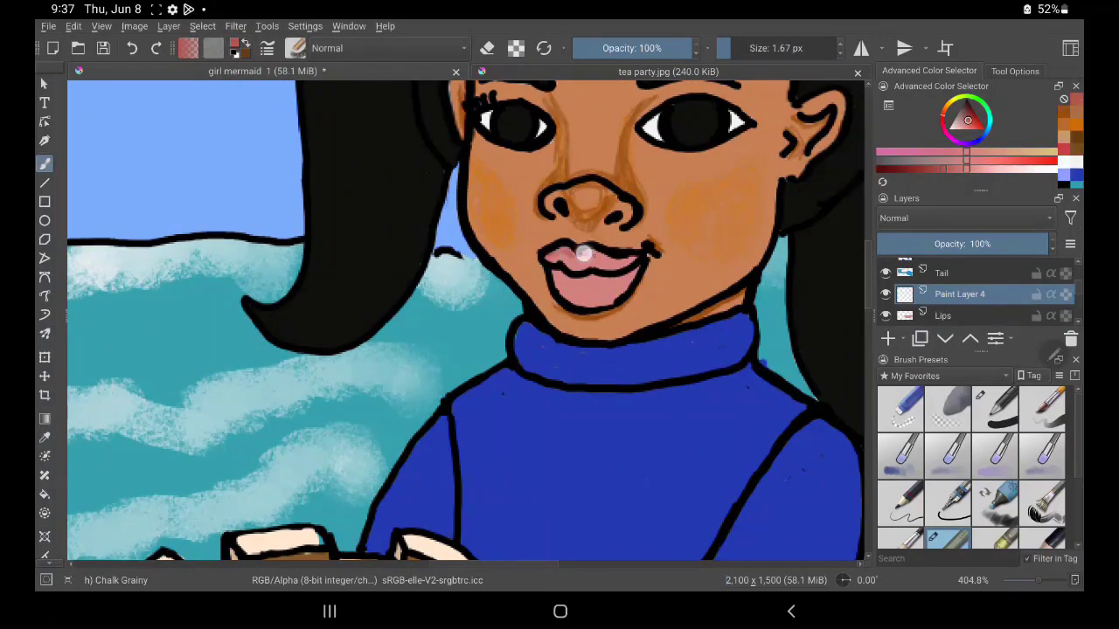
pyautogui.moveTo(617, 267)
pyautogui.mouseDown()
pyautogui.moveTo(604, 303)
pyautogui.moveTo(561, 294)
pyautogui.mouseUp()
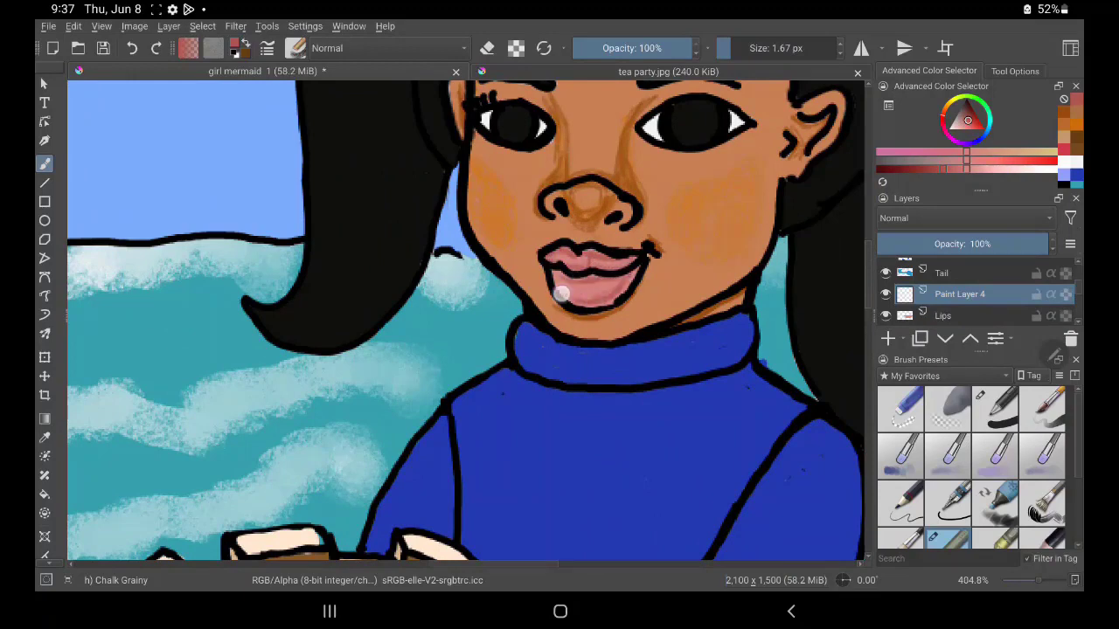
pyautogui.moveTo(567, 247); pyautogui.dragTo(571, 295)
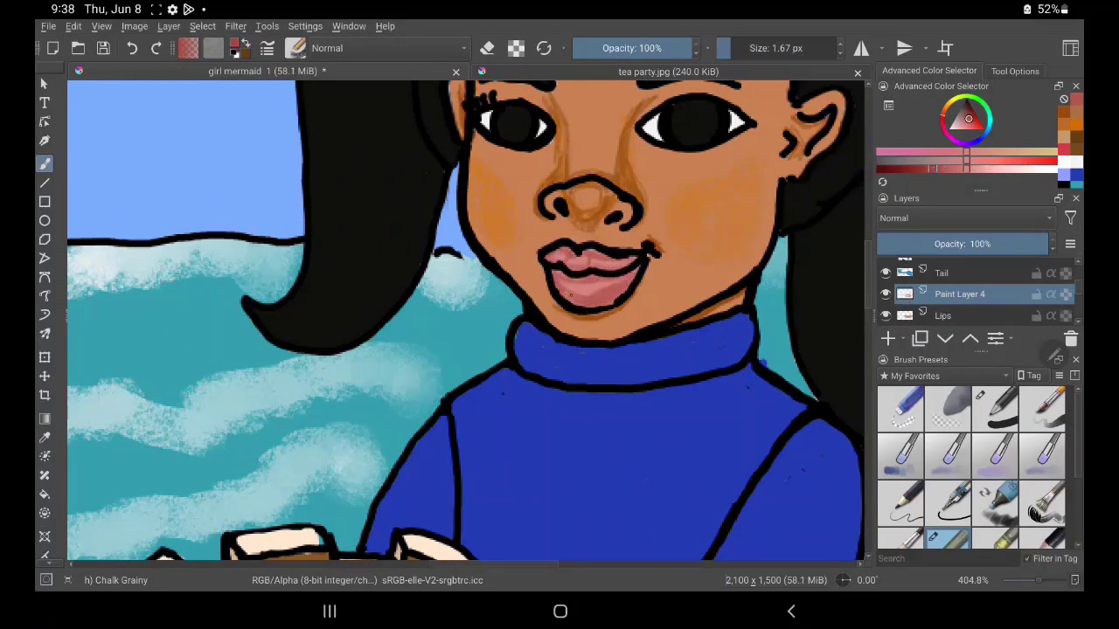
pyautogui.scroll(-3, 559, 314)
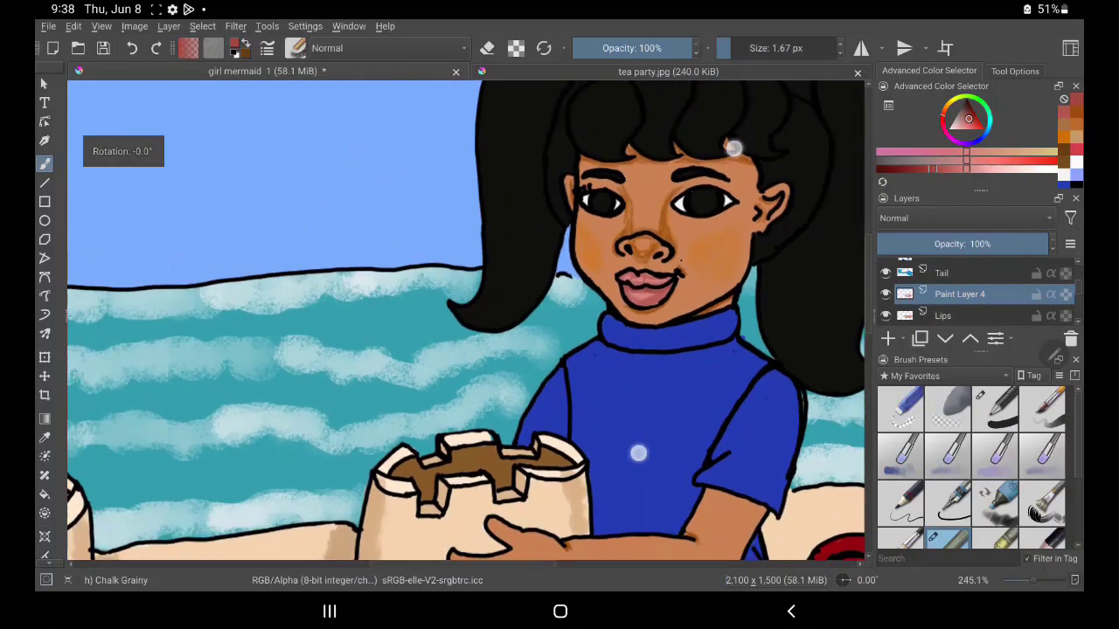
pyautogui.click(887, 338)
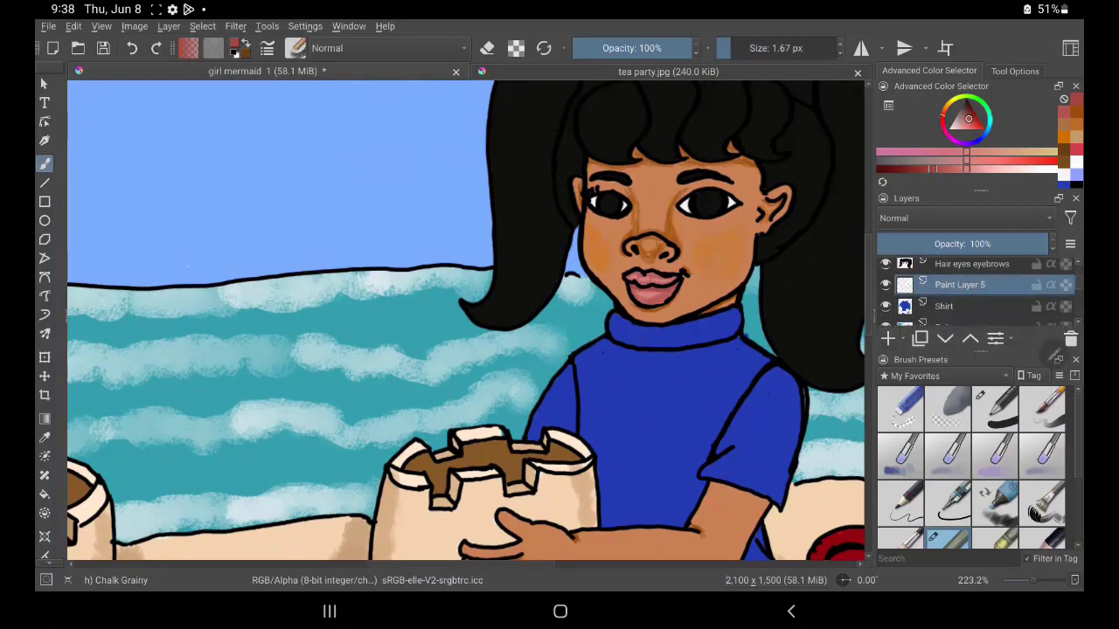
# Step: Pick a dark blue for shirt shading, undo a trial collar stroke and switch to Basic-1
pyautogui.click(1064, 175)
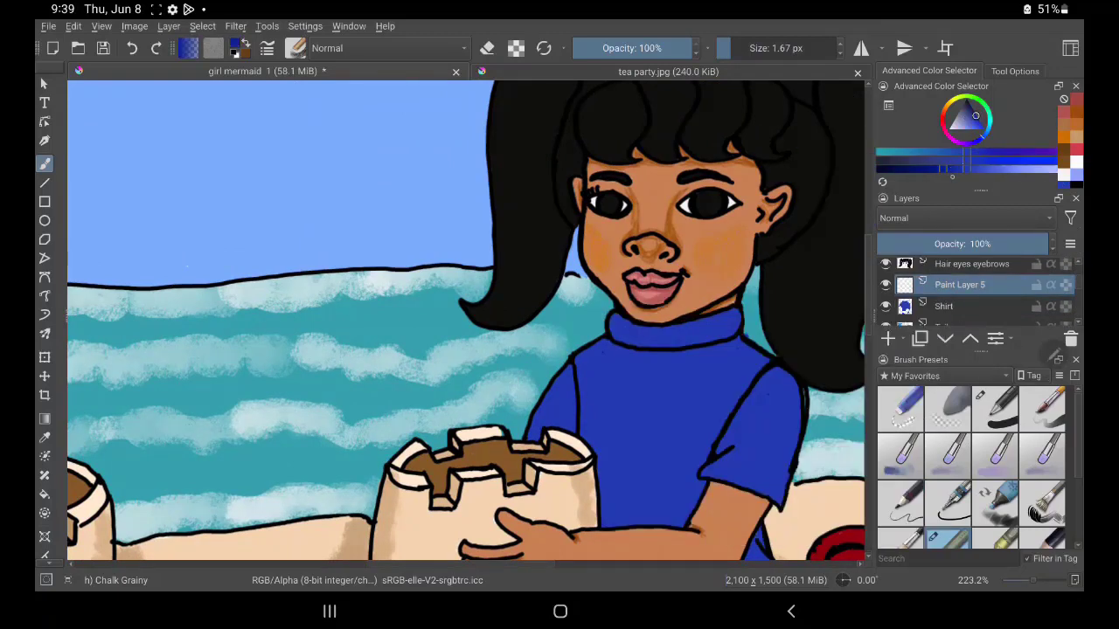
pyautogui.scroll(2, 694, 273)
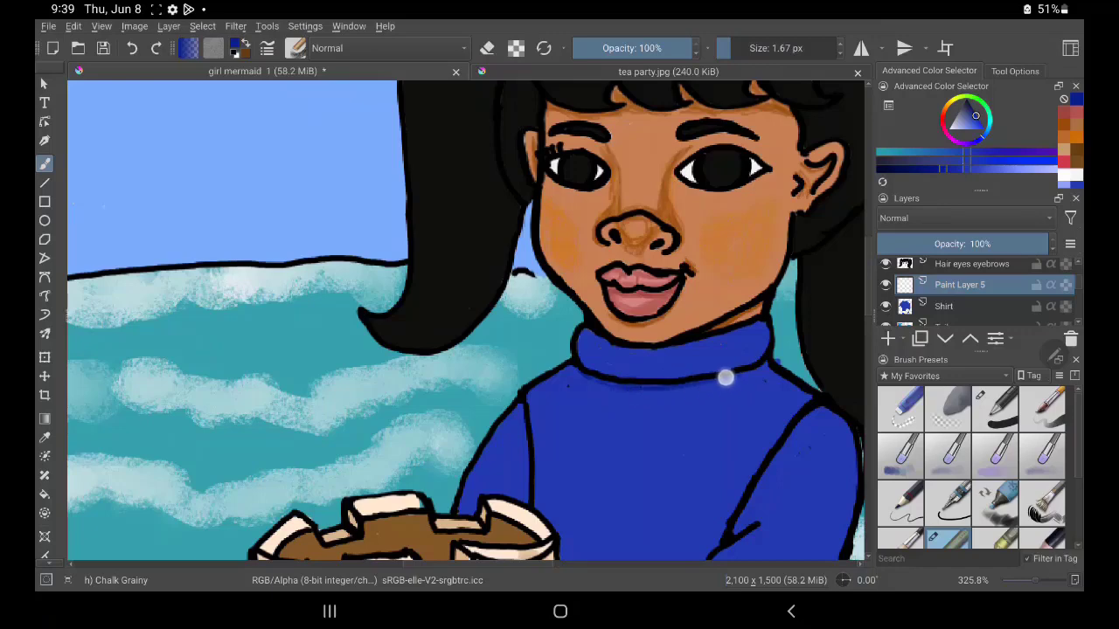
pyautogui.moveTo(739, 381); pyautogui.dragTo(775, 361)
pyautogui.press('e')
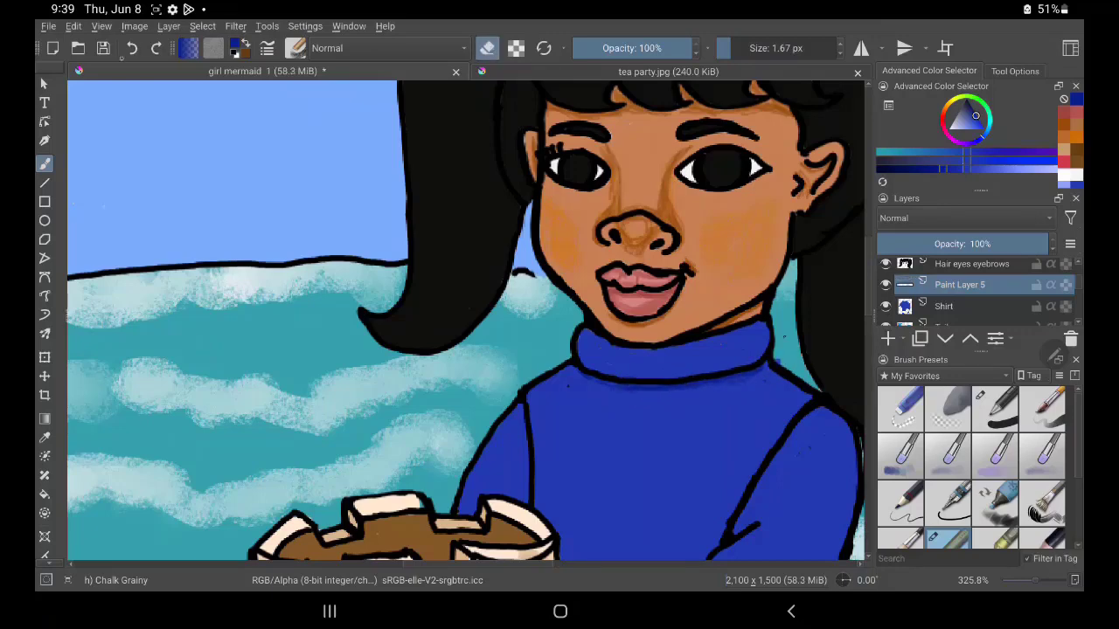
pyautogui.click(132, 48)
pyautogui.click(996, 409)
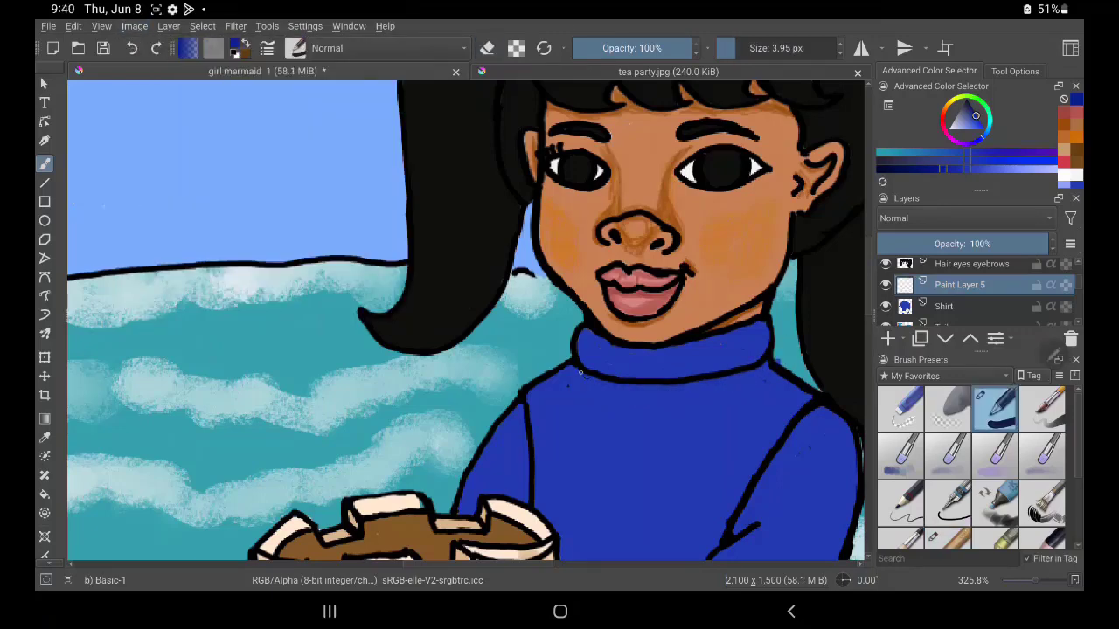
# Step: Darken the collar's lower edge, the left shoulder line and the shirt under the arm
pyautogui.moveTo(566, 368); pyautogui.dragTo(744, 375)
pyautogui.moveTo(525, 410); pyautogui.dragTo(527, 495)
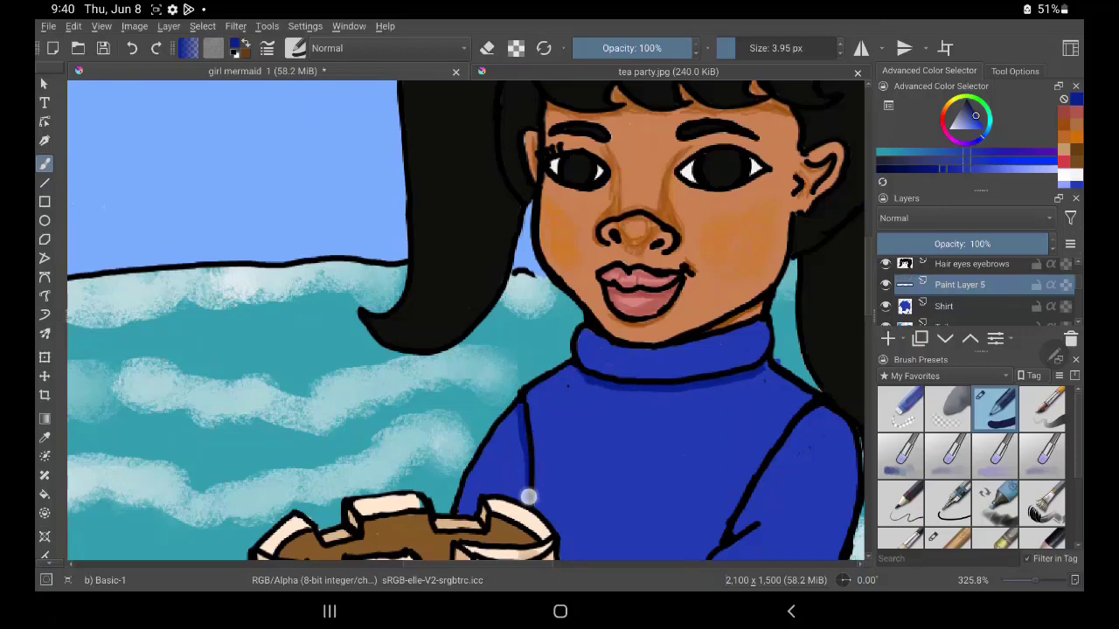
pyautogui.scroll(-3, 725, 507)
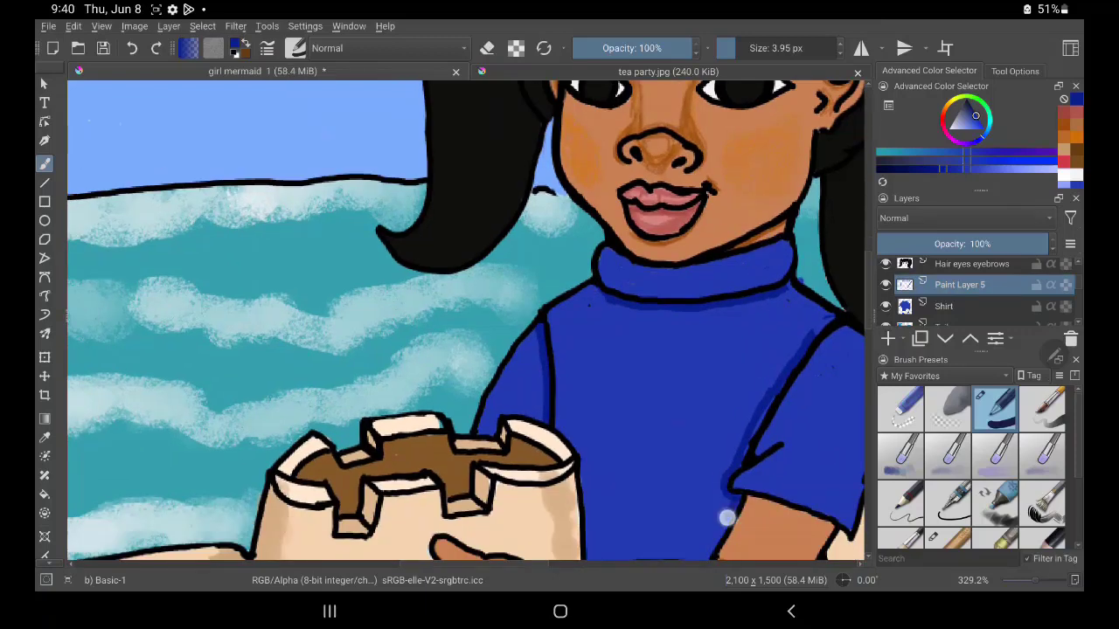
pyautogui.scroll(-3, 770, 265)
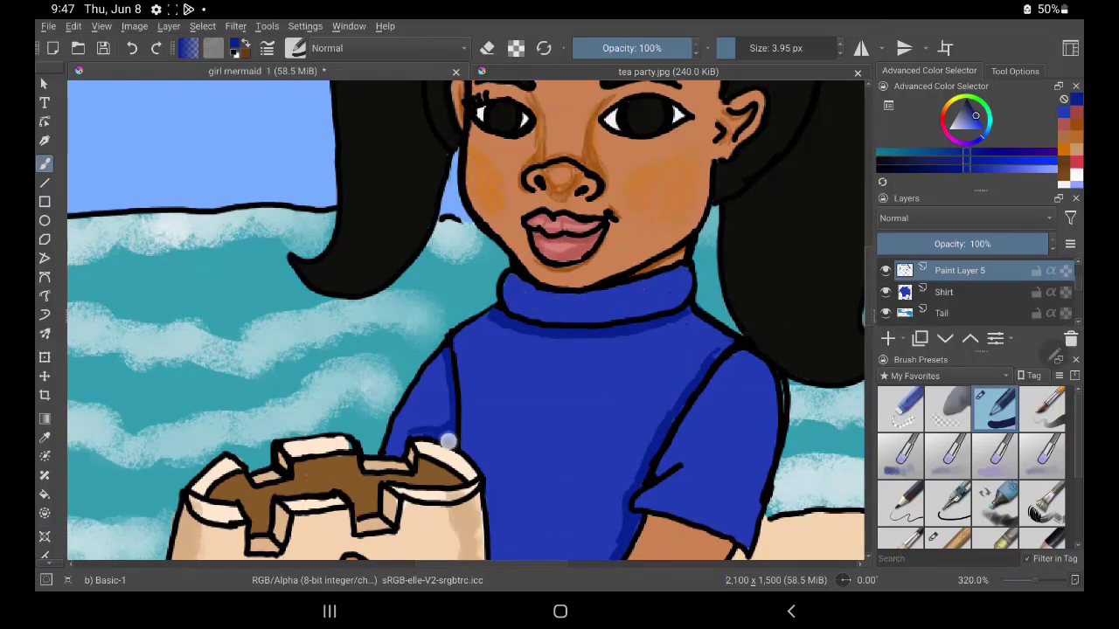
pyautogui.scroll(-5, 719, 507)
pyautogui.moveTo(534, 458); pyautogui.dragTo(581, 459)
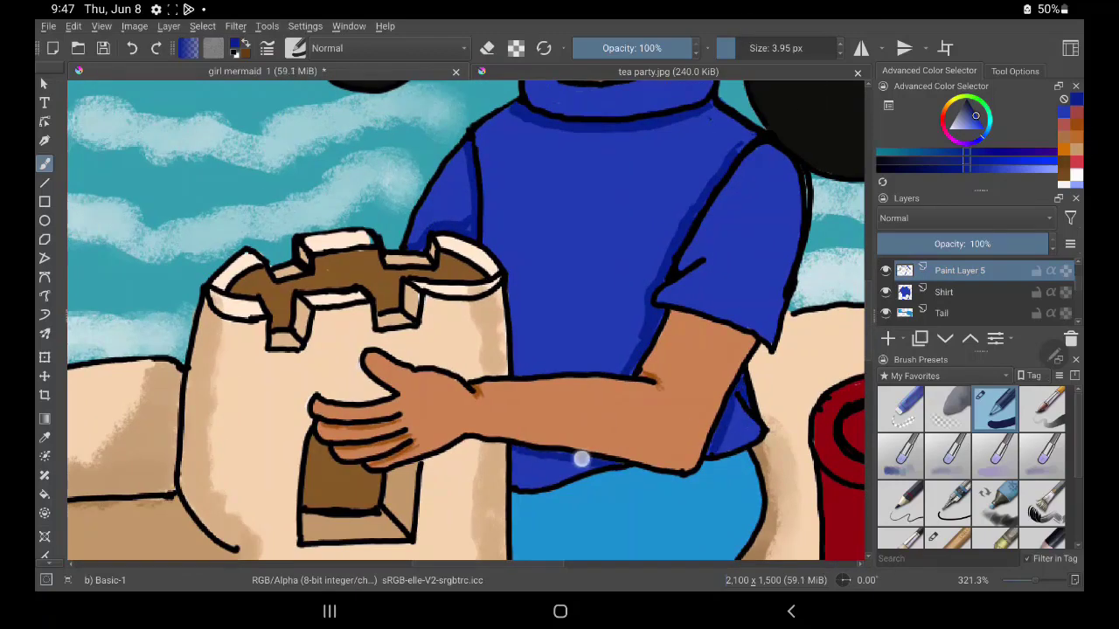
pyautogui.click(941, 313)
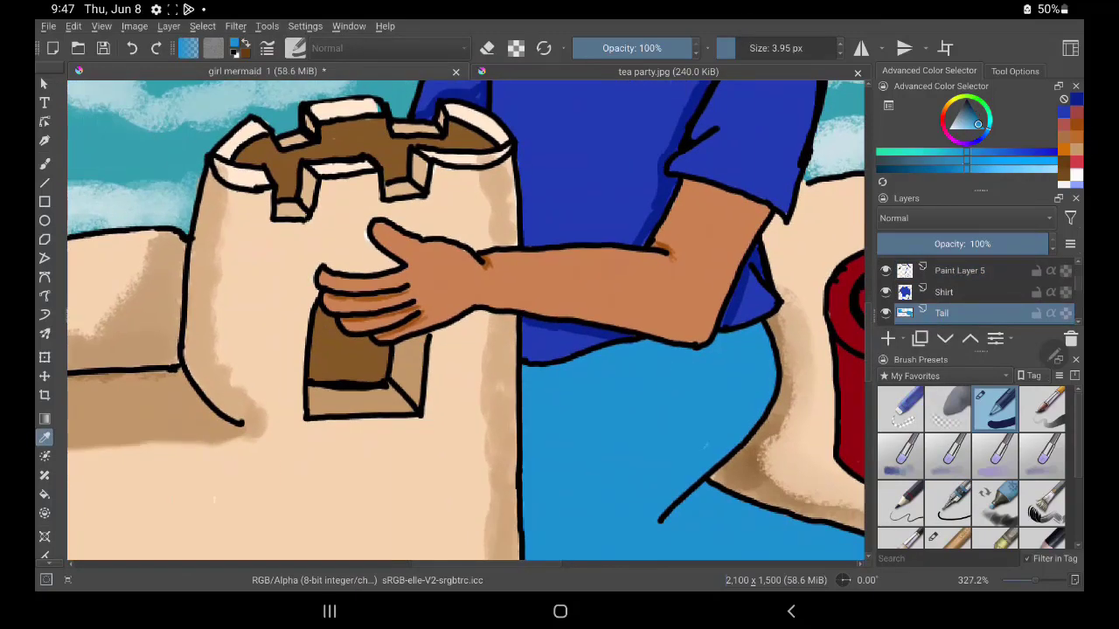
# Step: Try dark-blue strokes along the tail's top and left edge, then undo them
pyautogui.scroll(-3, 617, 438)
pyautogui.moveTo(529, 368); pyautogui.dragTo(758, 328)
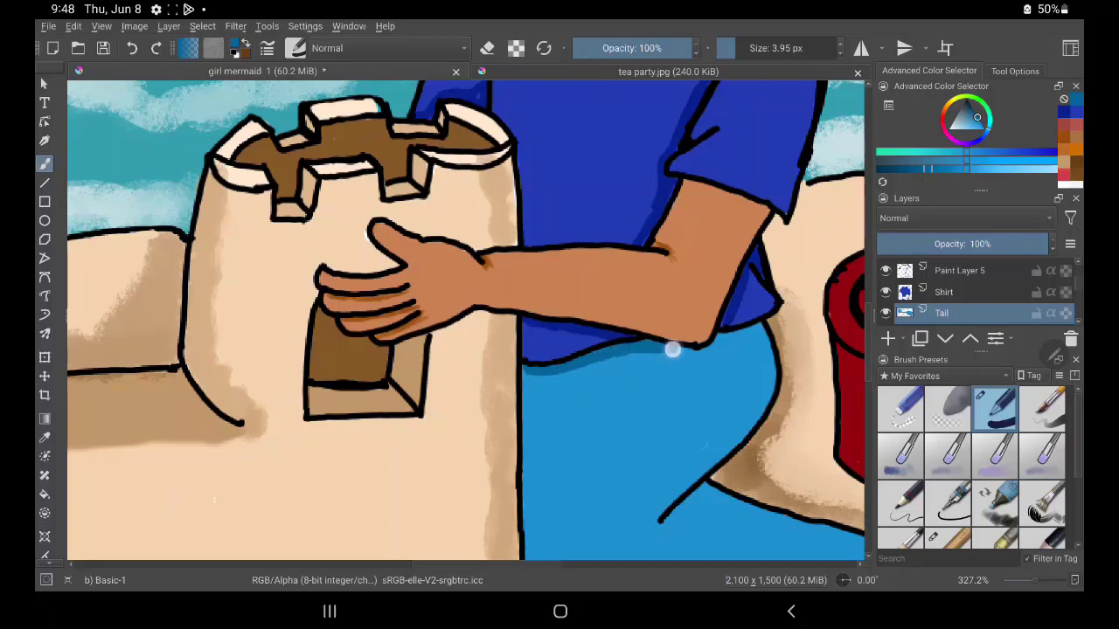
pyautogui.moveTo(525, 437); pyautogui.dragTo(529, 534)
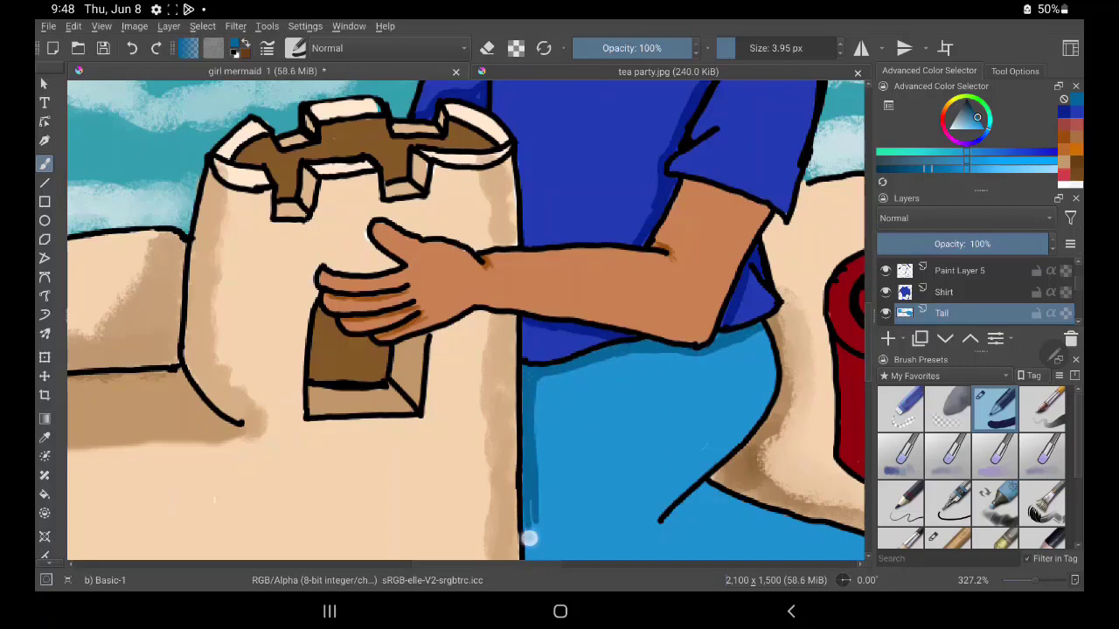
pyautogui.scroll(-3, 553, 309)
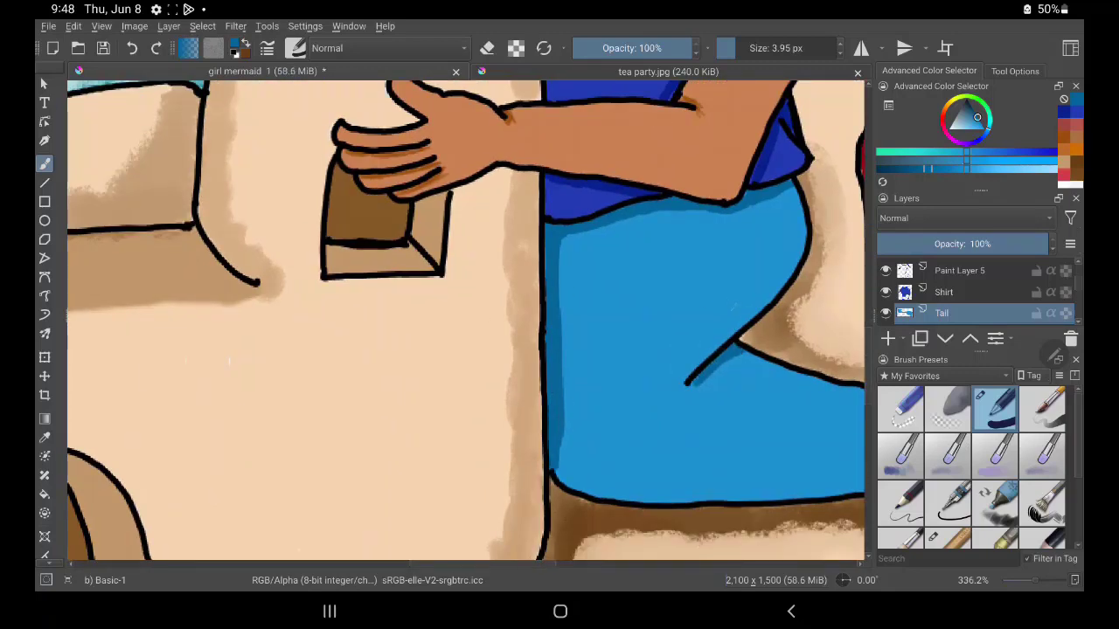
pyautogui.click(134, 26)
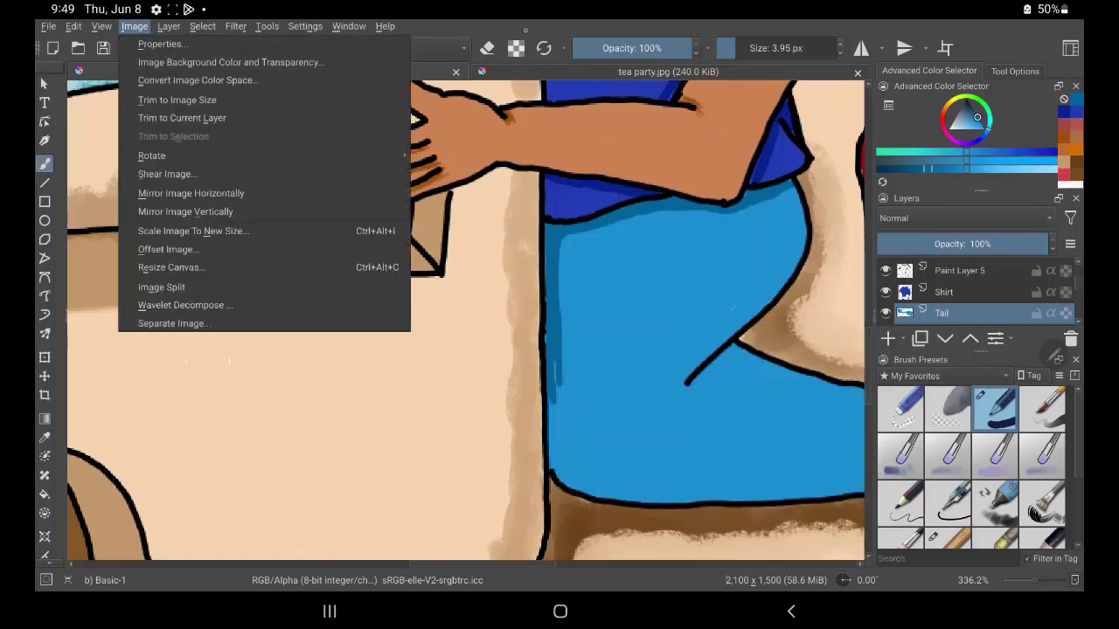
pyautogui.click(132, 48)
# Step: On new Paint Layer 6, paint dark-blue shading under the arm and along the tail's top
pyautogui.click(887, 338)
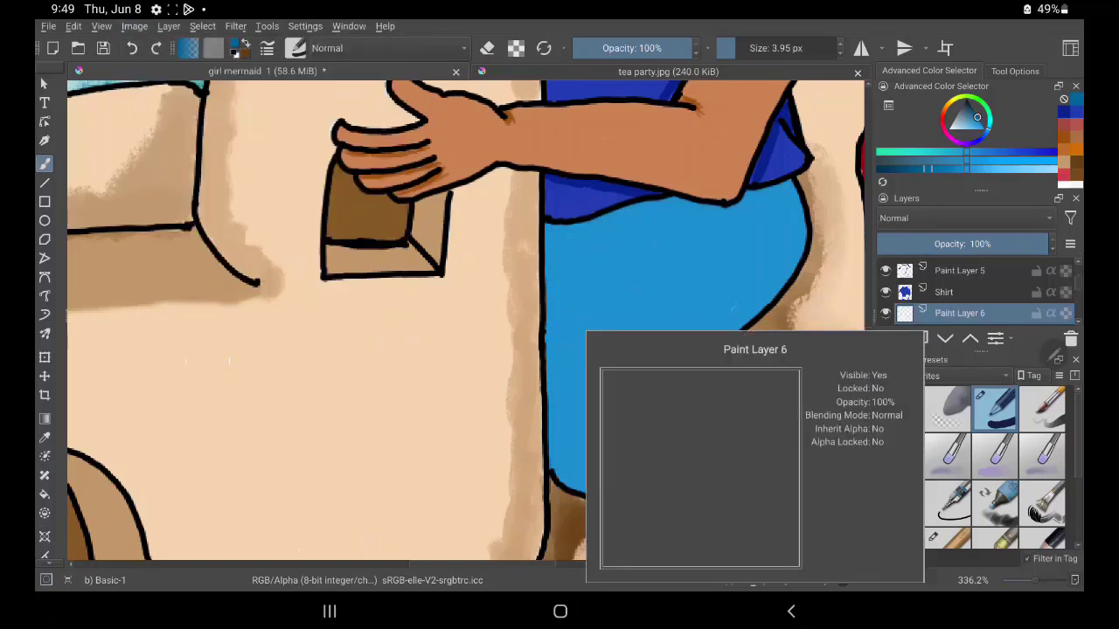
pyautogui.moveTo(559, 242); pyautogui.dragTo(664, 202)
pyautogui.moveTo(600, 222); pyautogui.dragTo(790, 182)
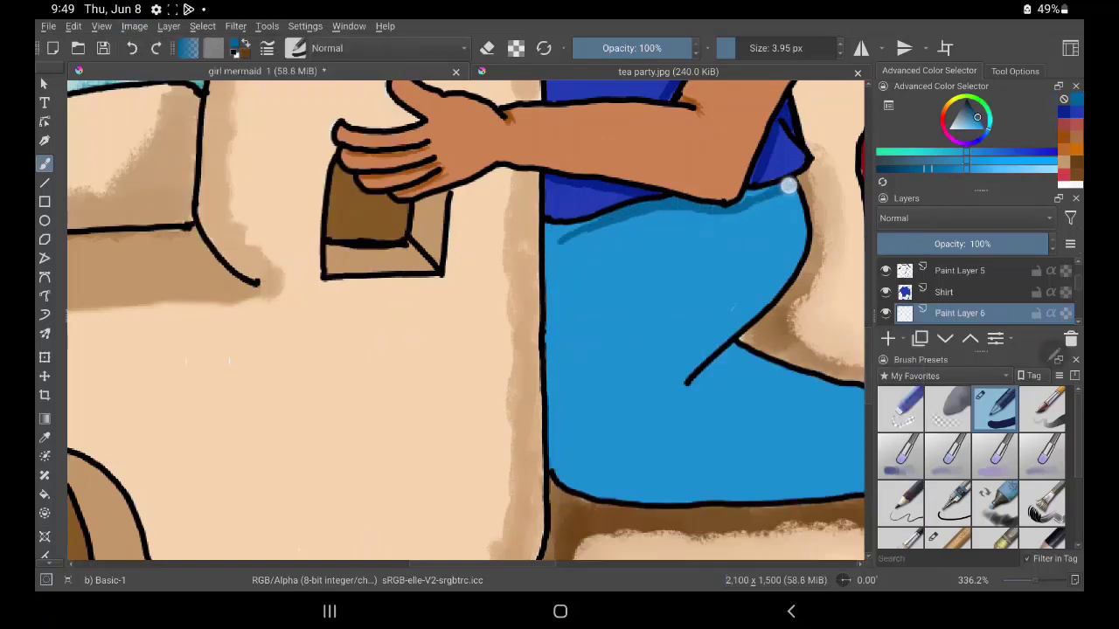
pyautogui.moveTo(549, 245)
pyautogui.mouseDown()
pyautogui.moveTo(558, 229)
pyautogui.moveTo(549, 335)
pyautogui.mouseUp()
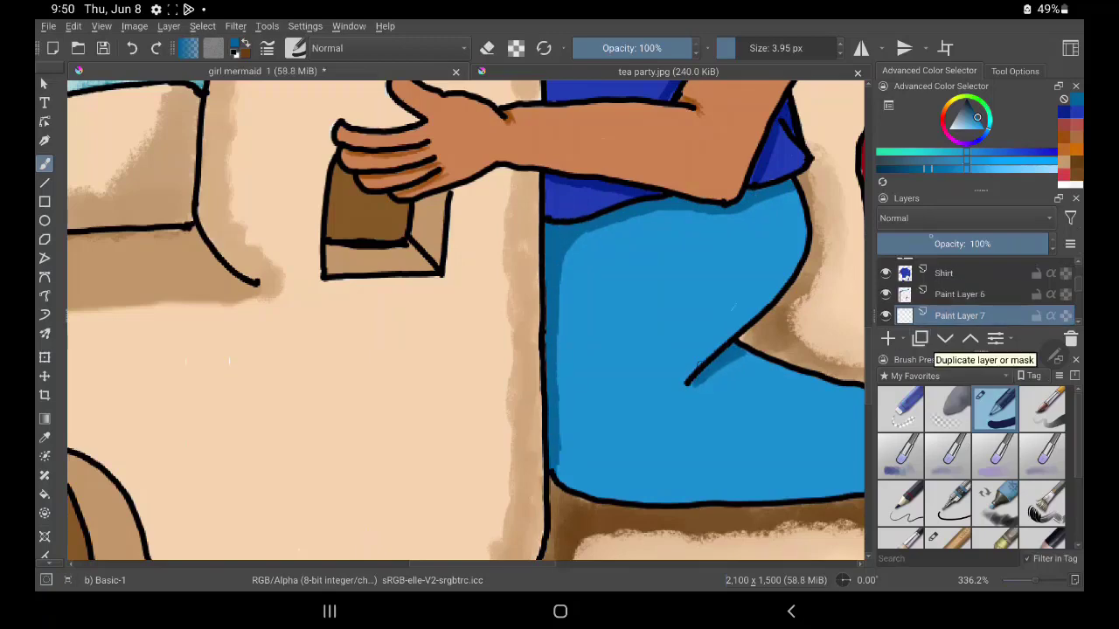
# Step: Lower Paint Layer 6 to 63% opacity and start dark blue scale rows below the shirt
pyautogui.click(959, 294)
pyautogui.moveTo(1049, 244); pyautogui.dragTo(985, 244)
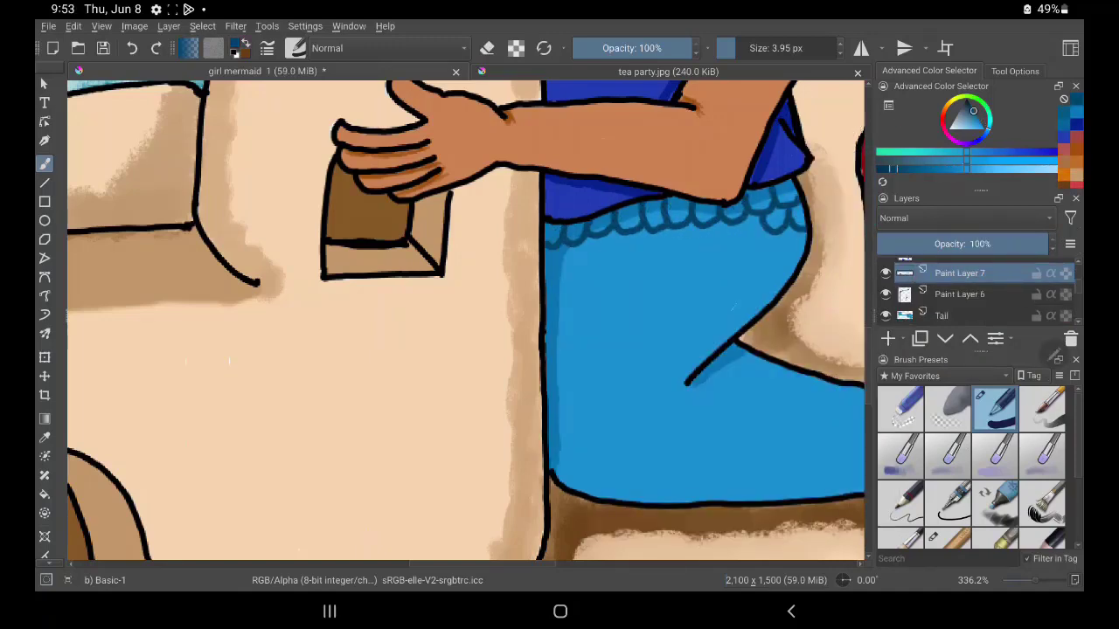
pyautogui.moveTo(699, 231); pyautogui.dragTo(769, 245)
pyautogui.moveTo(546, 253)
pyautogui.mouseDown()
pyautogui.moveTo(577, 280)
pyautogui.moveTo(772, 264)
pyautogui.mouseUp()
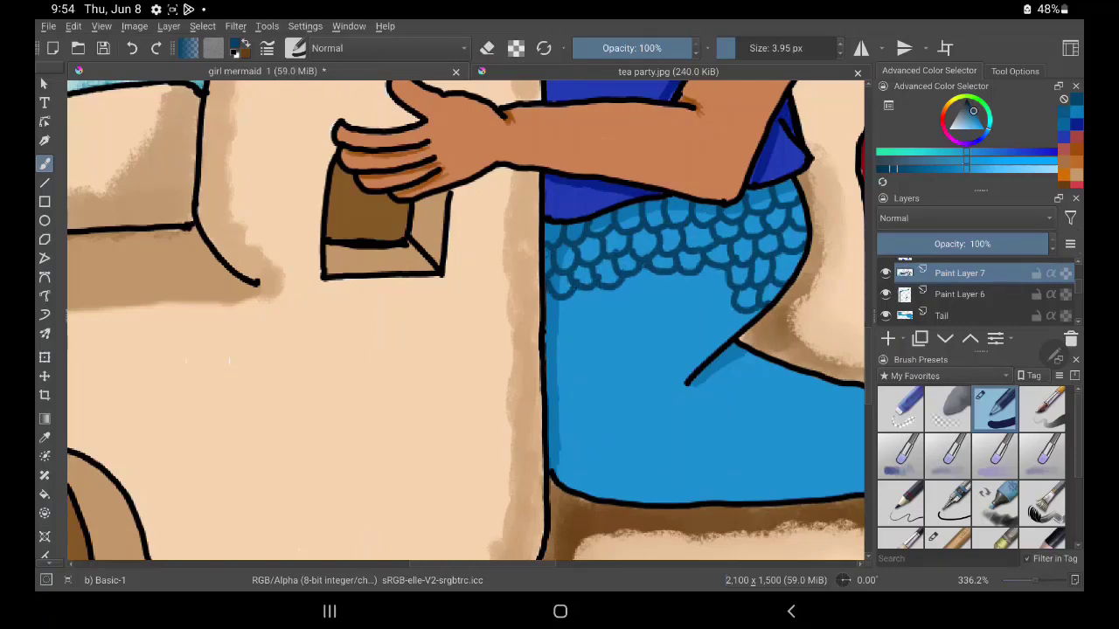
pyautogui.moveTo(730, 291)
pyautogui.mouseDown()
pyautogui.moveTo(636, 287)
pyautogui.moveTo(739, 334)
pyautogui.mouseUp()
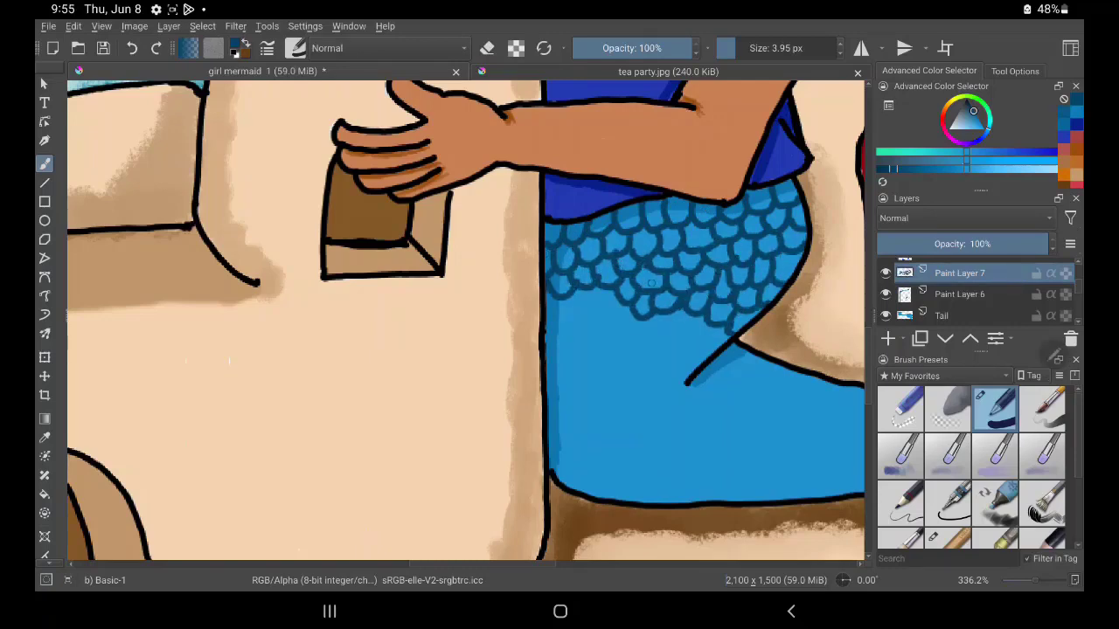
pyautogui.moveTo(631, 311); pyautogui.dragTo(559, 332)
# Step: Extend the rows of scalloped scale outlines further down the tail
pyautogui.moveTo(723, 348)
pyautogui.mouseDown()
pyautogui.moveTo(667, 328)
pyautogui.moveTo(551, 370)
pyautogui.mouseUp()
pyautogui.moveTo(687, 384); pyautogui.dragTo(556, 391)
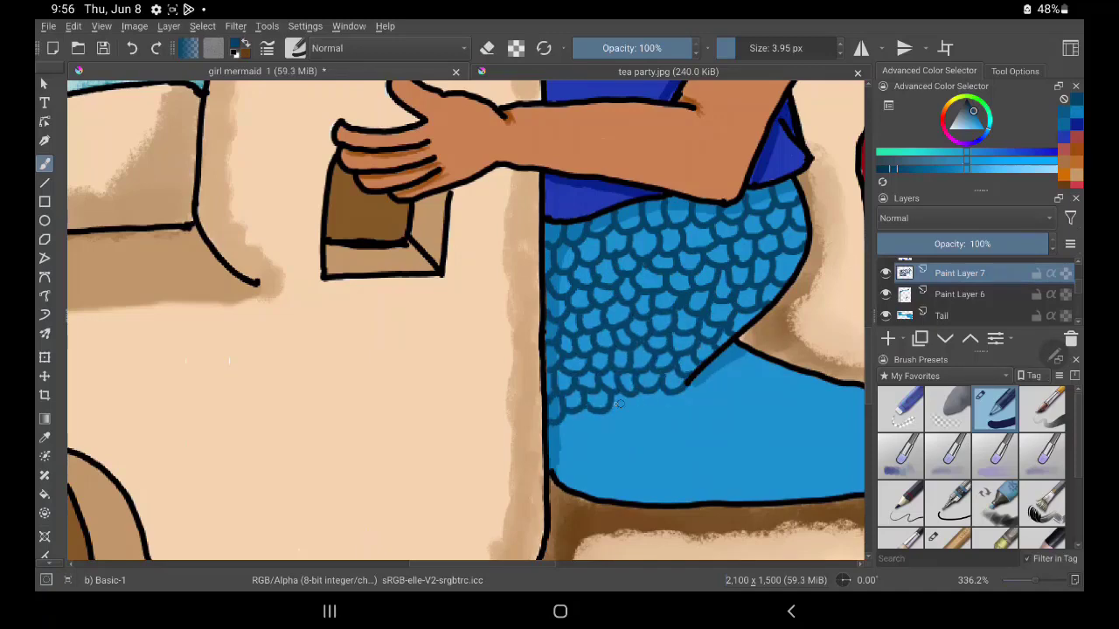
pyautogui.moveTo(651, 398); pyautogui.dragTo(568, 492)
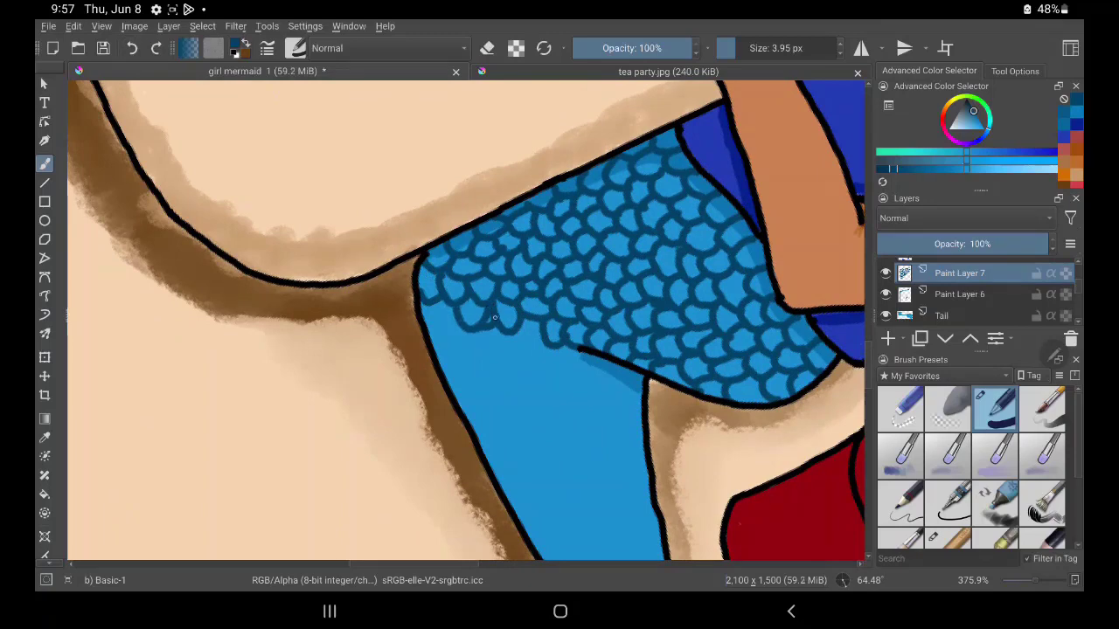
pyautogui.moveTo(529, 339)
pyautogui.mouseDown()
pyautogui.moveTo(441, 362)
pyautogui.moveTo(572, 372)
pyautogui.mouseUp()
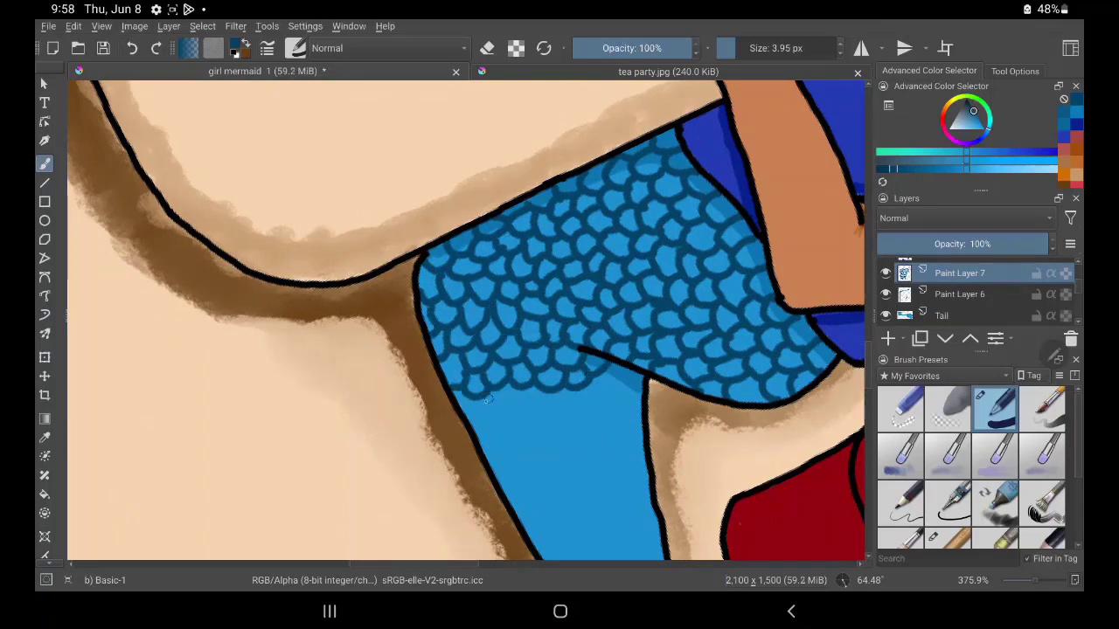
pyautogui.moveTo(468, 394); pyautogui.dragTo(640, 385)
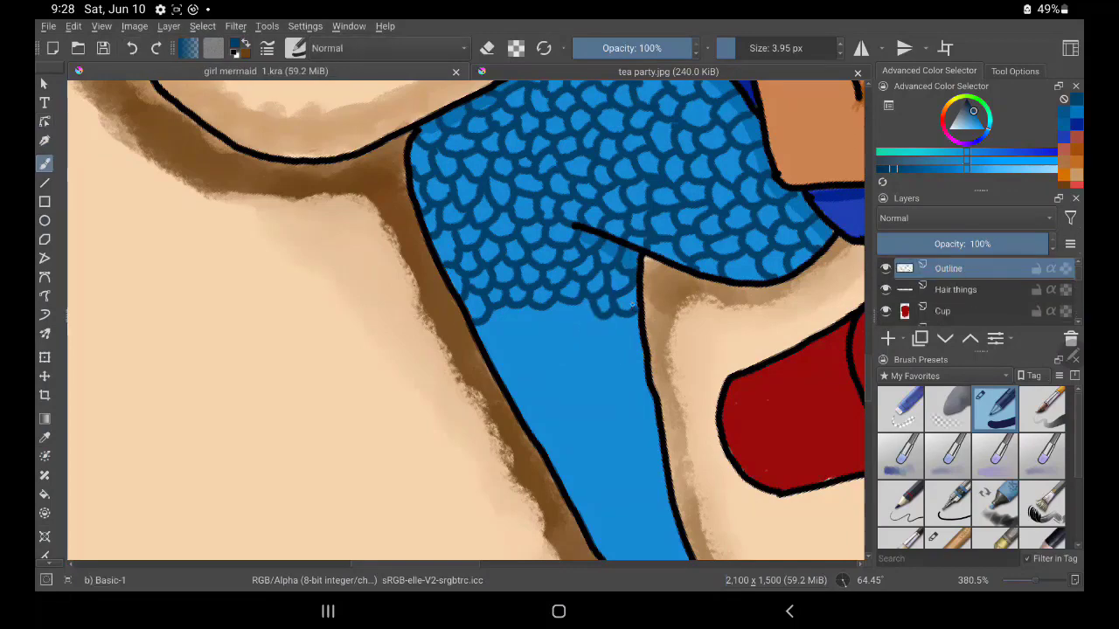
pyautogui.moveTo(633, 306)
pyautogui.mouseDown()
pyautogui.moveTo(509, 324)
pyautogui.moveTo(519, 362)
pyautogui.moveTo(503, 384)
pyautogui.moveTo(636, 372)
pyautogui.mouseUp()
# Step: Add smaller scale outlines toward the narrow tail end, down to the fin
pyautogui.moveTo(521, 427); pyautogui.dragTo(647, 377)
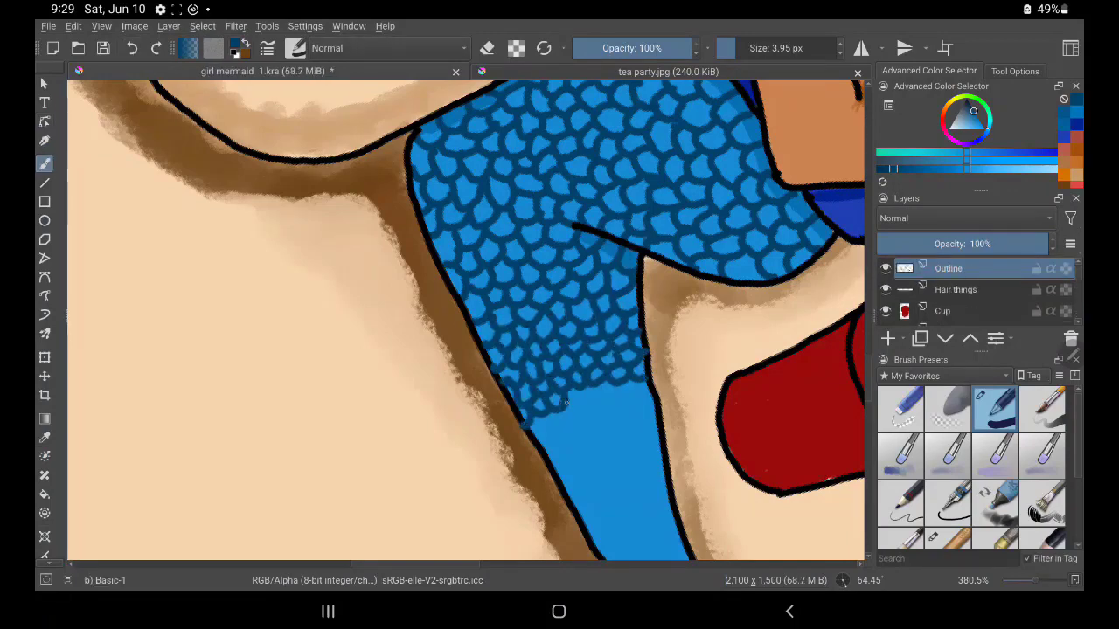
pyautogui.moveTo(566, 406); pyautogui.dragTo(655, 385)
pyautogui.moveTo(447, 229)
pyautogui.mouseDown()
pyautogui.moveTo(574, 184)
pyautogui.moveTo(471, 237)
pyautogui.moveTo(577, 218)
pyautogui.mouseUp()
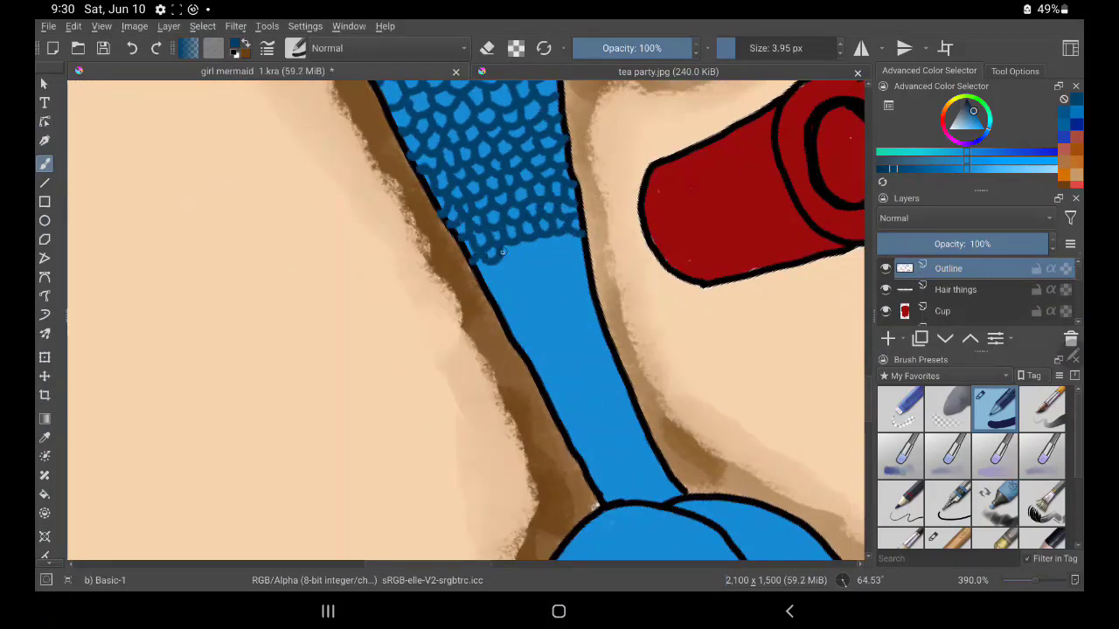
pyautogui.moveTo(486, 262)
pyautogui.mouseDown()
pyautogui.moveTo(569, 260)
pyautogui.moveTo(507, 321)
pyautogui.moveTo(528, 349)
pyautogui.mouseUp()
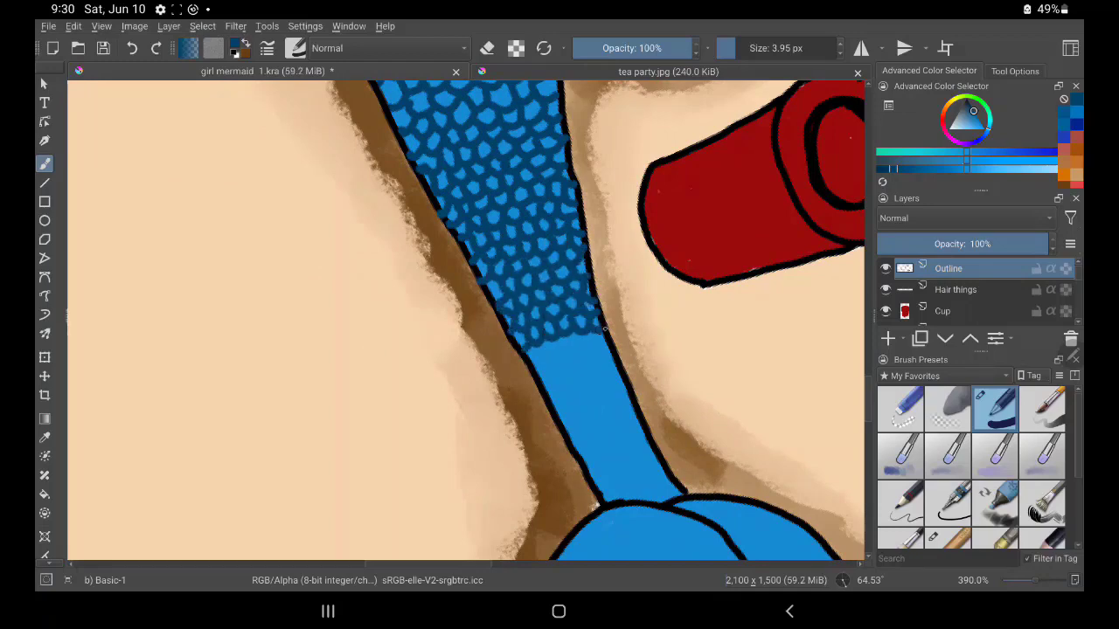
pyautogui.moveTo(603, 332); pyautogui.dragTo(542, 383)
pyautogui.moveTo(620, 385)
pyautogui.mouseDown()
pyautogui.moveTo(574, 422)
pyautogui.moveTo(594, 463)
pyautogui.moveTo(657, 495)
pyautogui.mouseUp()
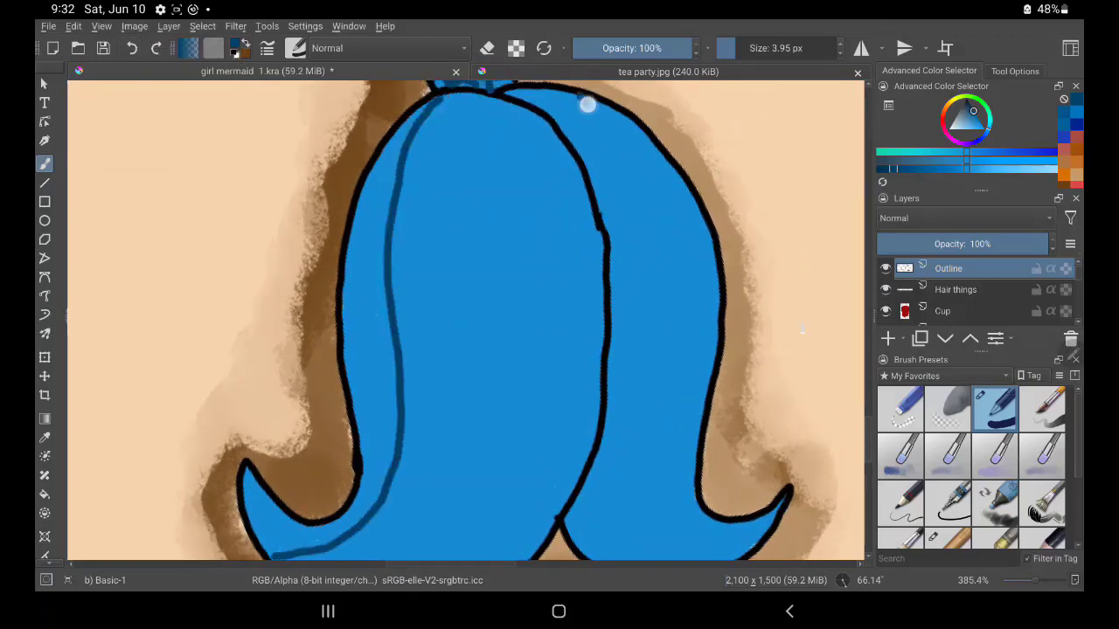
# Step: Draw curved dark blue stripes down both lobes of the tail fin
pyautogui.moveTo(577, 95)
pyautogui.mouseDown()
pyautogui.moveTo(742, 542)
pyautogui.moveTo(515, 428)
pyautogui.mouseUp()
pyautogui.moveTo(438, 516); pyautogui.dragTo(516, 424)
pyautogui.moveTo(437, 87); pyautogui.dragTo(367, 524)
pyautogui.moveTo(454, 282); pyautogui.dragTo(446, 83)
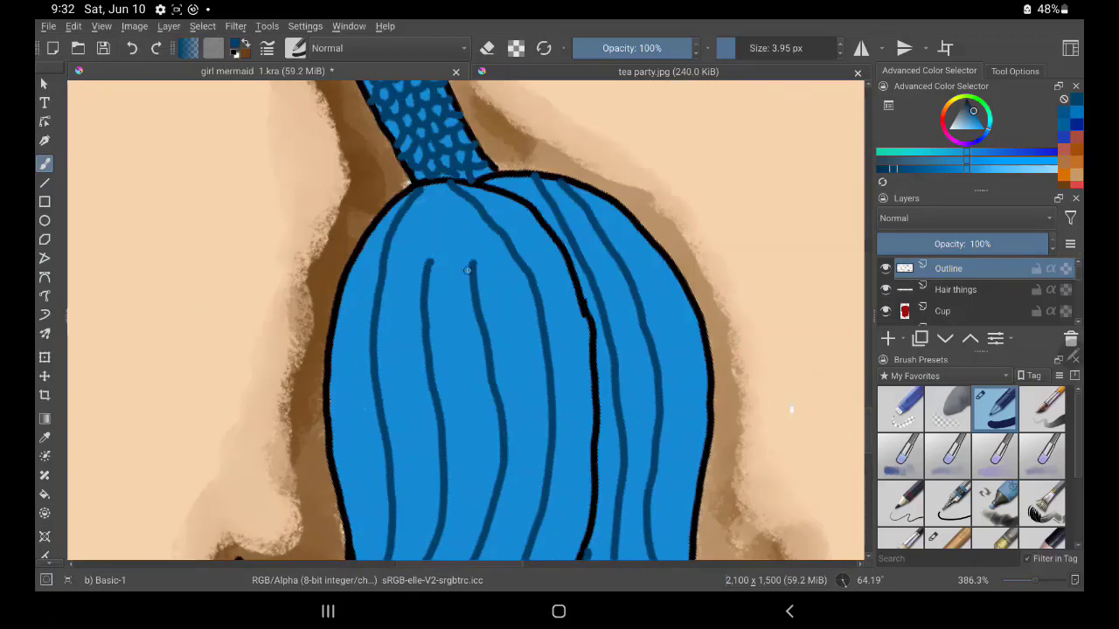
pyautogui.moveTo(437, 184); pyautogui.dragTo(480, 302)
# Step: Zoom out and make Paint Layer 7 the active layer
pyautogui.scroll(-3, 962, 288)
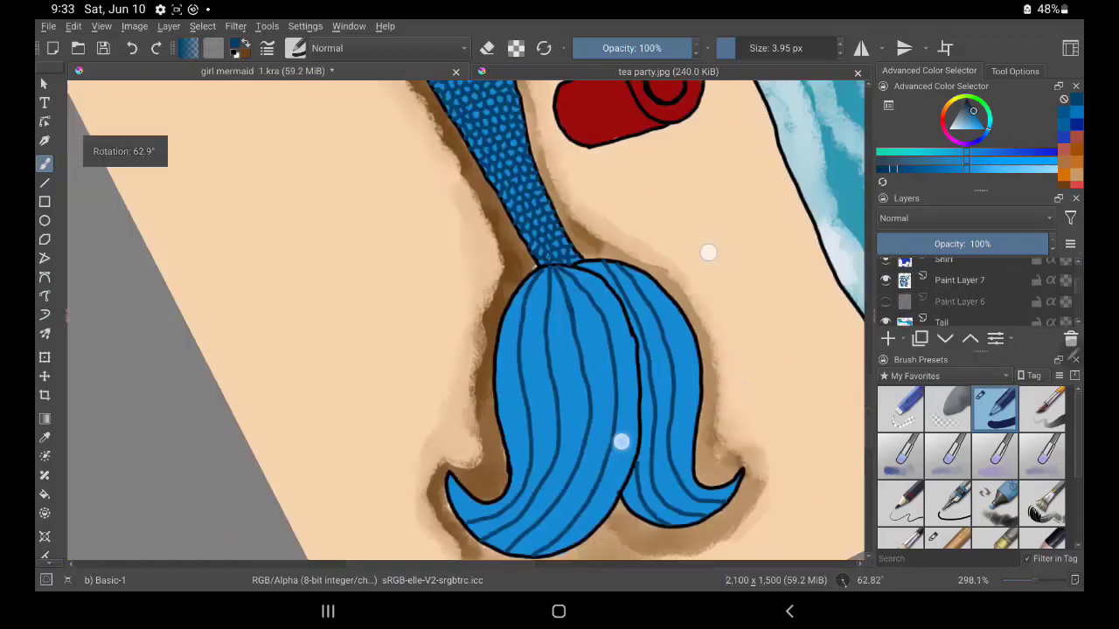
pyautogui.scroll(-10, 665, 349)
pyautogui.click(959, 302)
pyautogui.scroll(-2, 962, 288)
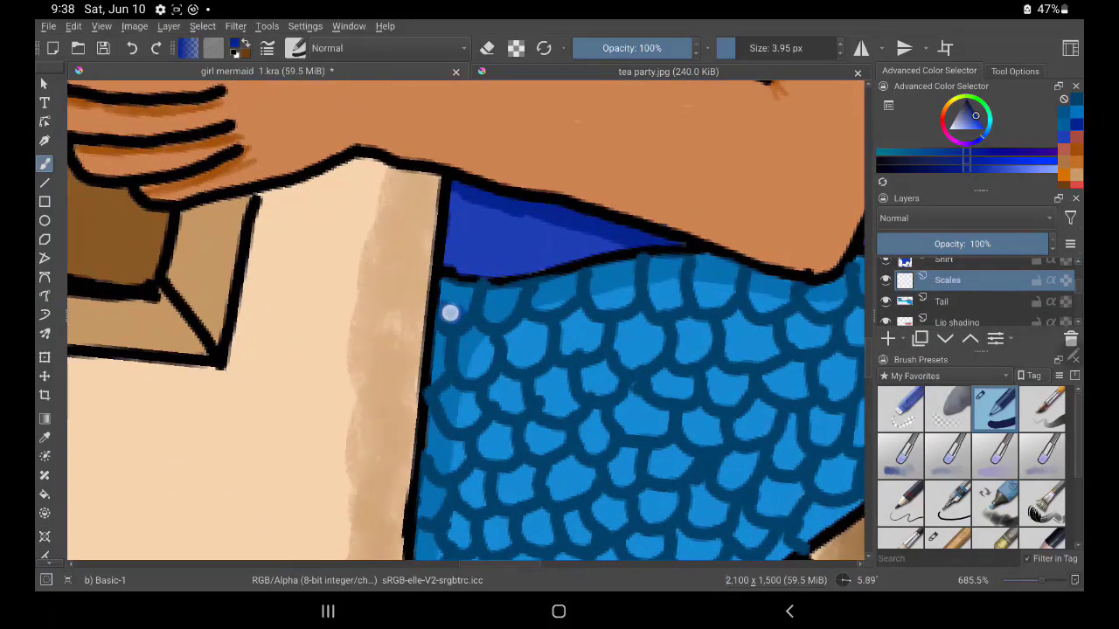
# Step: Shade the top and middle scale rows with dark blue crescents
pyautogui.moveTo(450, 313); pyautogui.dragTo(844, 302)
pyautogui.moveTo(695, 389); pyautogui.dragTo(747, 393)
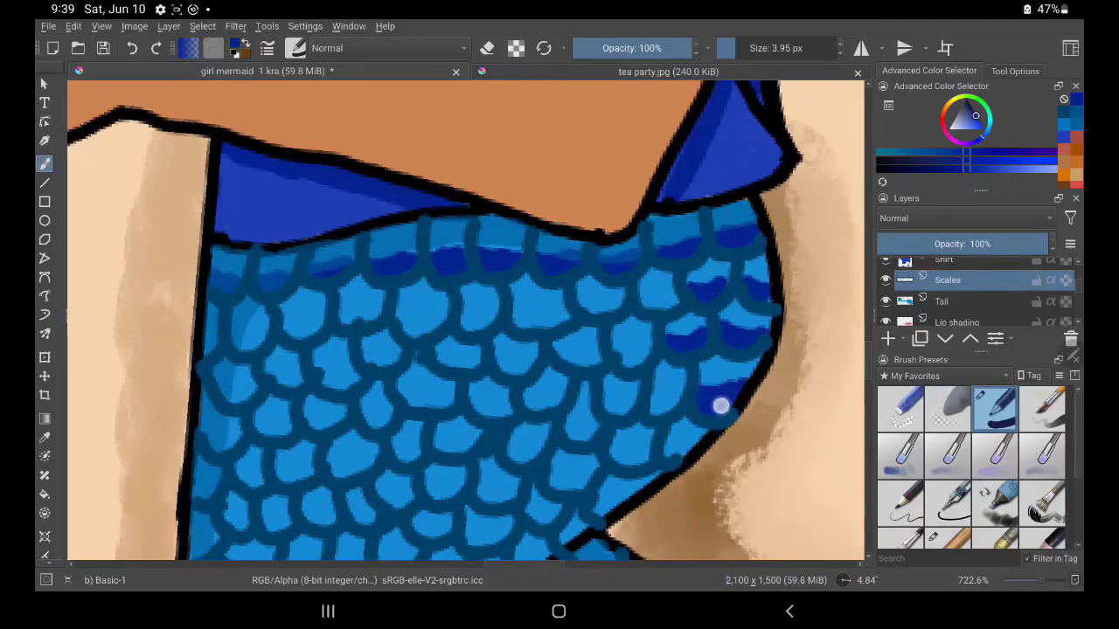
pyautogui.moveTo(514, 317); pyautogui.dragTo(569, 310)
pyautogui.moveTo(231, 345); pyautogui.dragTo(266, 325)
pyautogui.moveTo(367, 359)
pyautogui.mouseDown()
pyautogui.moveTo(402, 350)
pyautogui.moveTo(454, 397)
pyautogui.mouseUp()
pyautogui.moveTo(612, 456); pyautogui.dragTo(654, 450)
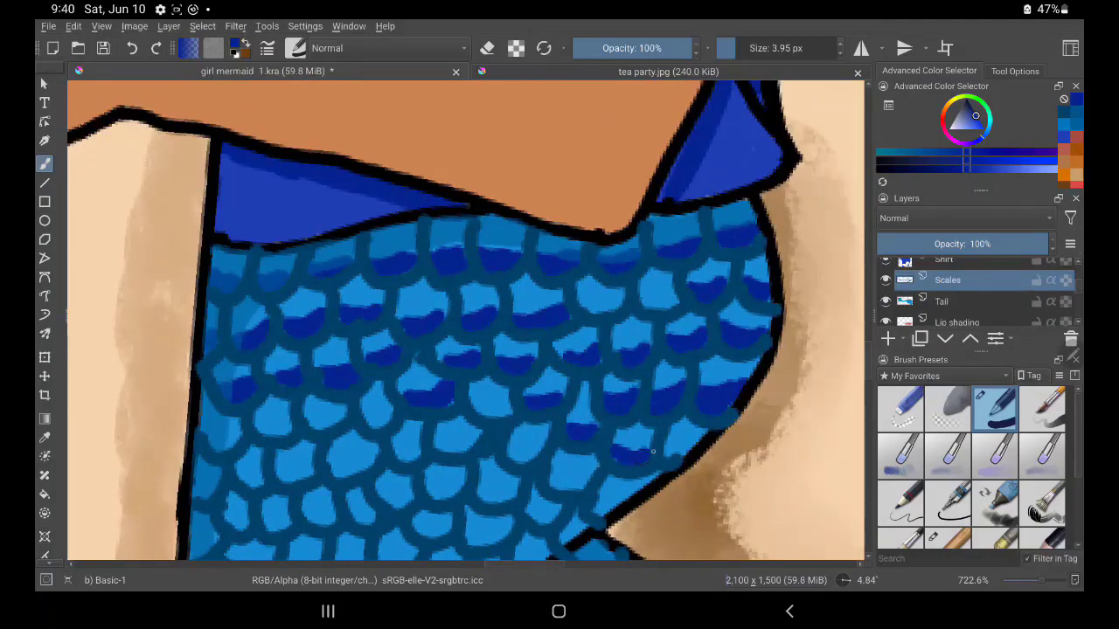
pyautogui.moveTo(549, 480); pyautogui.dragTo(589, 476)
pyautogui.moveTo(366, 421); pyautogui.dragTo(391, 411)
pyautogui.moveTo(327, 468); pyautogui.dragTo(379, 459)
pyautogui.moveTo(477, 497); pyautogui.dragTo(515, 490)
# Step: Add dark blue crescent shading to the lower scale rows
pyautogui.scroll(-3, 472, 350)
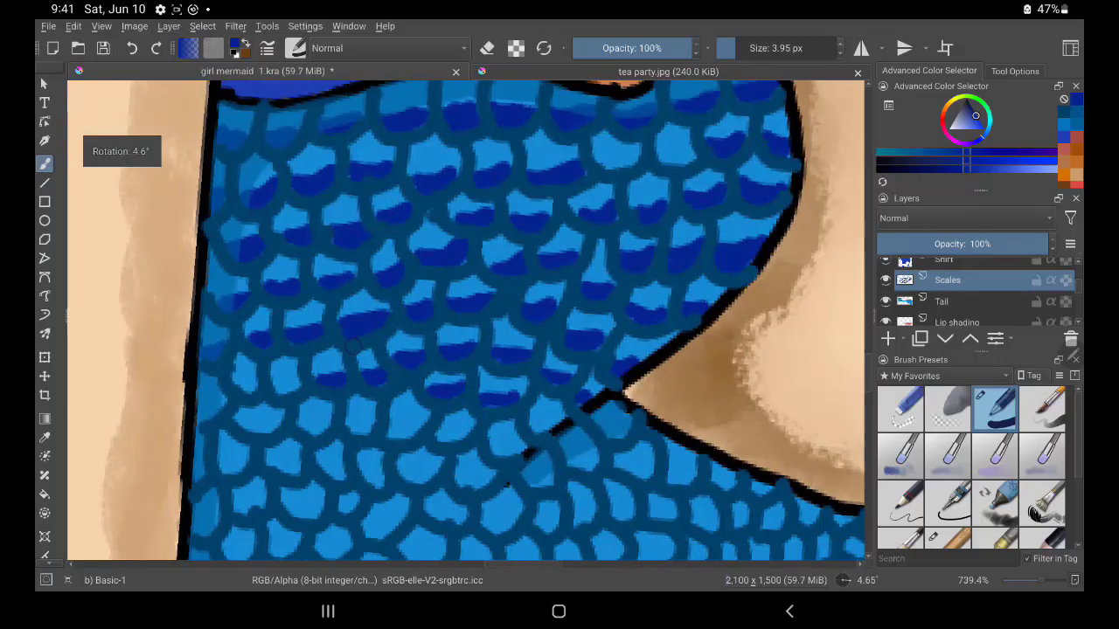
pyautogui.moveTo(252, 424); pyautogui.dragTo(285, 416)
pyautogui.moveTo(388, 434); pyautogui.dragTo(423, 425)
pyautogui.moveTo(491, 451); pyautogui.dragTo(598, 447)
pyautogui.moveTo(458, 485); pyautogui.dragTo(498, 472)
pyautogui.moveTo(236, 514); pyautogui.dragTo(265, 489)
pyautogui.moveTo(266, 476); pyautogui.dragTo(301, 455)
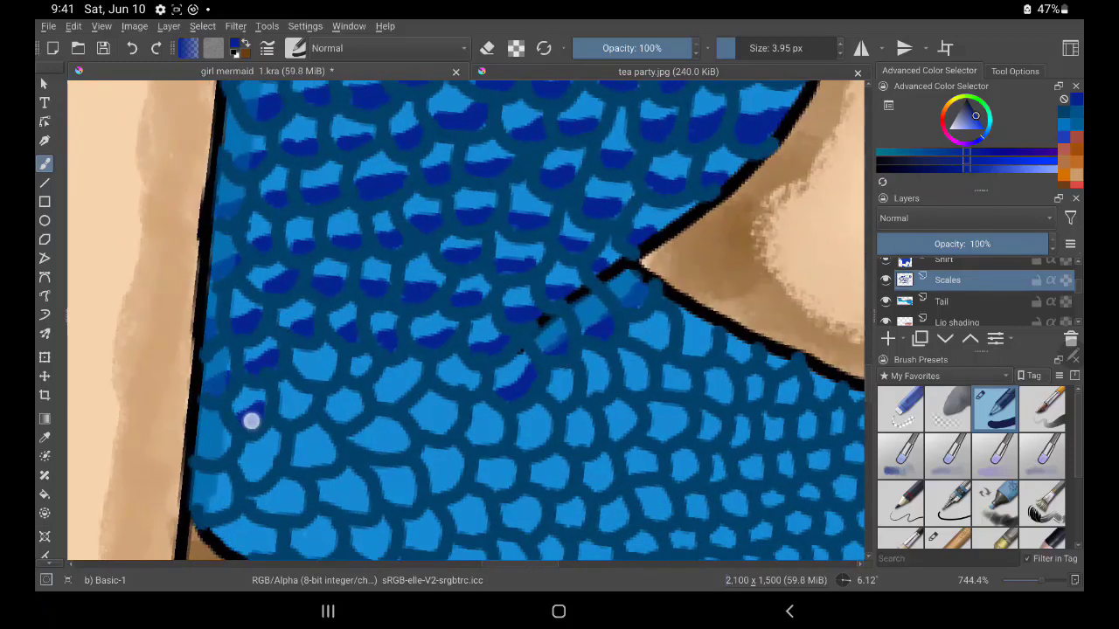
pyautogui.moveTo(282, 417)
pyautogui.mouseDown()
pyautogui.moveTo(313, 395)
pyautogui.moveTo(423, 367)
pyautogui.mouseUp()
pyautogui.moveTo(245, 480); pyautogui.dragTo(278, 453)
pyautogui.moveTo(243, 385)
pyautogui.mouseDown()
pyautogui.moveTo(276, 351)
pyautogui.moveTo(325, 365)
pyautogui.mouseUp()
# Step: Shade the scales further down where the tail narrows
pyautogui.moveTo(428, 325); pyautogui.dragTo(469, 305)
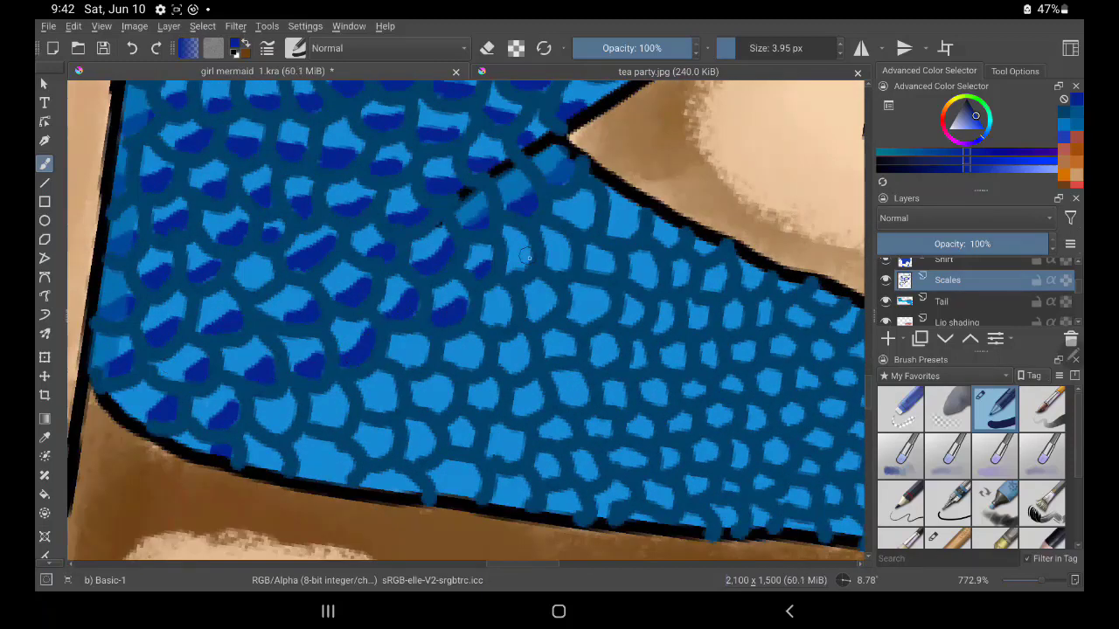
pyautogui.moveTo(607, 236); pyautogui.dragTo(640, 213)
pyautogui.moveTo(570, 322); pyautogui.dragTo(610, 302)
pyautogui.moveTo(393, 365); pyautogui.dragTo(428, 348)
pyautogui.moveTo(310, 481); pyautogui.dragTo(355, 454)
pyautogui.moveTo(367, 241); pyautogui.dragTo(404, 220)
pyautogui.moveTo(418, 247); pyautogui.dragTo(459, 231)
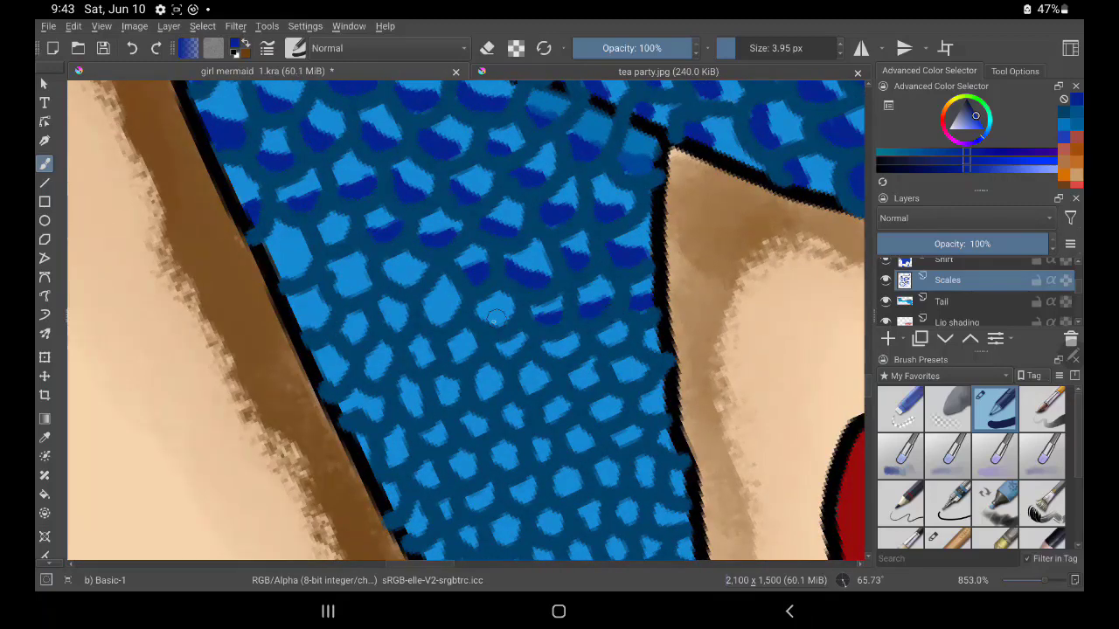
pyautogui.moveTo(390, 287); pyautogui.dragTo(429, 262)
pyautogui.moveTo(296, 328); pyautogui.dragTo(330, 303)
pyautogui.moveTo(321, 385); pyautogui.dragTo(349, 364)
pyautogui.moveTo(475, 398); pyautogui.dragTo(502, 383)
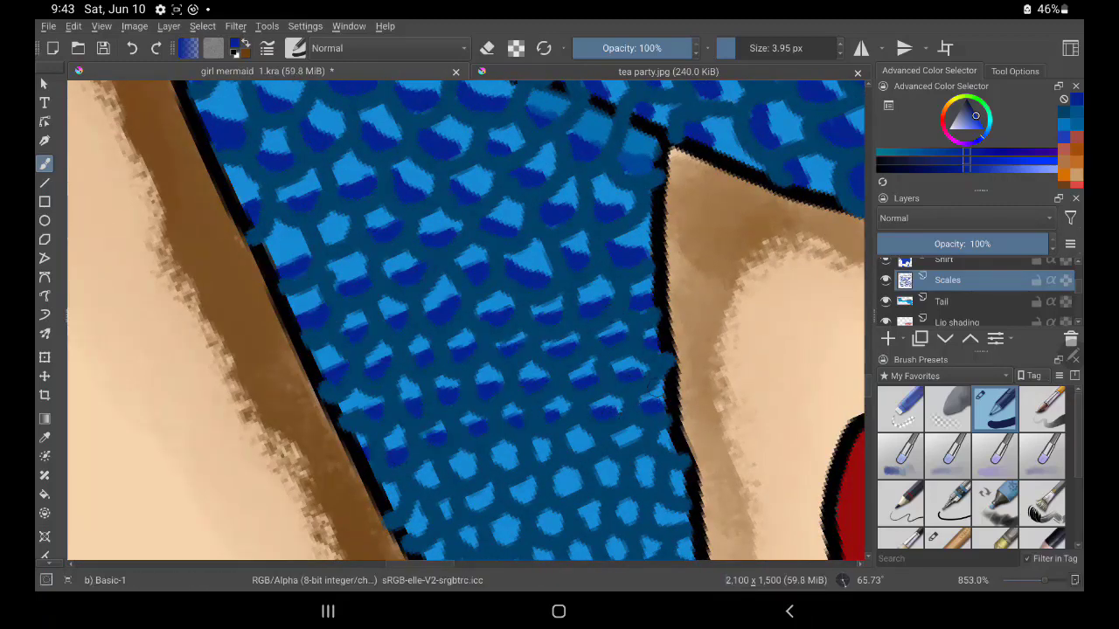
# Step: Shade the last small scales near the fin with dark blue crescents
pyautogui.moveTo(451, 325); pyautogui.dragTo(478, 309)
pyautogui.moveTo(616, 382); pyautogui.dragTo(648, 365)
pyautogui.moveTo(514, 353); pyautogui.dragTo(543, 337)
pyautogui.moveTo(425, 449); pyautogui.dragTo(451, 430)
pyautogui.moveTo(453, 402); pyautogui.dragTo(481, 383)
pyautogui.moveTo(584, 489); pyautogui.dragTo(608, 474)
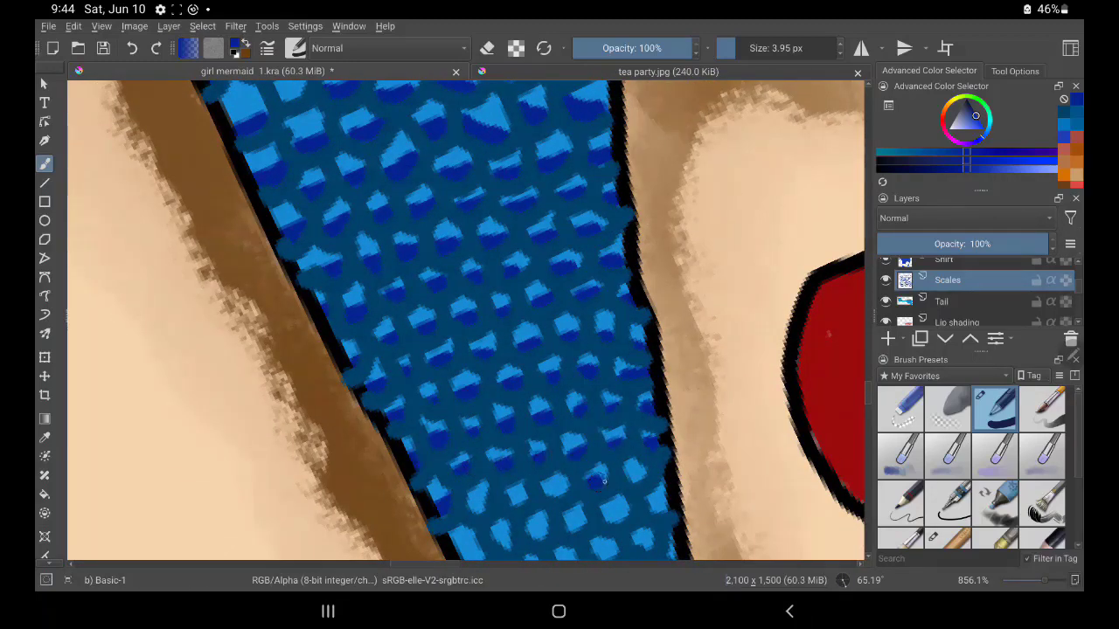
pyautogui.moveTo(543, 430); pyautogui.dragTo(588, 414)
pyautogui.moveTo(578, 390); pyautogui.dragTo(607, 374)
pyautogui.moveTo(458, 470); pyautogui.dragTo(484, 449)
pyautogui.moveTo(477, 507); pyautogui.dragTo(505, 487)
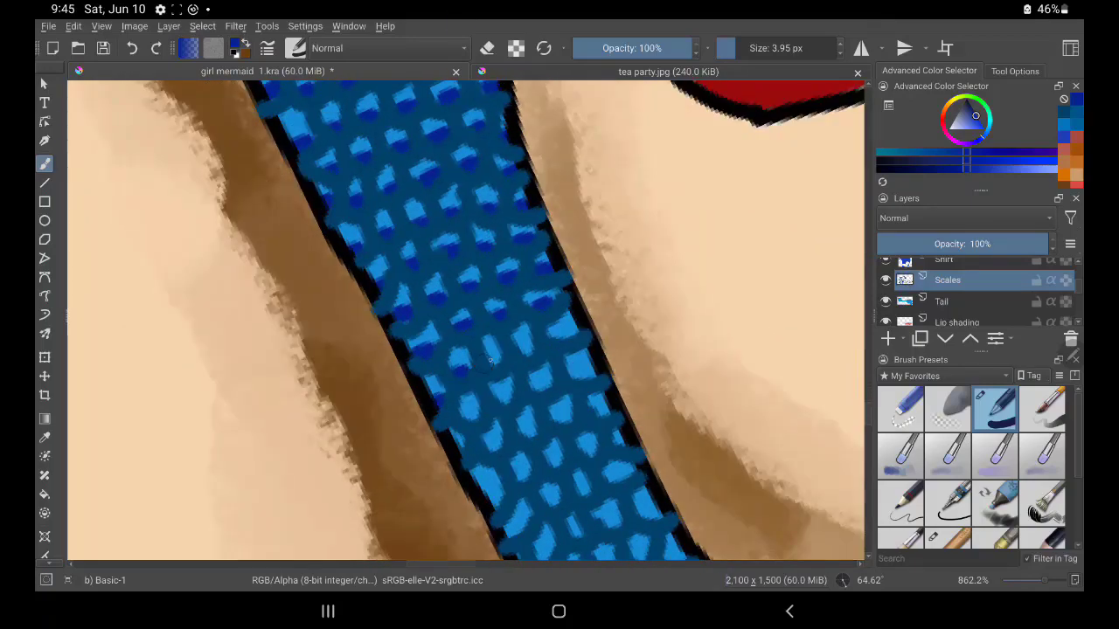
pyautogui.moveTo(552, 339); pyautogui.dragTo(579, 318)
pyautogui.moveTo(570, 379); pyautogui.dragTo(596, 365)
# Step: Zoom out and sample the tail's blue as the painting colour
pyautogui.moveTo(554, 423); pyautogui.dragTo(610, 401)
pyautogui.moveTo(503, 537); pyautogui.dragTo(528, 520)
pyautogui.scroll(-3, 508, 325)
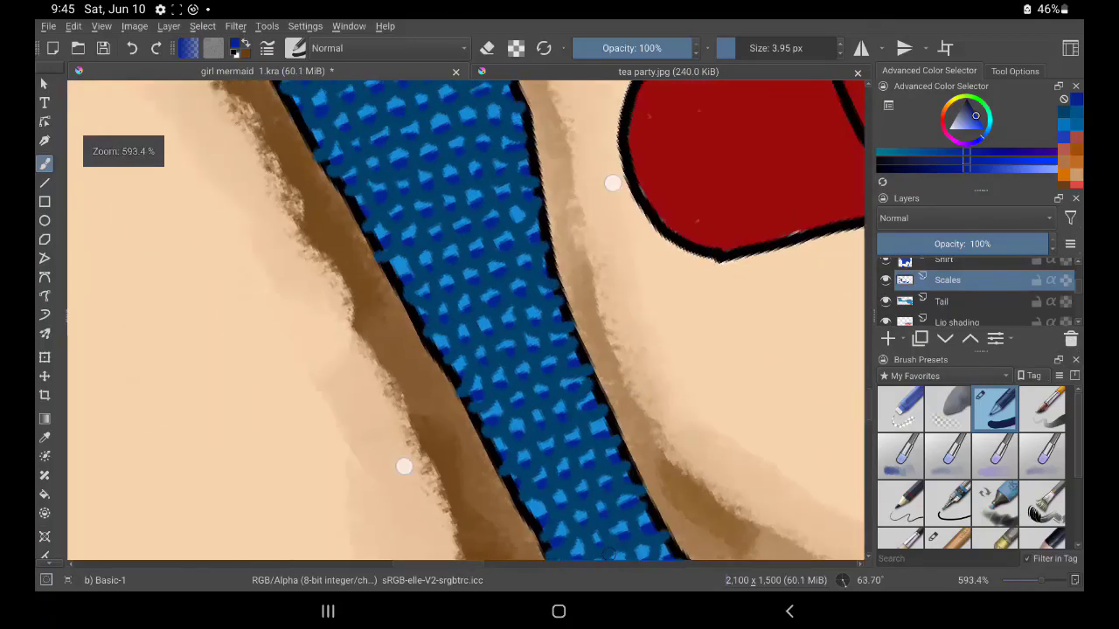
pyautogui.scroll(5, 508, 325)
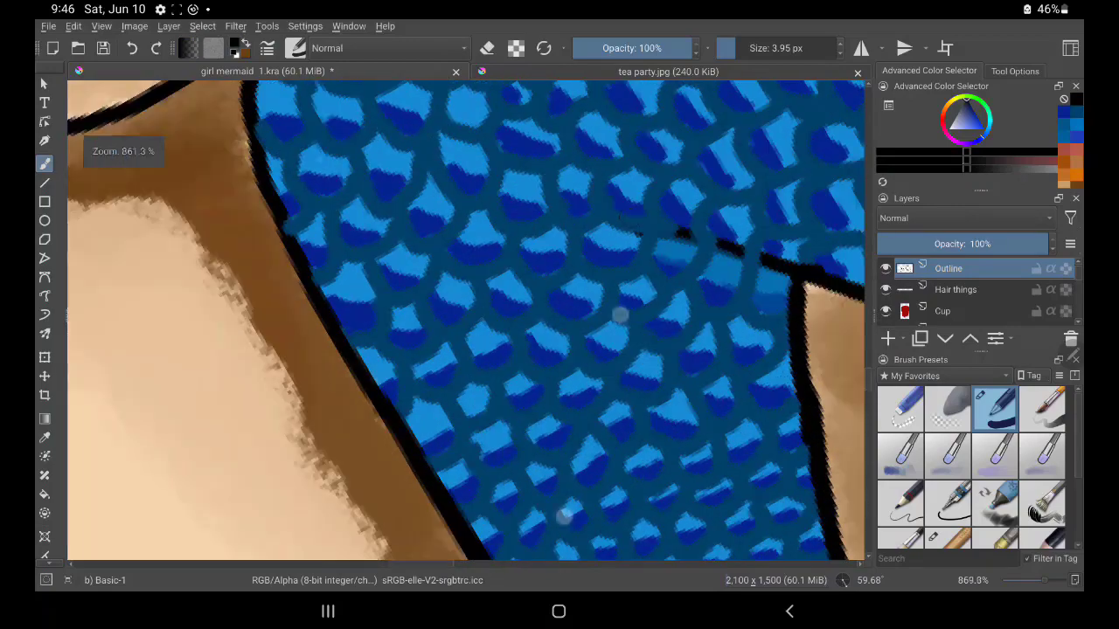
pyautogui.scroll(-2, 591, 416)
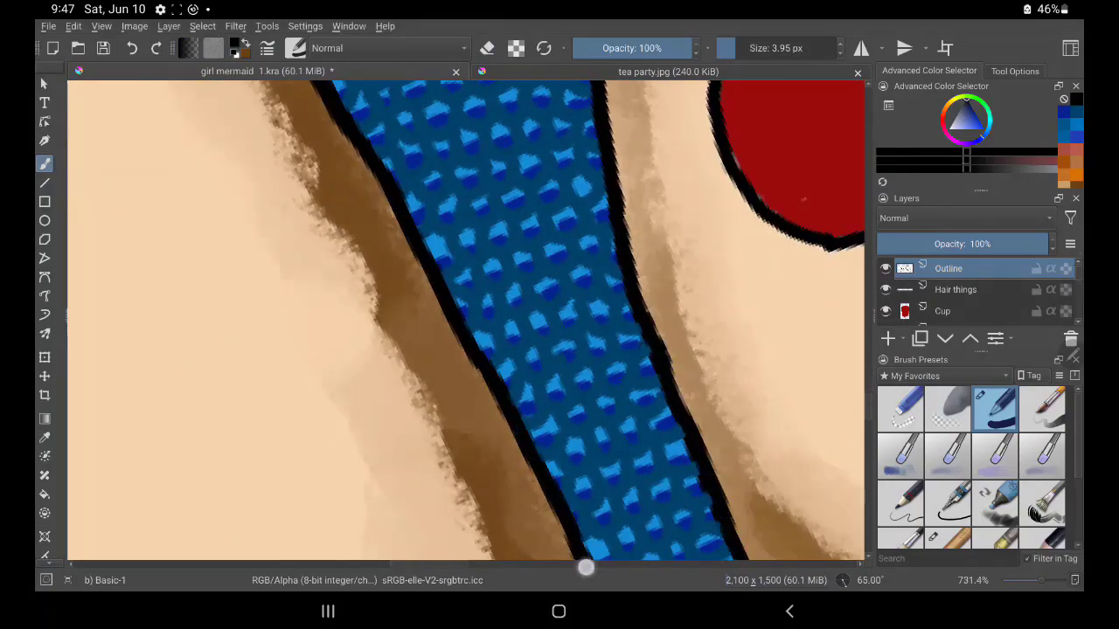
pyautogui.scroll(2, 591, 416)
pyautogui.keyDown('ctrl'); pyautogui.click(706, 417); pyautogui.keyUp('ctrl')
pyautogui.scroll(-3, 591, 417)
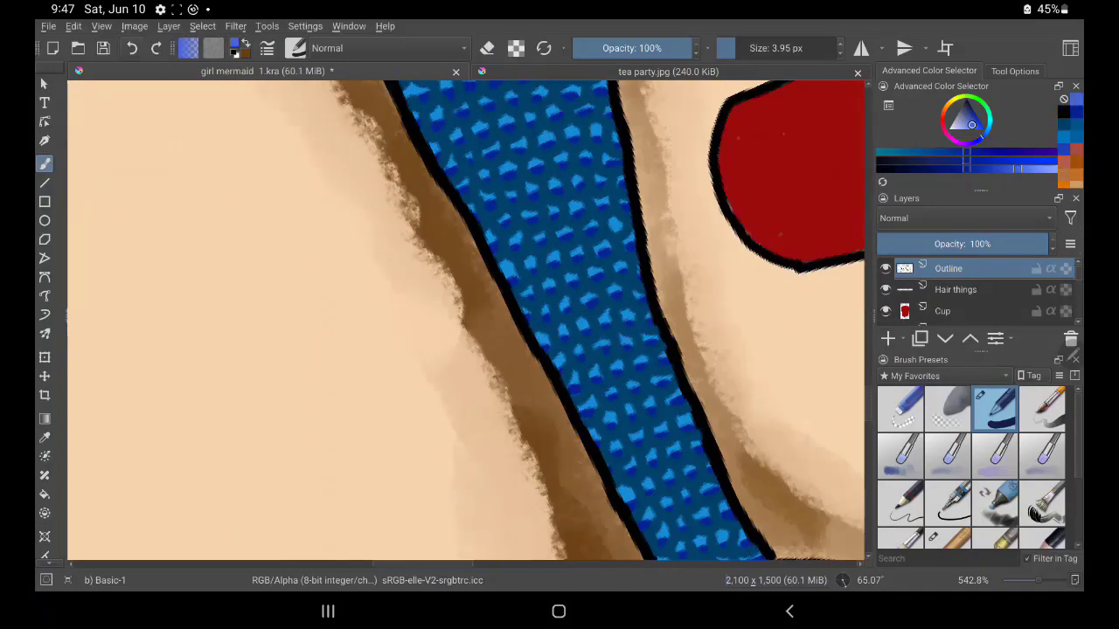
pyautogui.scroll(1, 466, 320)
# Step: Paint purple-blue highlights across the top and lower scale rows
pyautogui.moveTo(306, 245); pyautogui.dragTo(761, 201)
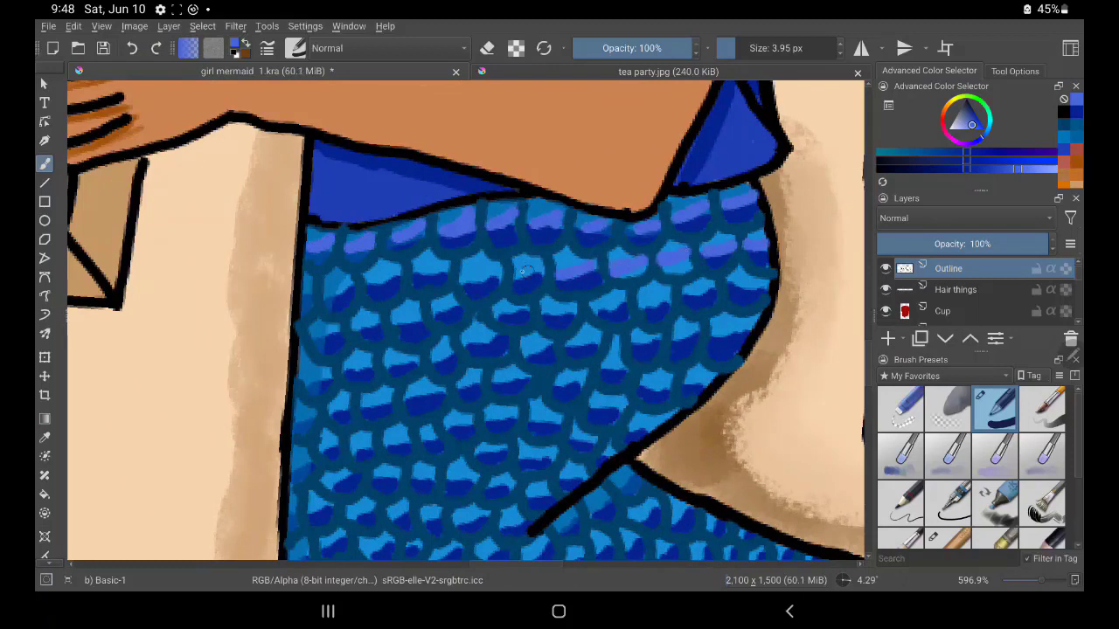
pyautogui.moveTo(523, 271); pyautogui.dragTo(749, 282)
pyautogui.moveTo(315, 297); pyautogui.dragTo(629, 310)
pyautogui.moveTo(315, 337)
pyautogui.mouseDown()
pyautogui.moveTo(600, 338)
pyautogui.moveTo(641, 421)
pyautogui.mouseUp()
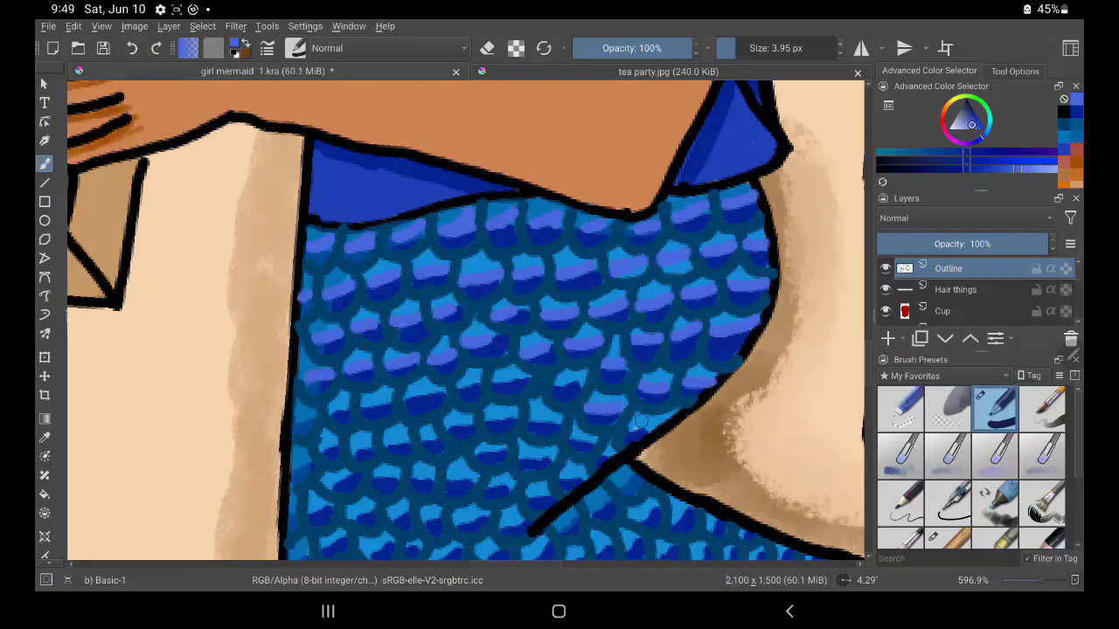
# Step: Try light-blue highlight dabs on the top scales, then undo them
pyautogui.click(965, 130)
pyautogui.moveTo(740, 274); pyautogui.dragTo(740, 278)
pyautogui.moveTo(736, 190)
pyautogui.mouseDown()
pyautogui.moveTo(621, 252)
pyautogui.moveTo(475, 264)
pyautogui.moveTo(408, 225)
pyautogui.mouseUp()
pyautogui.hotkey('ctrl', 'z')
pyautogui.hotkey('ctrl', 'z')
pyautogui.hotkey('ctrl', 'z')
pyautogui.hotkey('ctrl', 'z')
pyautogui.hotkey('ctrl', 'z')
pyautogui.hotkey('ctrl', 'z')
pyautogui.hotkey('ctrl', 'z')
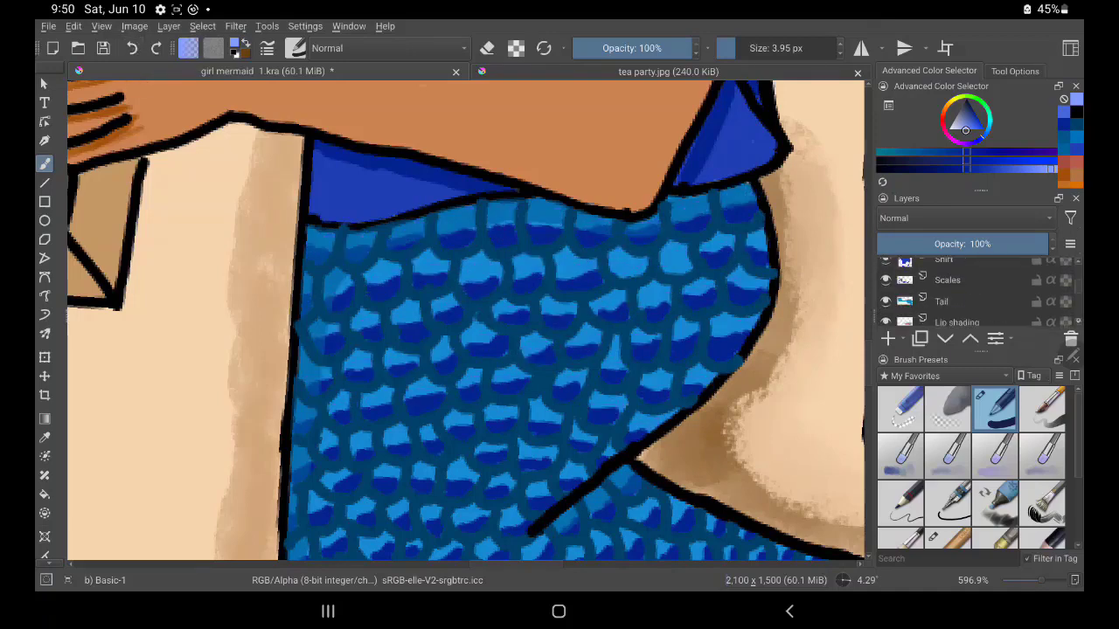
# Step: Repaint purple-blue highlights along the top, second and a lower scale row
pyautogui.moveTo(655, 230); pyautogui.dragTo(529, 229)
pyautogui.moveTo(419, 236); pyautogui.dragTo(349, 251)
pyautogui.moveTo(372, 278); pyautogui.dragTo(498, 282)
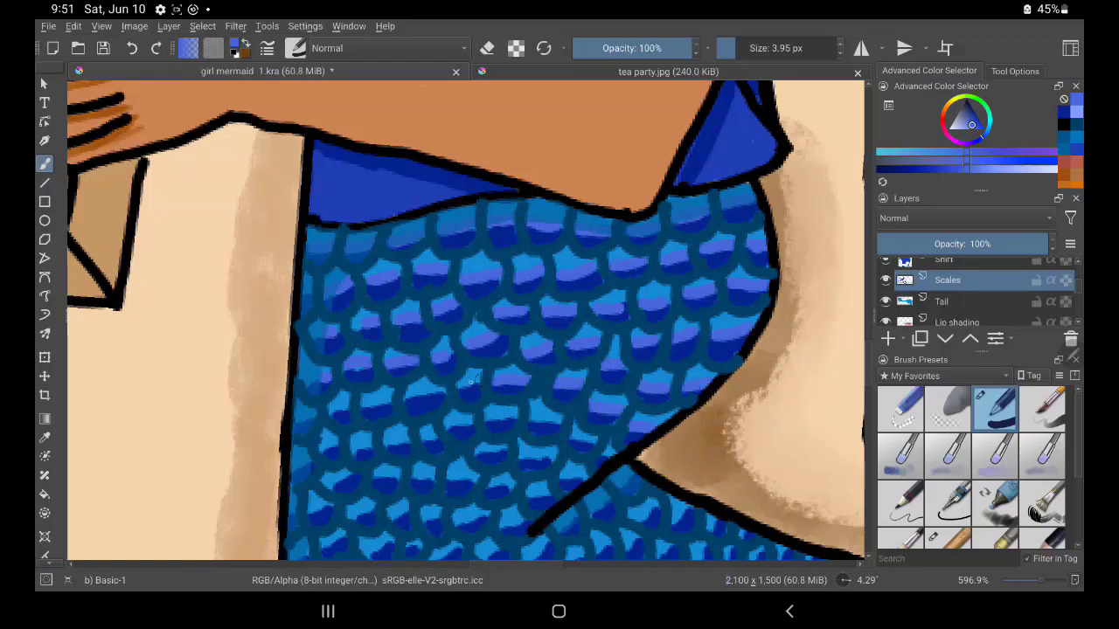
pyautogui.moveTo(572, 439); pyautogui.dragTo(428, 475)
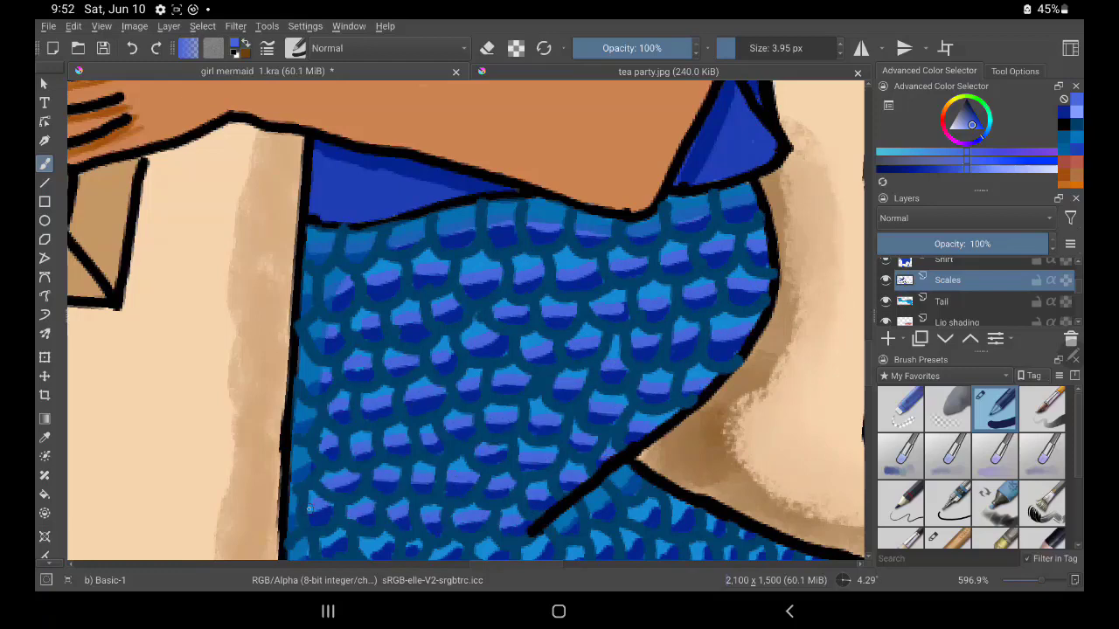
# Step: Dab lighter blue highlights onto each of the upper scales
pyautogui.click(965, 130)
pyautogui.click(680, 203)
pyautogui.click(568, 257)
pyautogui.click(479, 262)
pyautogui.click(607, 298)
pyautogui.click(654, 291)
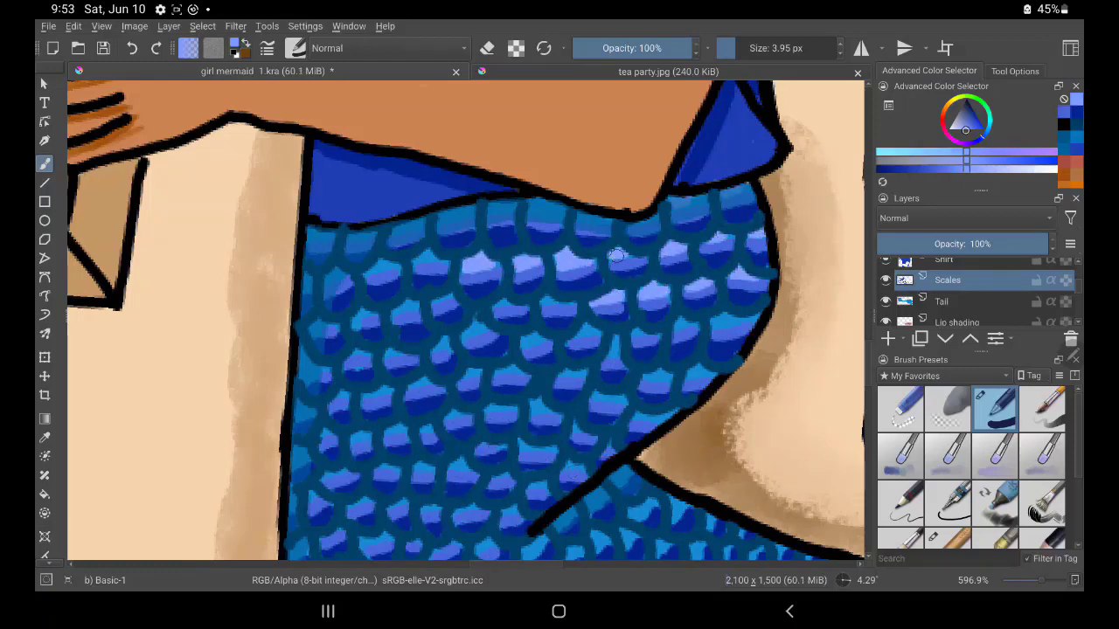
pyautogui.click(431, 256)
pyautogui.click(383, 269)
pyautogui.click(404, 310)
pyautogui.click(475, 335)
pyautogui.click(588, 330)
pyautogui.click(531, 340)
# Step: Add lighter blue highlights to the middle, right-hand and top scales
pyautogui.click(736, 322)
pyautogui.click(697, 372)
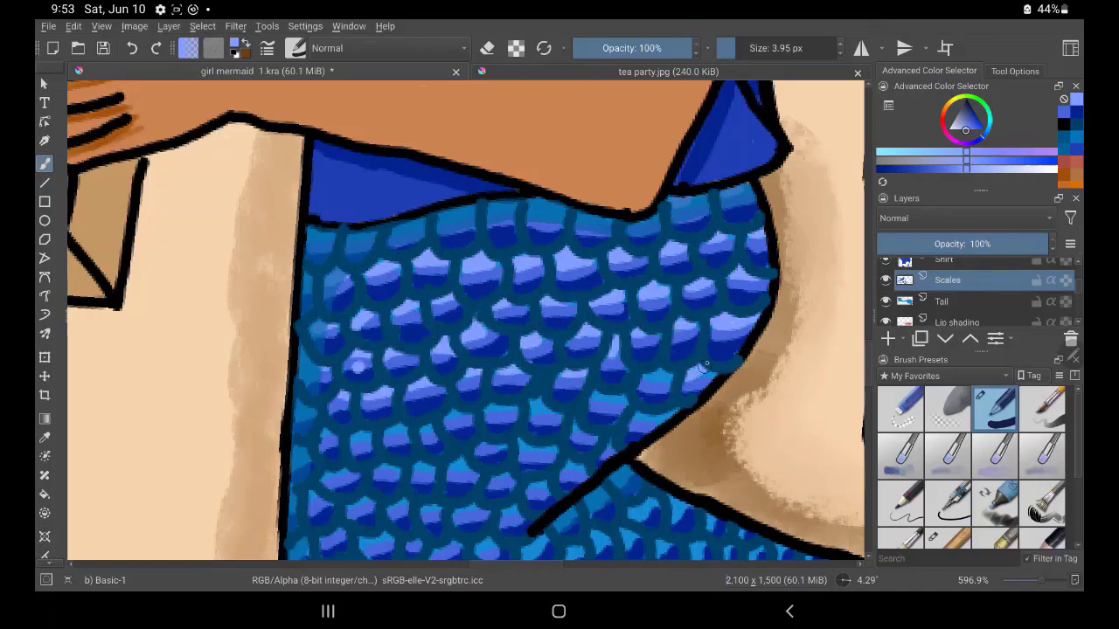
pyautogui.click(608, 398)
pyautogui.click(540, 406)
pyautogui.click(396, 428)
pyautogui.click(457, 213)
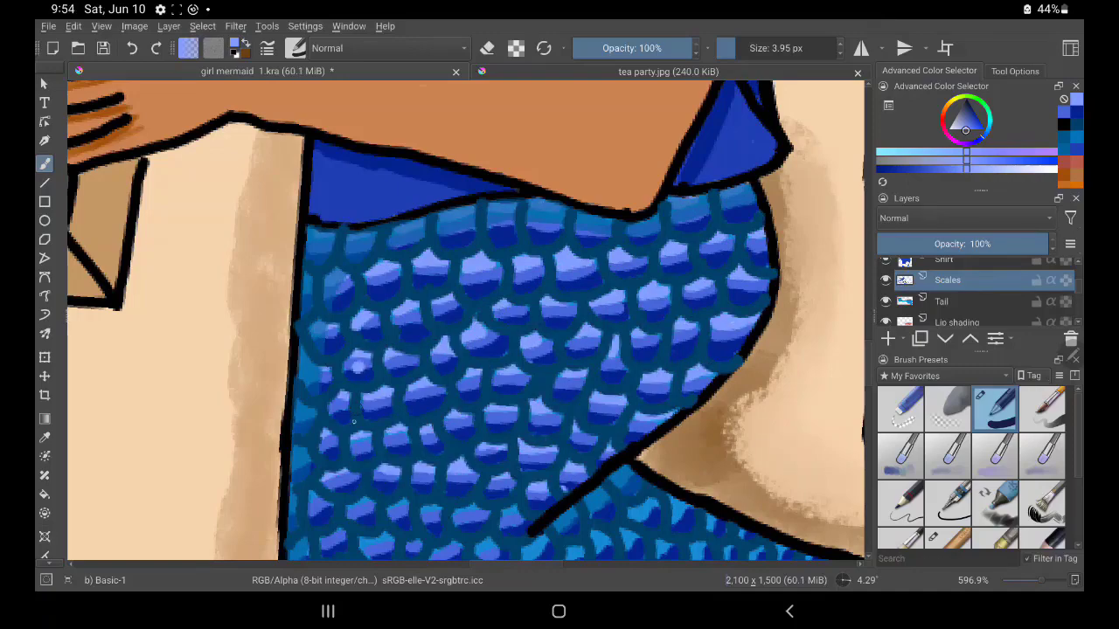
# Step: Dab light-blue highlights on the narrow tail scales above the fin
pyautogui.moveTo(567, 467)
pyautogui.mouseDown()
pyautogui.moveTo(523, 483)
pyautogui.moveTo(559, 534)
pyautogui.mouseUp()
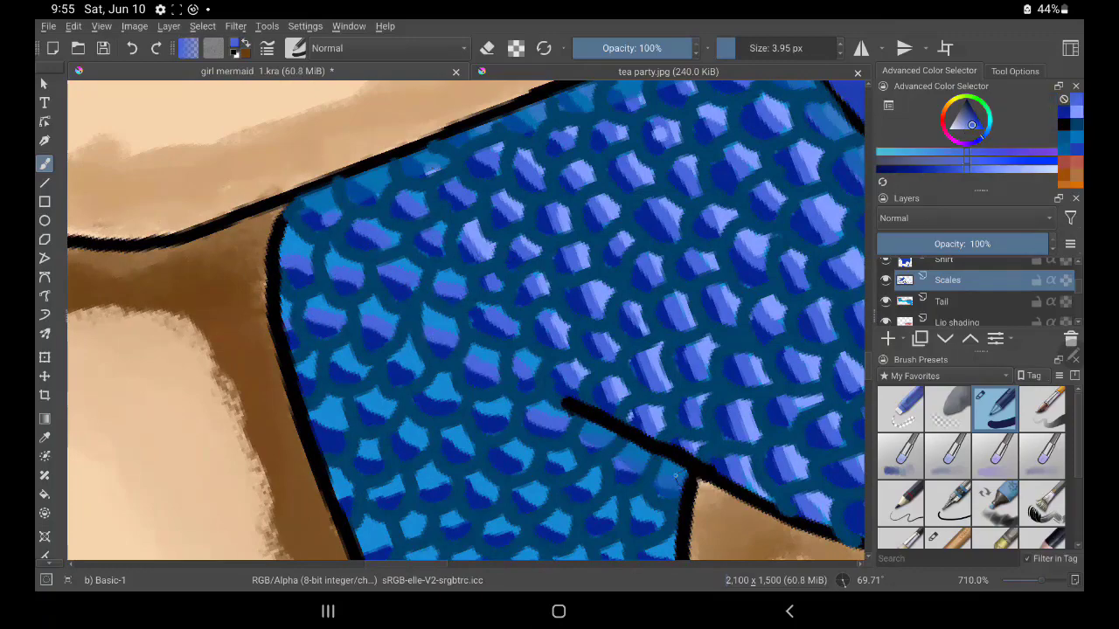
pyautogui.moveTo(595, 464); pyautogui.dragTo(417, 328)
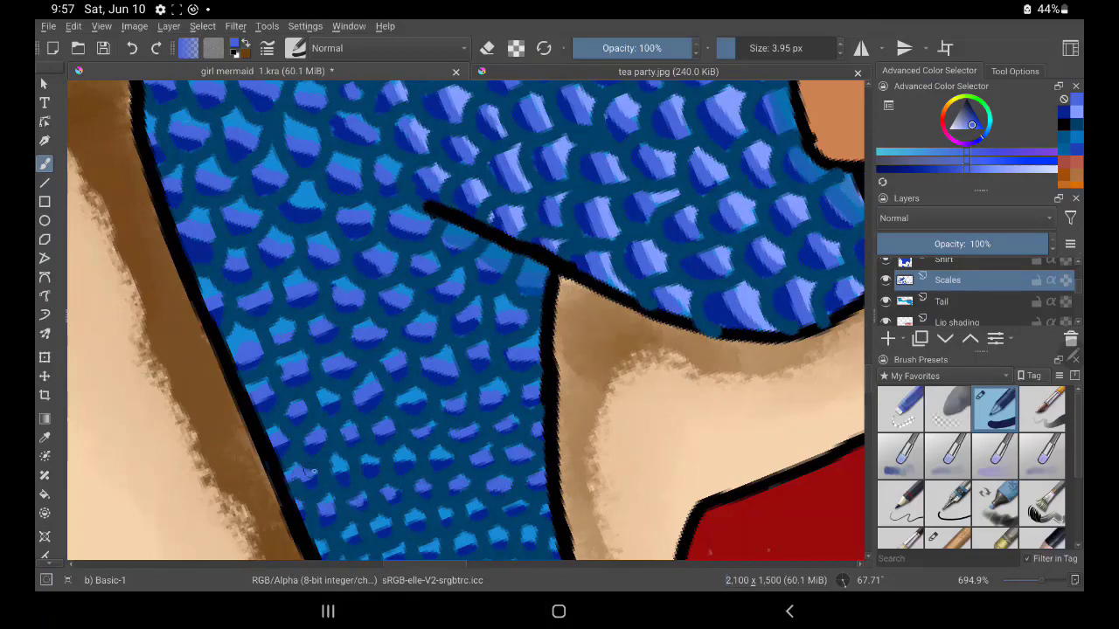
pyautogui.moveTo(542, 476); pyautogui.dragTo(481, 293)
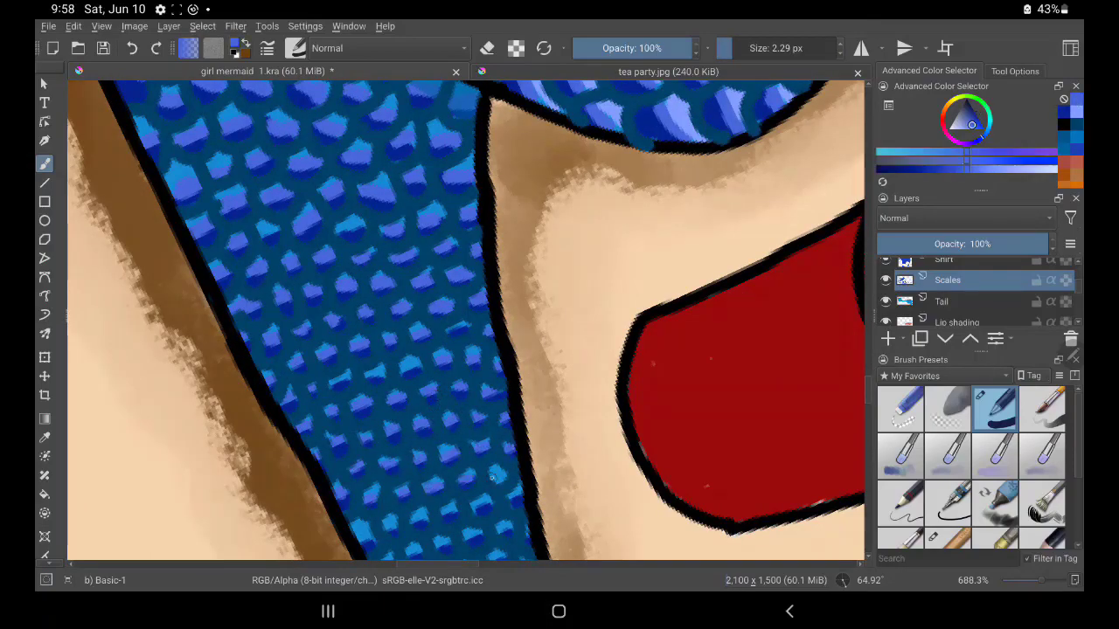
pyautogui.moveTo(491, 476); pyautogui.dragTo(473, 345)
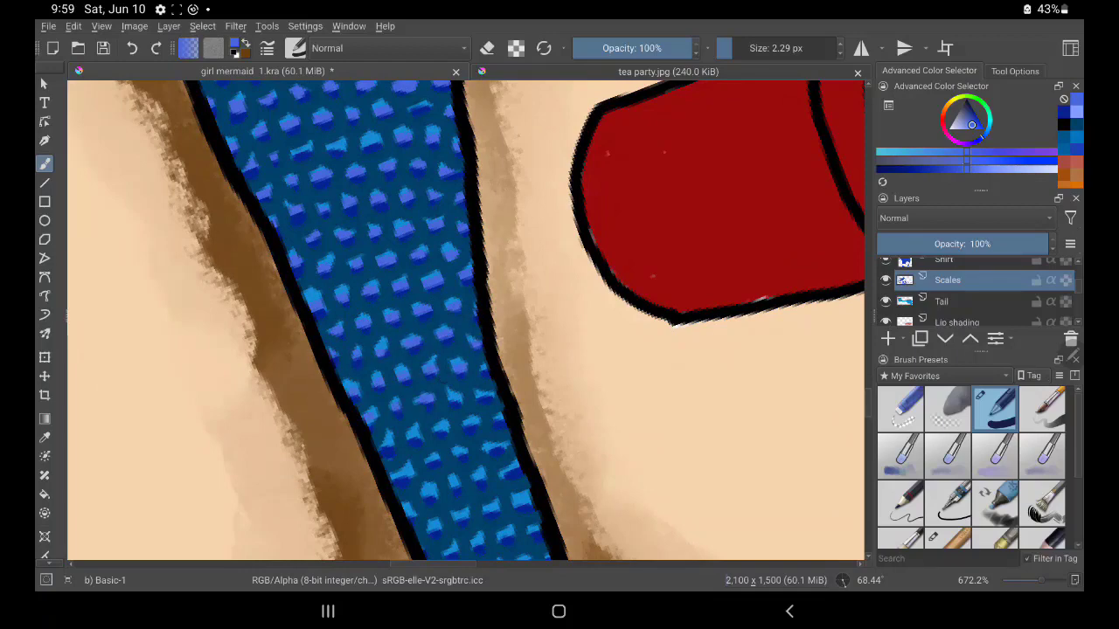
pyautogui.moveTo(465, 510); pyautogui.dragTo(472, 367)
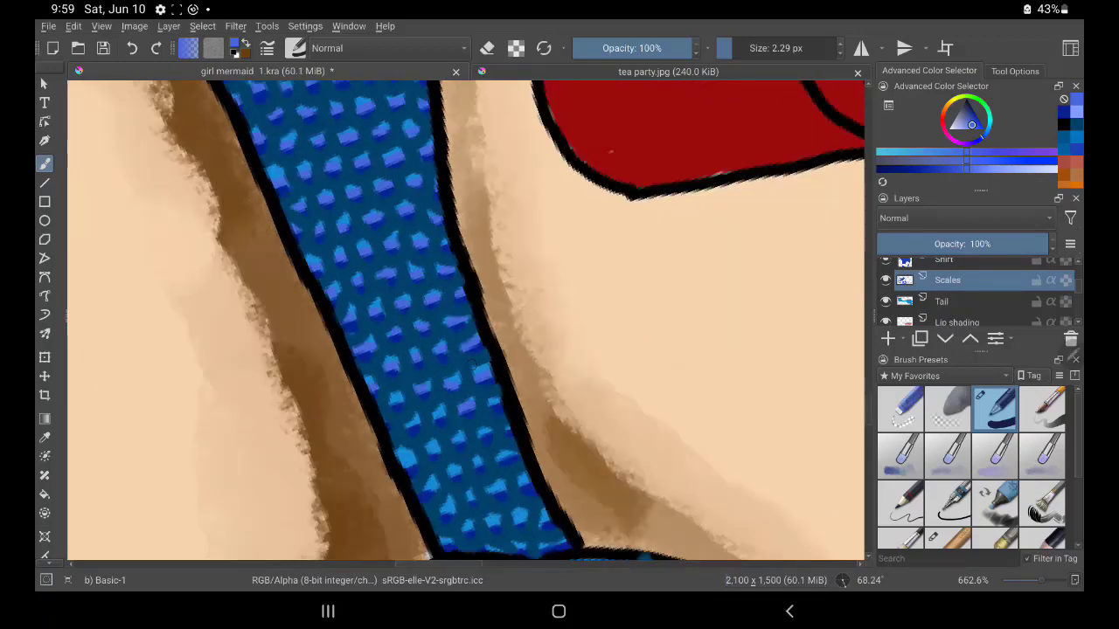
pyautogui.moveTo(449, 516); pyautogui.dragTo(433, 419)
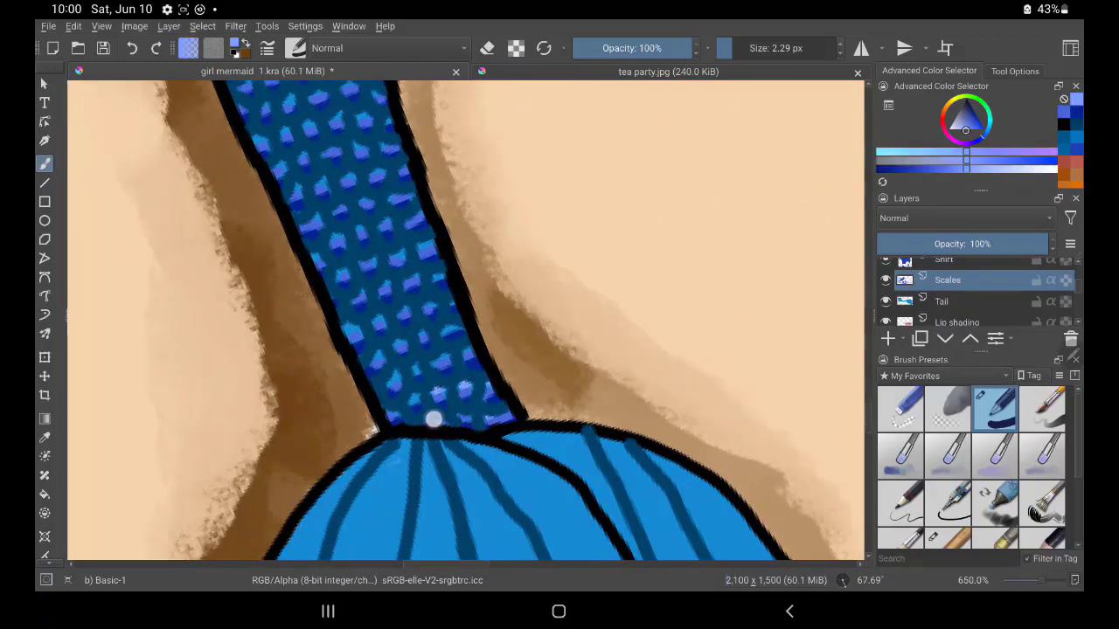
pyautogui.click(318, 257)
pyautogui.click(360, 229)
pyautogui.click(364, 201)
pyautogui.click(395, 197)
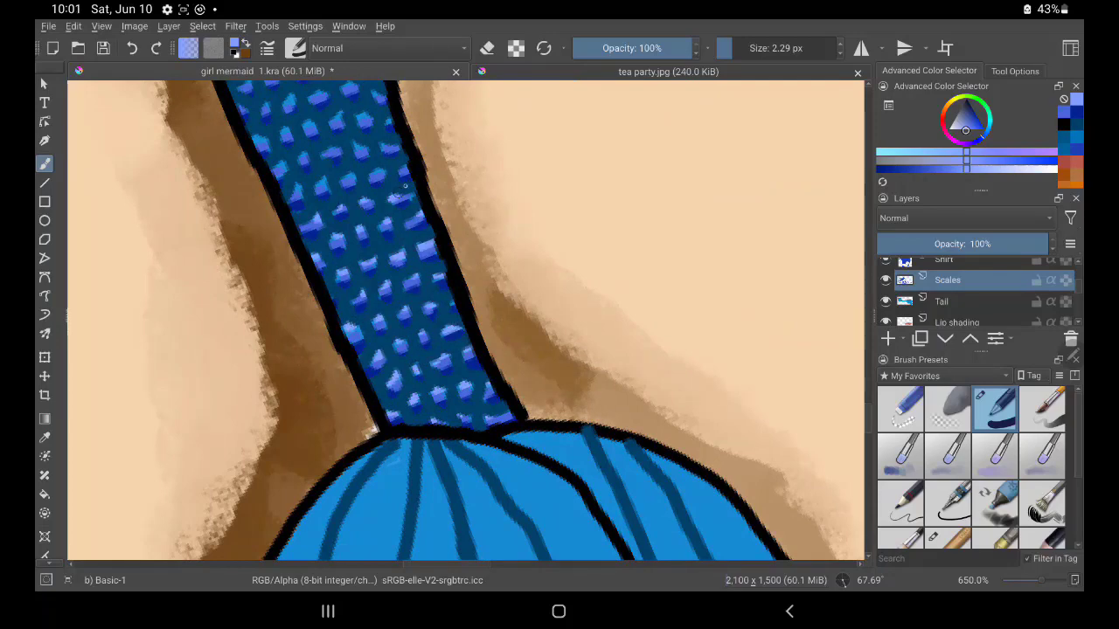
# Step: Move the view back up the tail to show the girl and sandcastle
pyautogui.moveTo(384, 114); pyautogui.dragTo(373, 229)
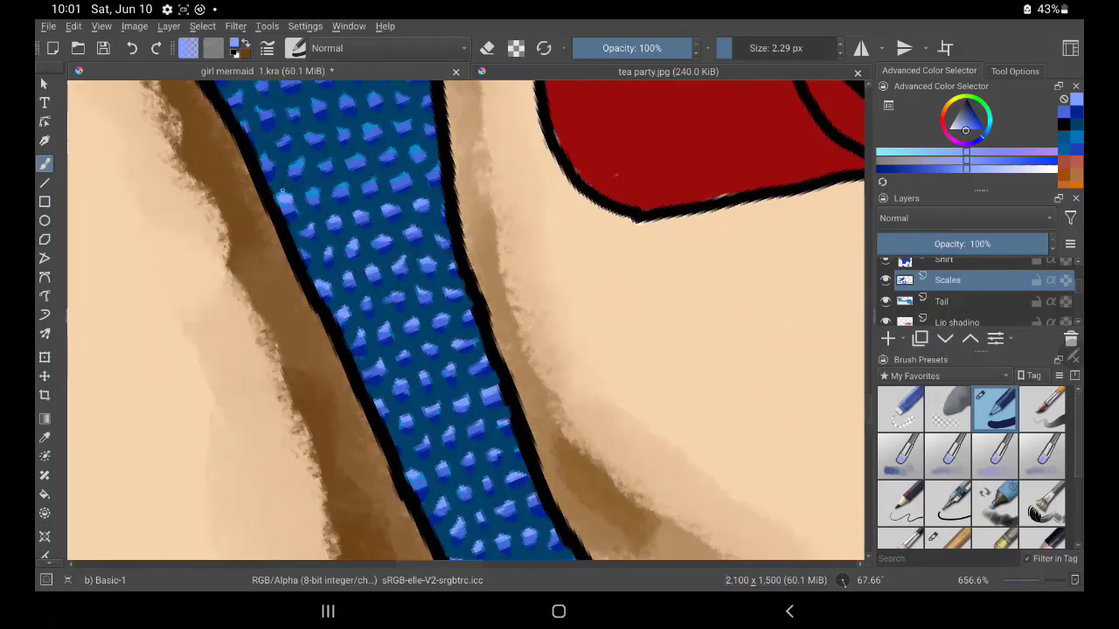
pyautogui.moveTo(357, 157); pyautogui.dragTo(383, 262)
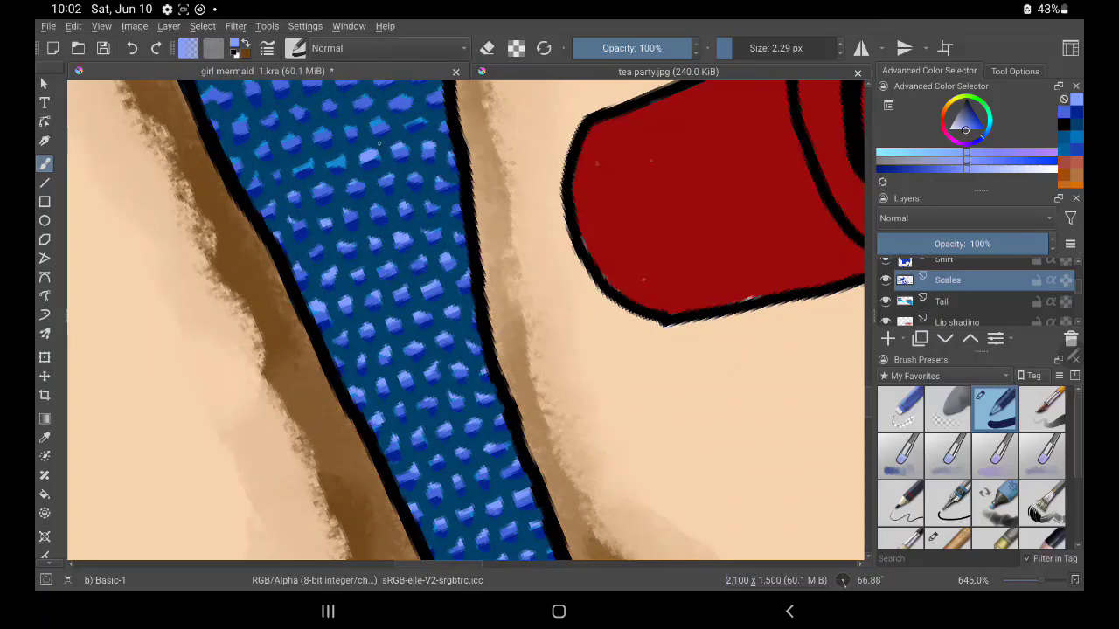
pyautogui.moveTo(383, 114); pyautogui.dragTo(454, 281)
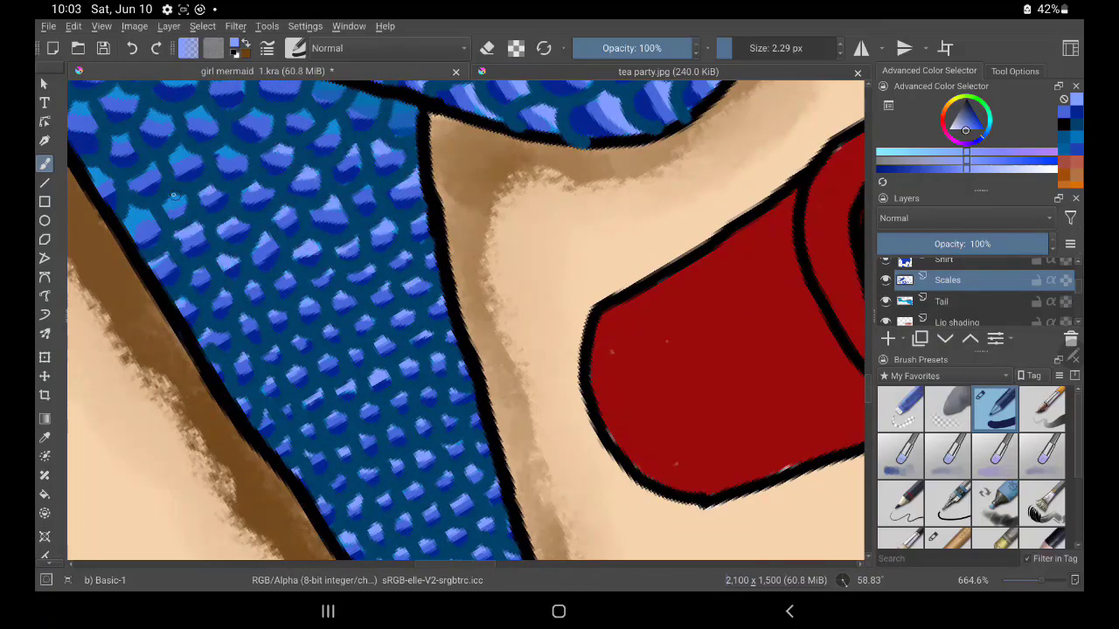
pyautogui.moveTo(174, 197); pyautogui.dragTo(316, 218)
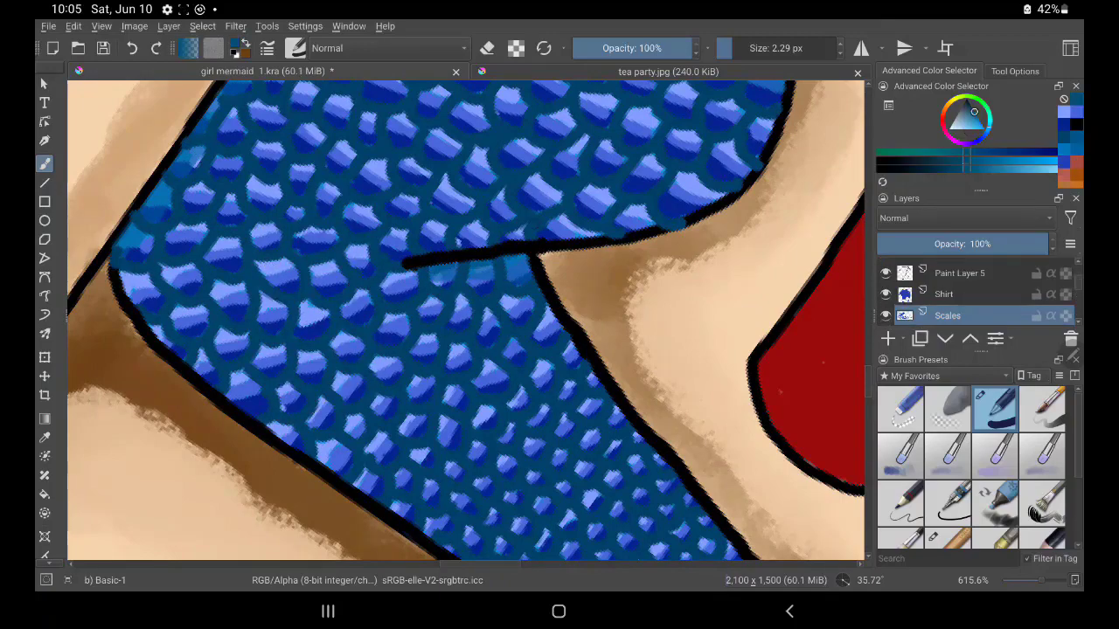
pyautogui.moveTo(436, 285); pyautogui.dragTo(634, 155)
# Step: On Paint Layer 6 with a 0.50 px brush, draw the first fine strands across the left bangs
pyautogui.moveTo(463, 131); pyautogui.dragTo(463, 542)
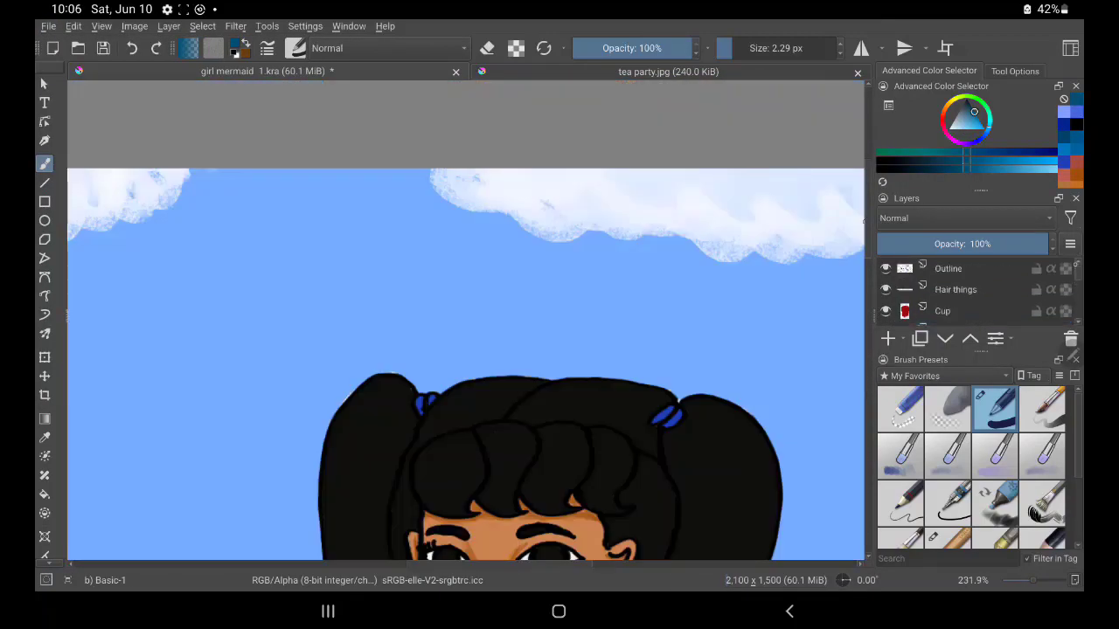
pyautogui.scroll(2, 970, 293)
pyautogui.click(960, 283)
pyautogui.moveTo(464, 350)
pyautogui.mouseDown()
pyautogui.moveTo(419, 263)
pyautogui.moveTo(429, 297)
pyautogui.mouseUp()
pyautogui.moveTo(490, 201); pyautogui.dragTo(472, 340)
# Step: Extend the thin strand lines rightward across the rest of the bangs
pyautogui.moveTo(507, 223)
pyautogui.mouseDown()
pyautogui.moveTo(463, 358)
pyautogui.moveTo(476, 273)
pyautogui.mouseUp()
pyautogui.moveTo(559, 240); pyautogui.dragTo(559, 363)
pyautogui.moveTo(630, 180); pyautogui.dragTo(582, 311)
pyautogui.moveTo(661, 266); pyautogui.dragTo(690, 371)
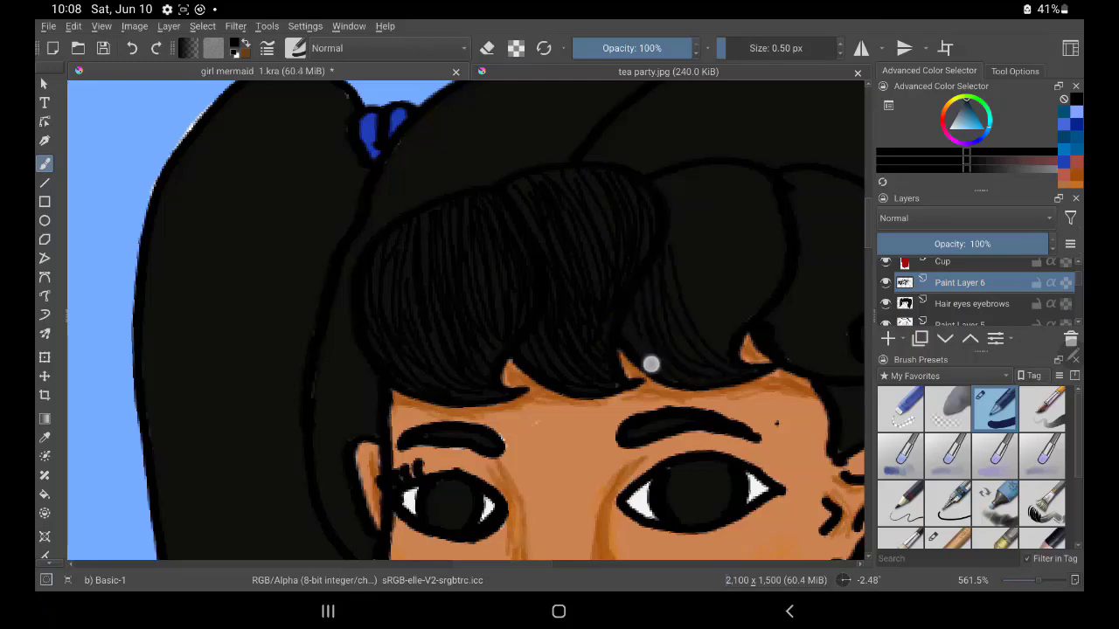
pyautogui.moveTo(752, 170)
pyautogui.mouseDown()
pyautogui.moveTo(716, 319)
pyautogui.moveTo(699, 306)
pyautogui.mouseUp()
pyautogui.moveTo(612, 305); pyautogui.dragTo(350, 323)
# Step: Add more thin strands through the crown of the black hair
pyautogui.moveTo(582, 179); pyautogui.dragTo(533, 371)
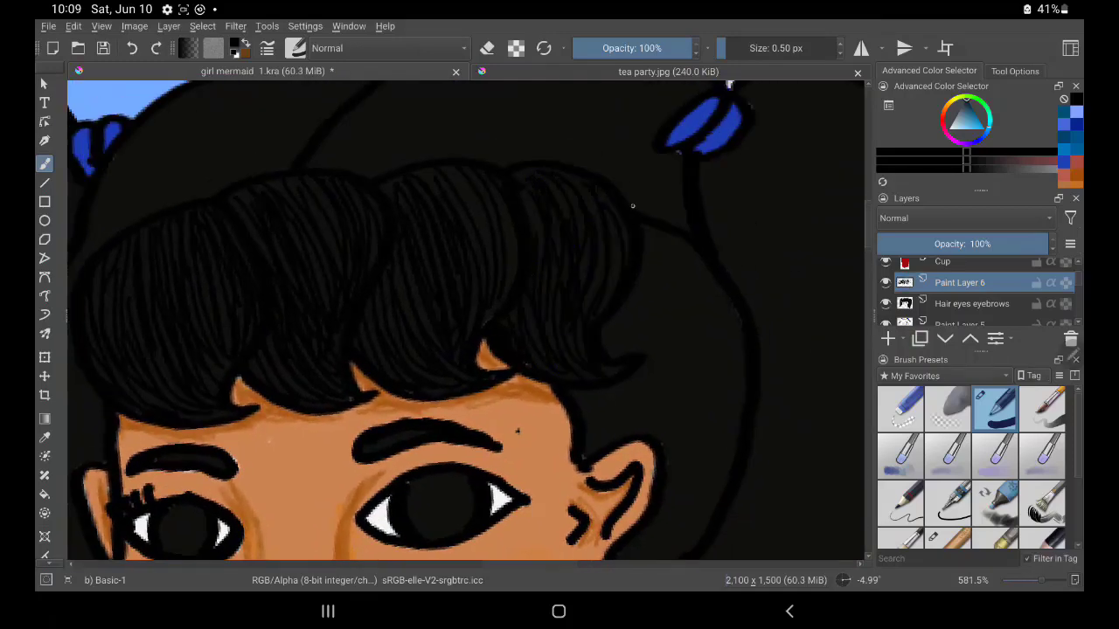
pyautogui.scroll(-2, 472, 315)
pyautogui.moveTo(638, 162); pyautogui.dragTo(568, 358)
pyautogui.moveTo(628, 385); pyautogui.dragTo(524, 472)
pyautogui.moveTo(595, 223); pyautogui.dragTo(559, 296)
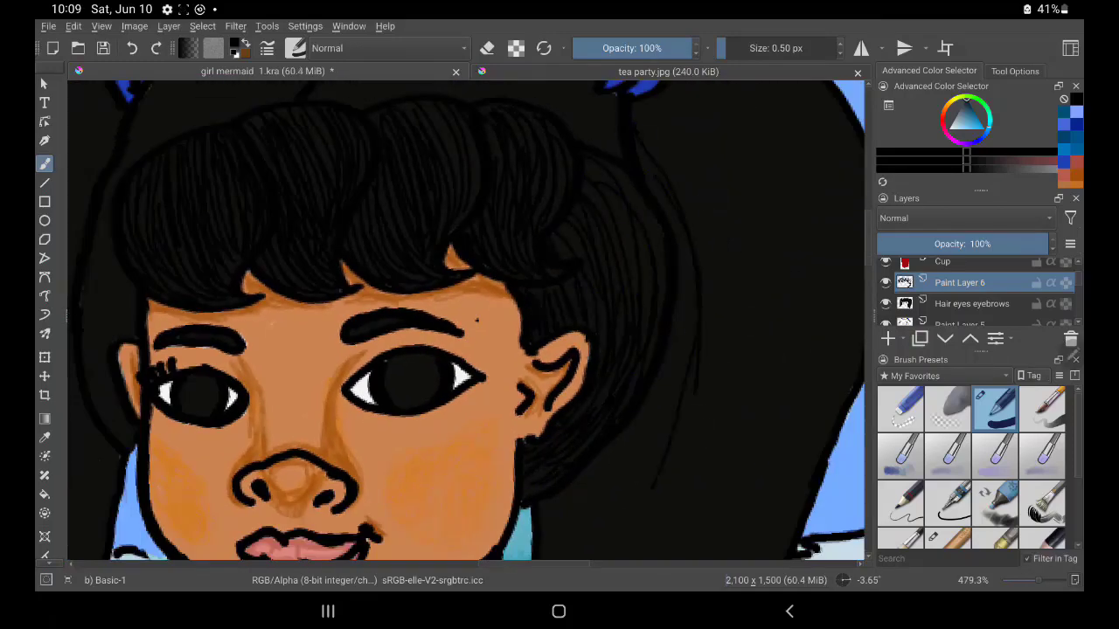
# Step: Add a few fine strands down the right ponytail
pyautogui.scroll(-3, 560, 297)
pyautogui.moveTo(598, 328); pyautogui.dragTo(560, 524)
pyautogui.moveTo(643, 201); pyautogui.dragTo(654, 332)
pyautogui.scroll(2, 513, 426)
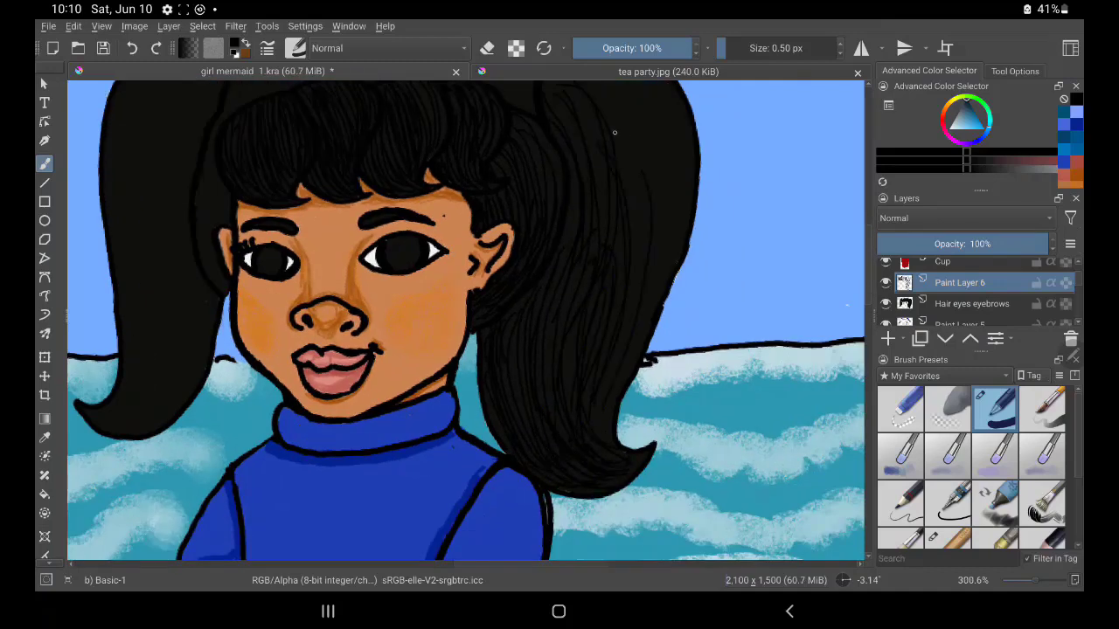
pyautogui.scroll(3, 513, 426)
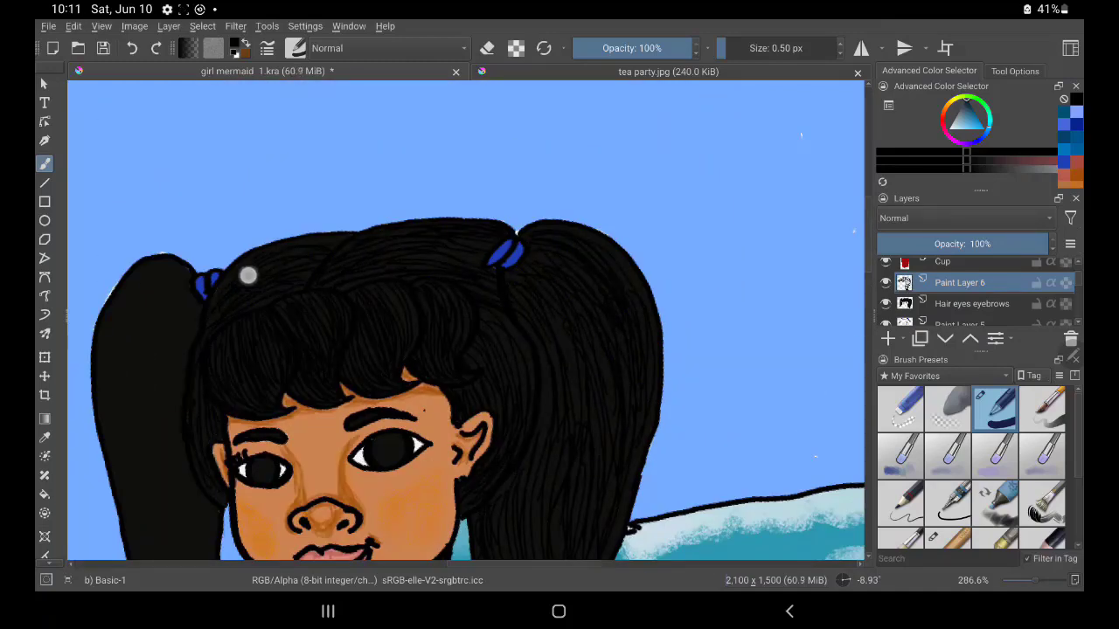
pyautogui.scroll(1, 472, 315)
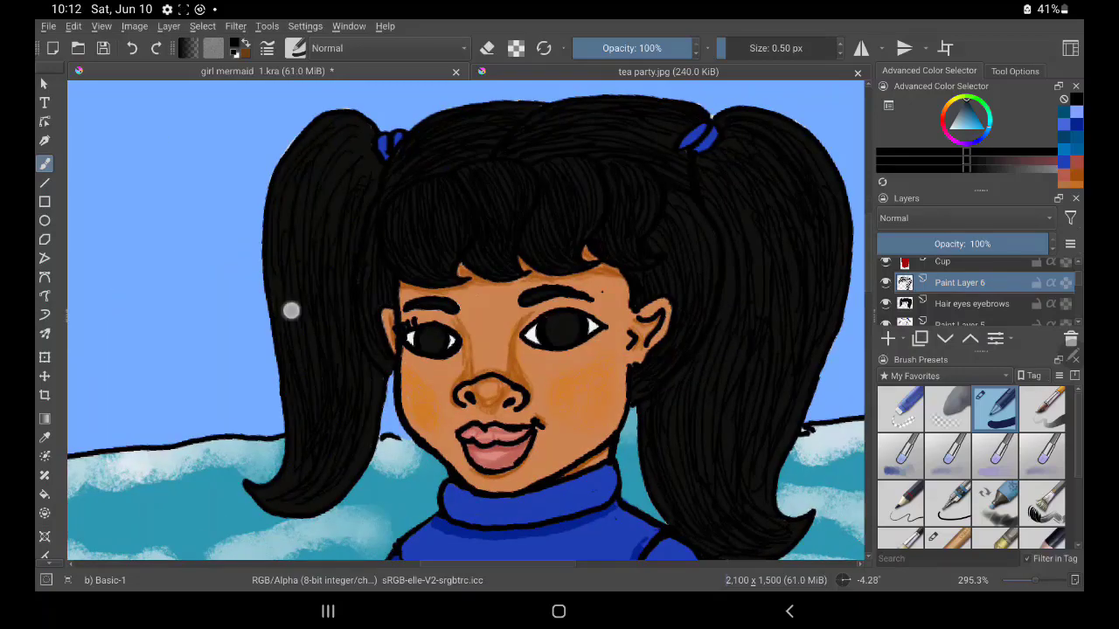
# Step: Zoom out to about 90% so the entire finished beach scene is visible
pyautogui.scroll(-5, 472, 315)
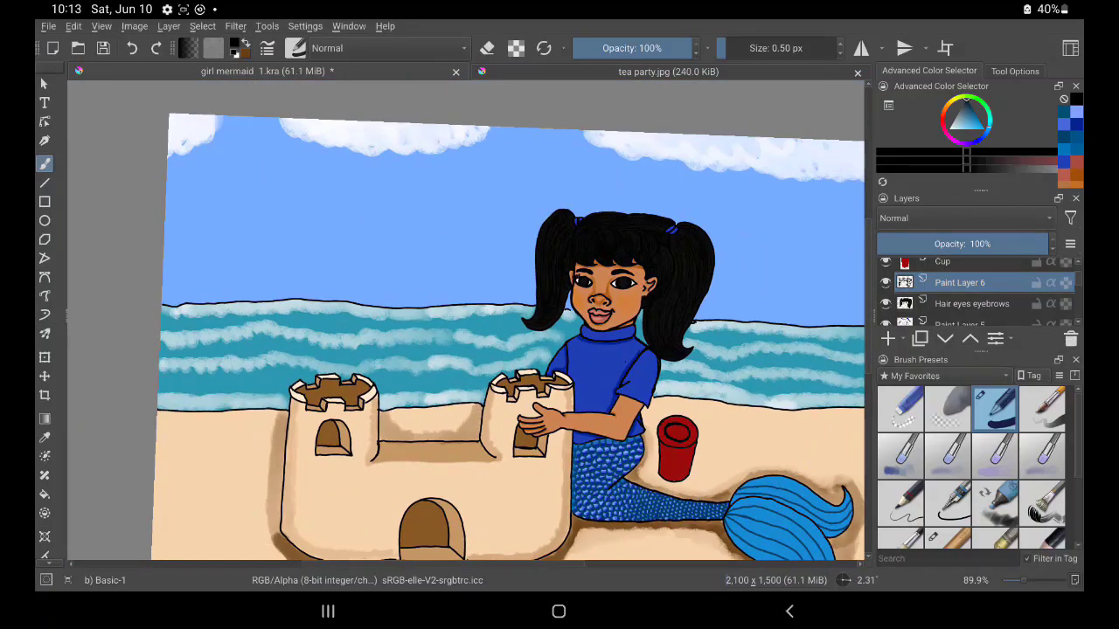